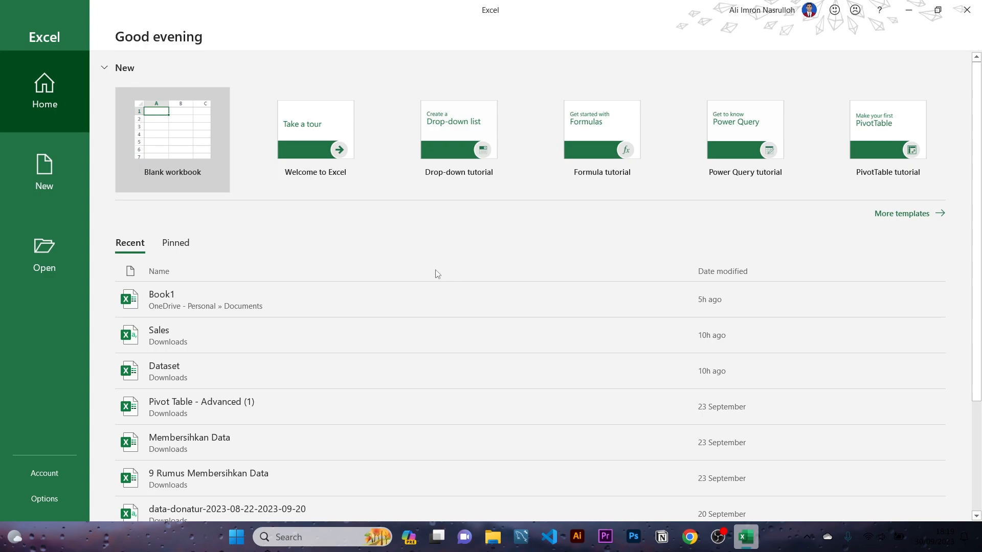
Create a blank workbook and open the Sales CSV file from the Downloads folder for import
click(182, 135)
click(92, 162)
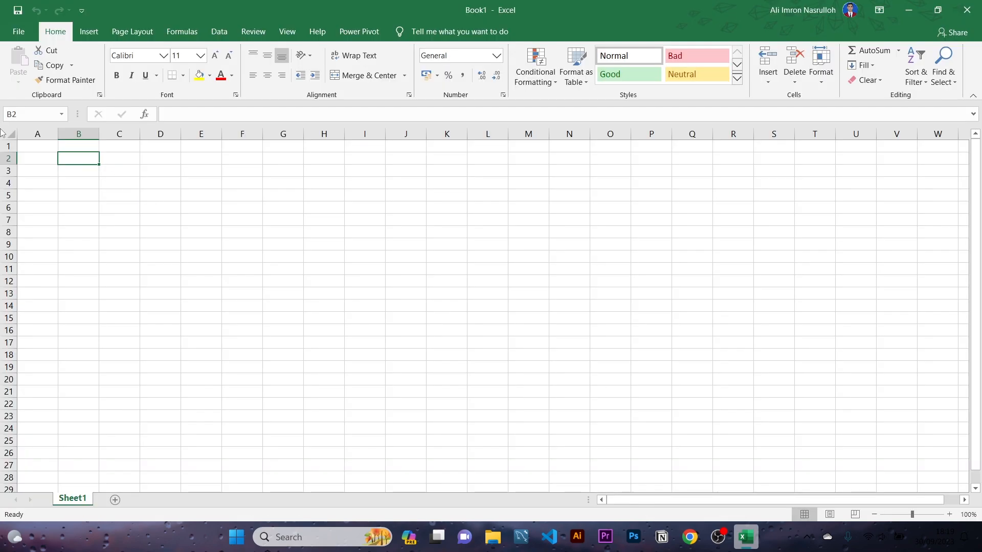
click(216, 34)
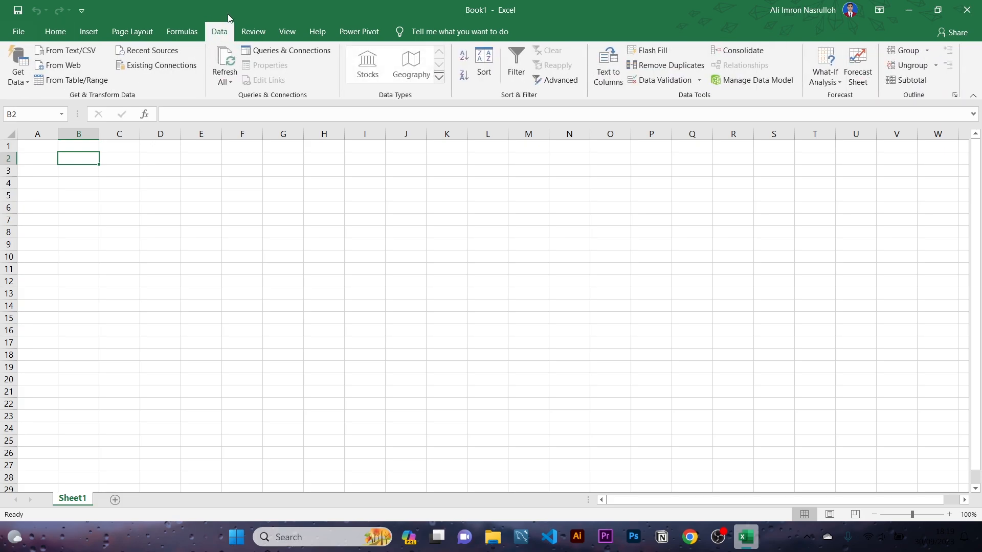
click(67, 50)
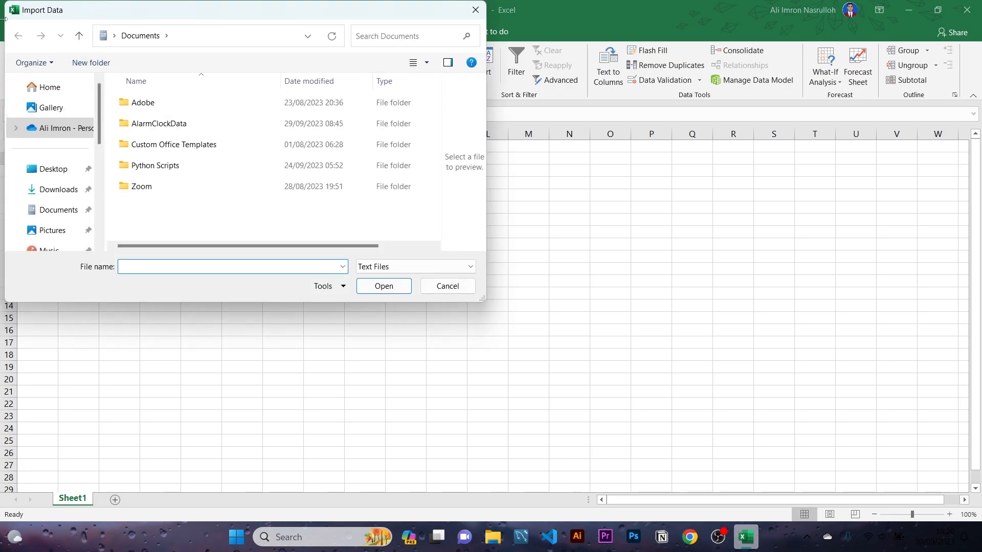
click(65, 197)
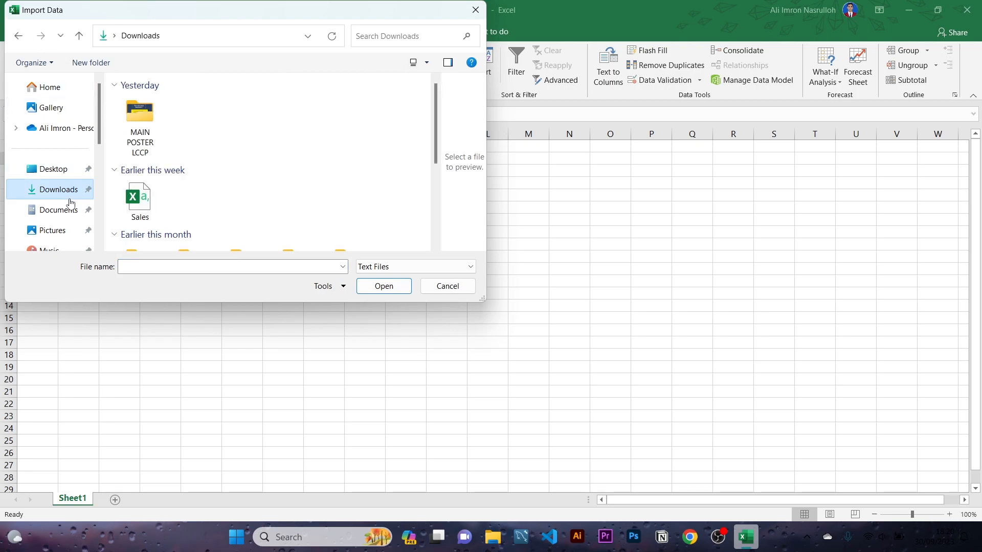
scroll(195, 152, down, 2)
scroll(186, 153, up, 2)
click(140, 202)
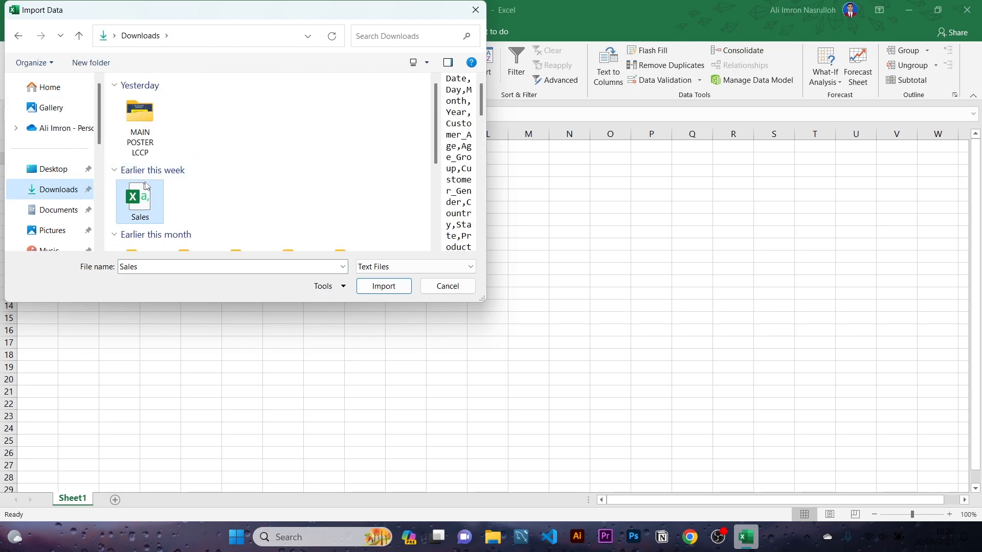
click(379, 287)
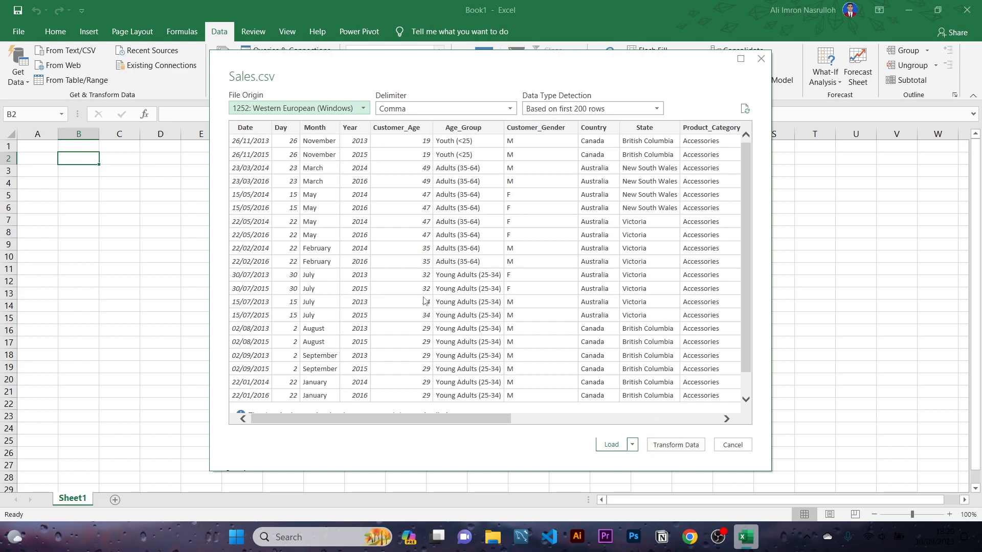
Check the import preview of Sales.csv and load the data into a new worksheet
drag(450, 418, 370, 388)
scroll(491, 261, down, 1)
scroll(493, 260, up, 1)
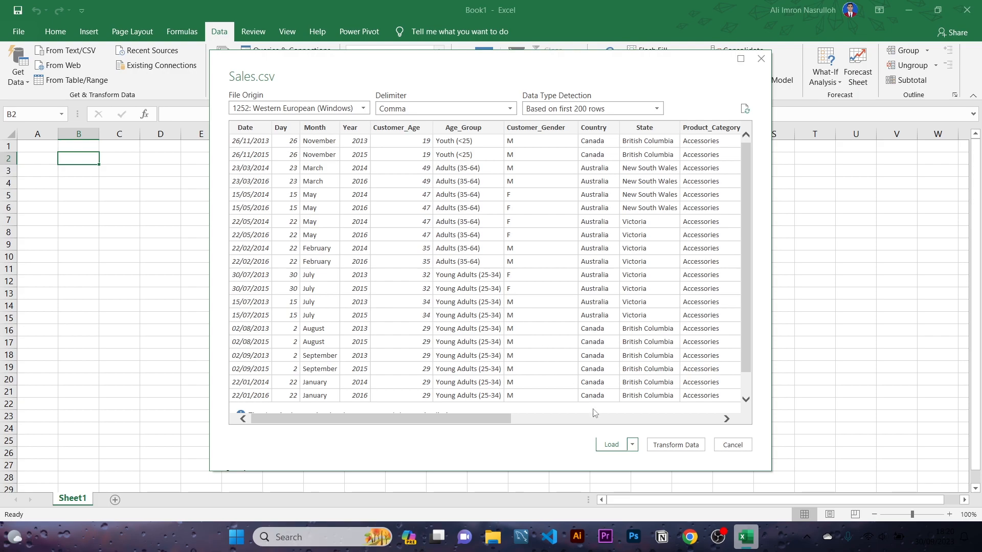
click(610, 444)
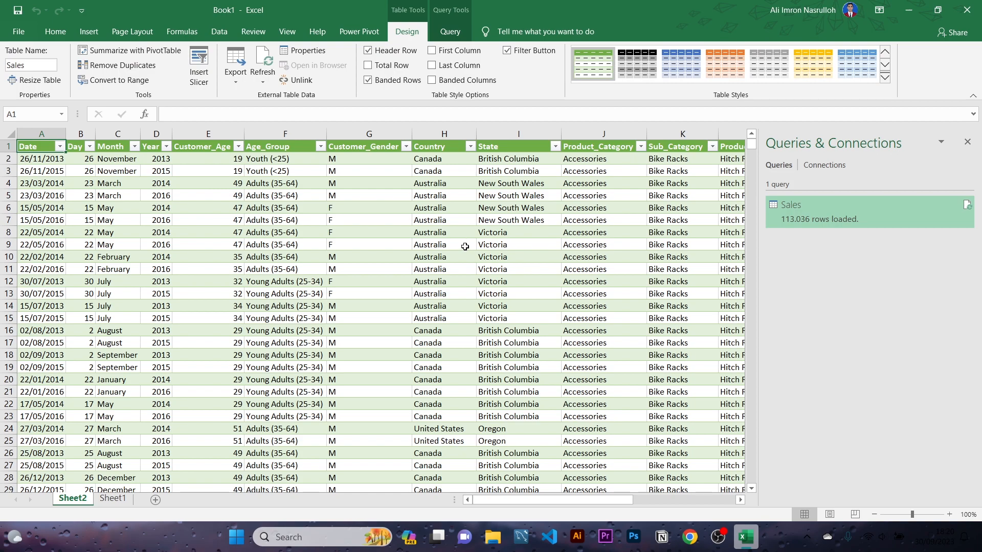
Delete the empty worksheet Sheet1
click(111, 499)
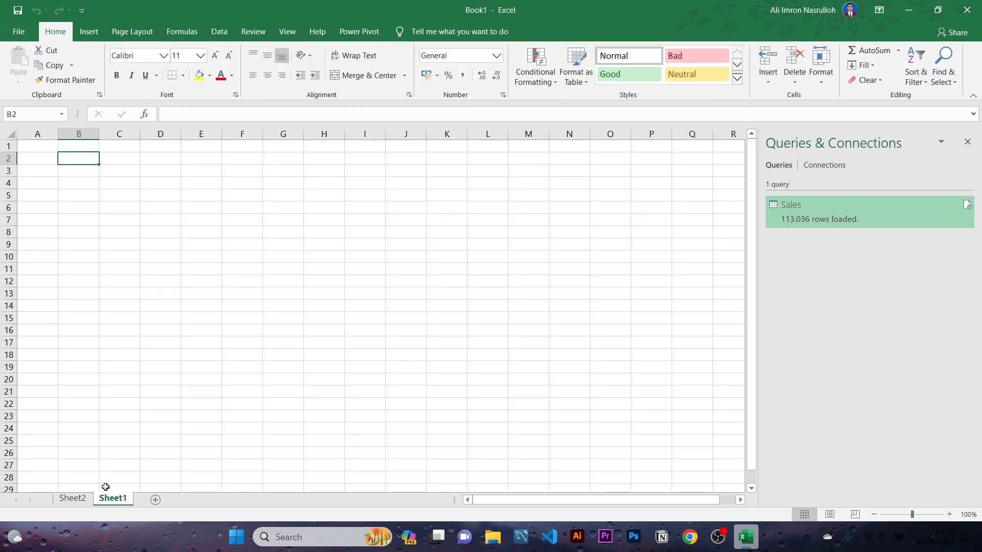
right_click(113, 499)
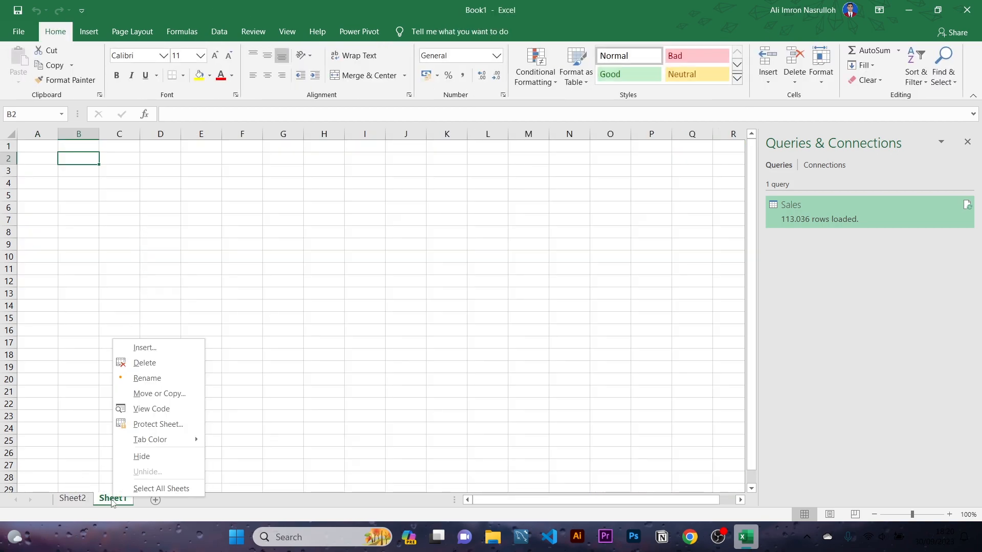
click(148, 363)
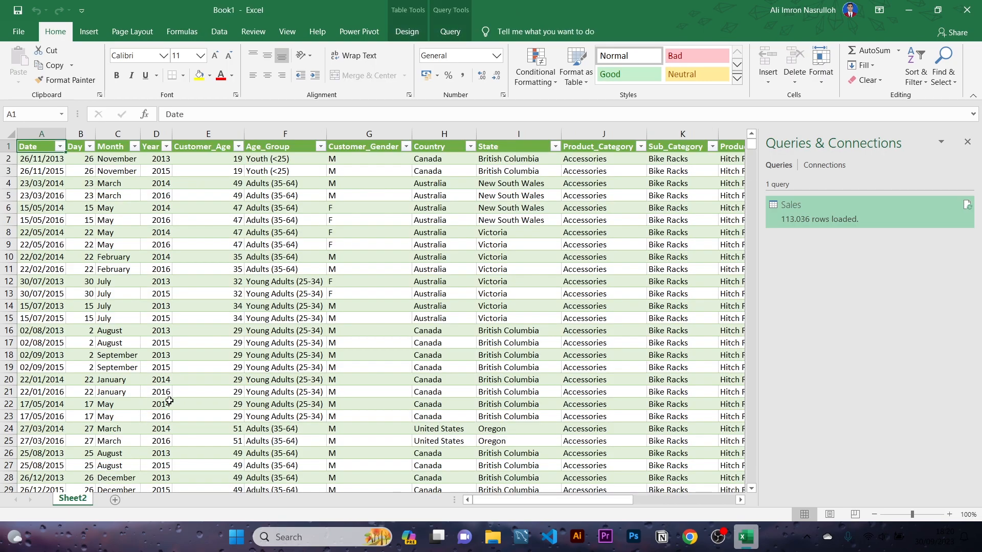
Review the Date, Customer_Age, Age_Group, Customer_Gender, Country and State columns of the Sales table
scroll(253, 295, down, 5)
scroll(253, 295, up, 5)
click(32, 145)
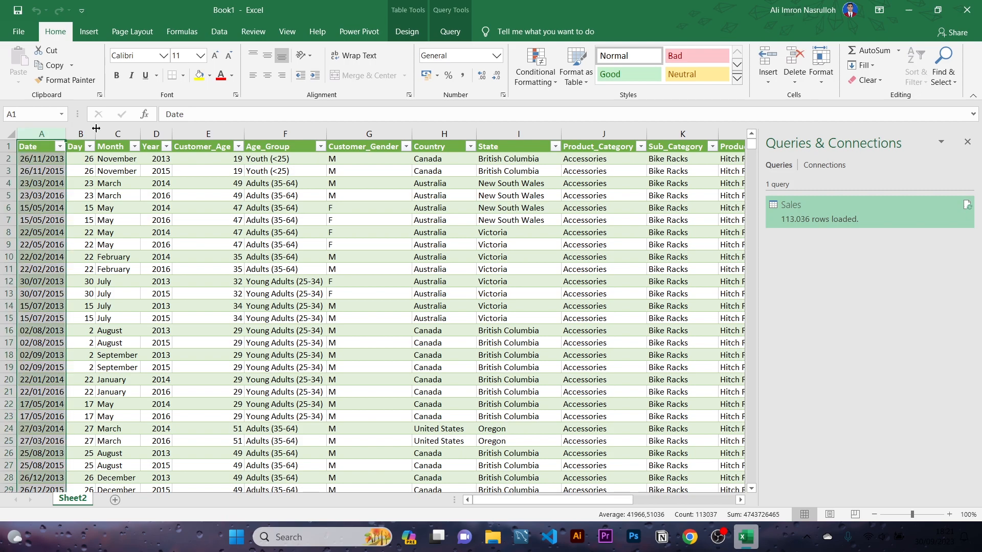
click(206, 134)
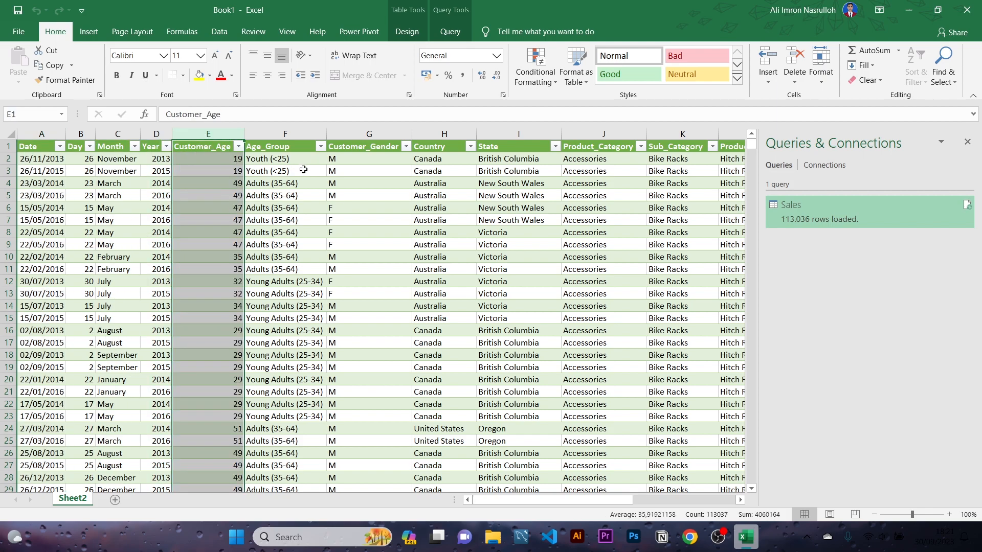
click(289, 134)
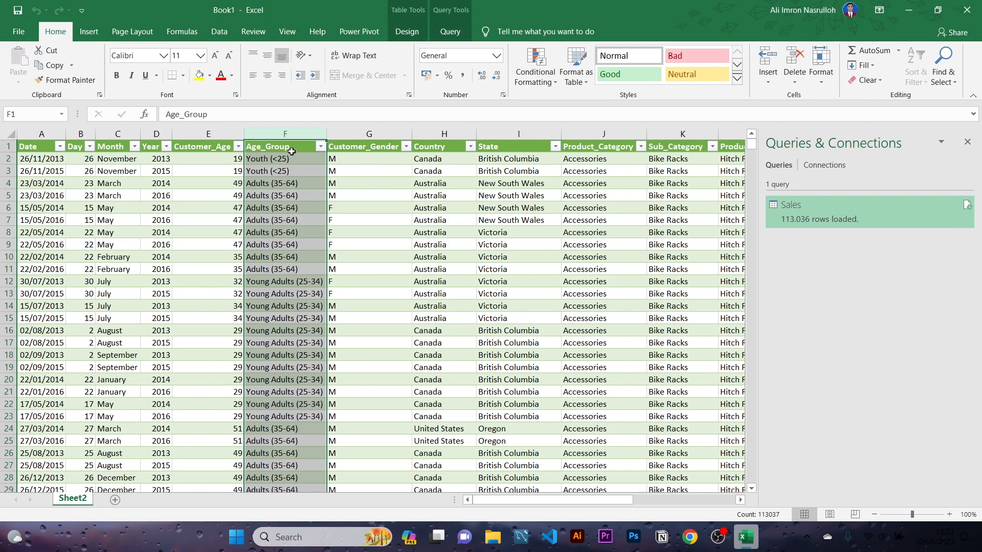
click(362, 134)
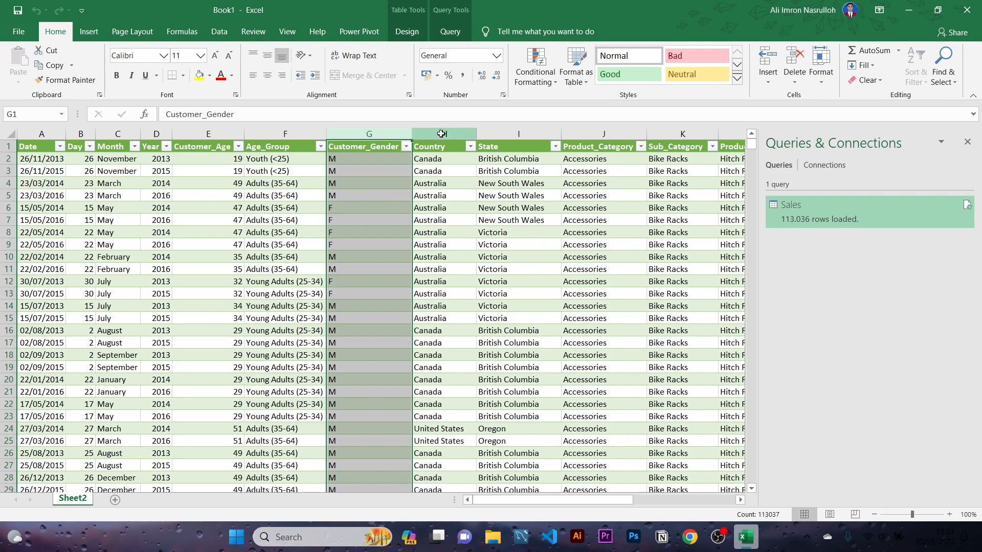
click(441, 132)
click(518, 132)
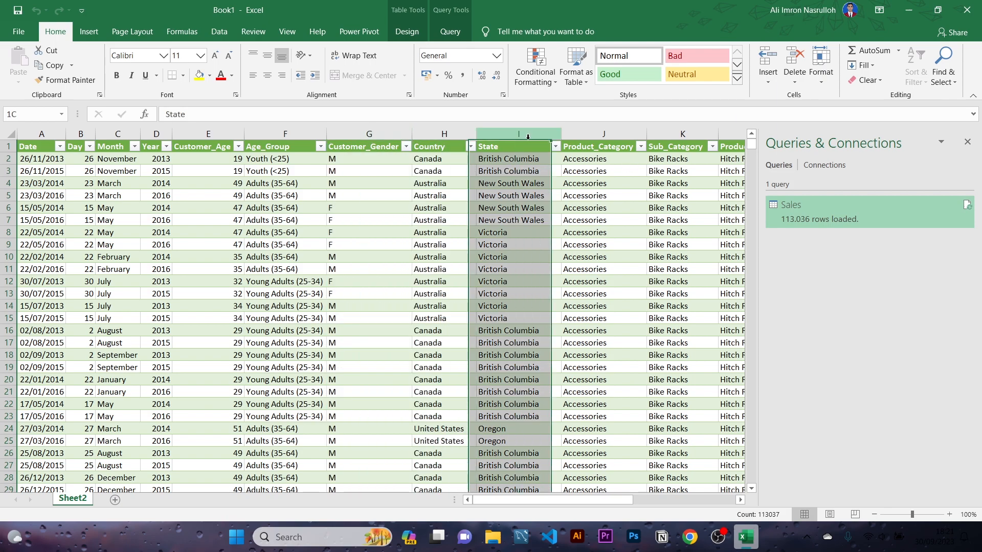
Review the Order_Quantity, Unit_Cost, Unit_Price, Cost and Revenue columns of the Sales table
drag(549, 498, 678, 496)
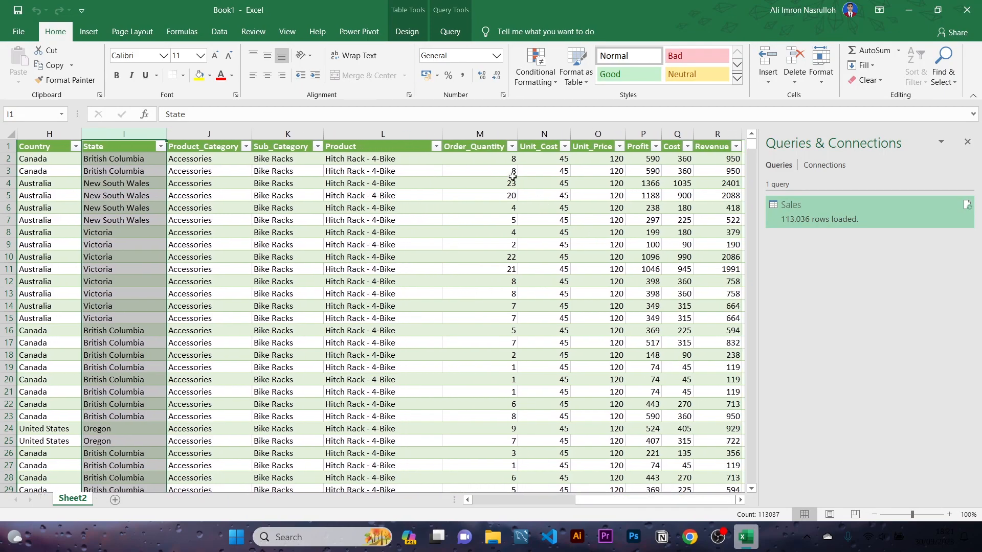
click(480, 134)
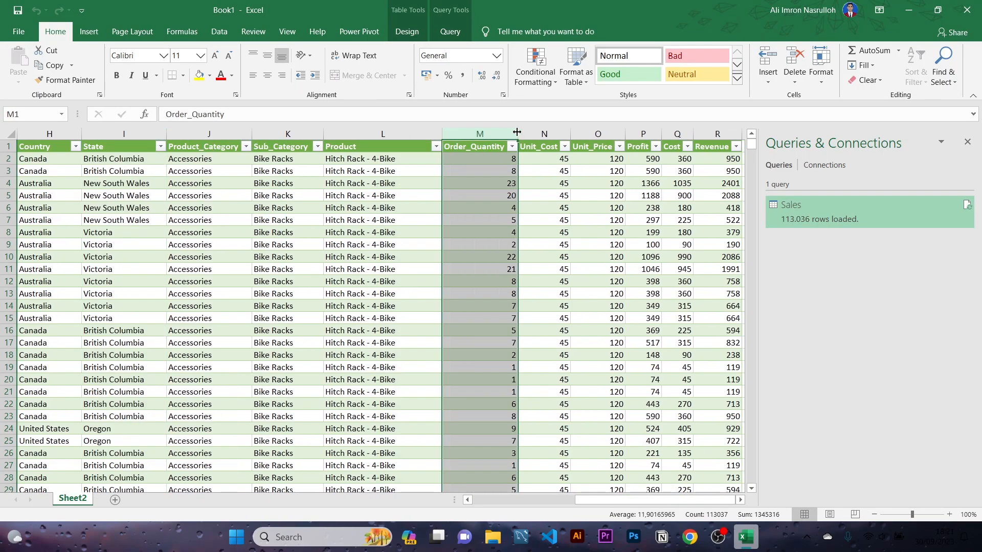
click(544, 134)
click(598, 134)
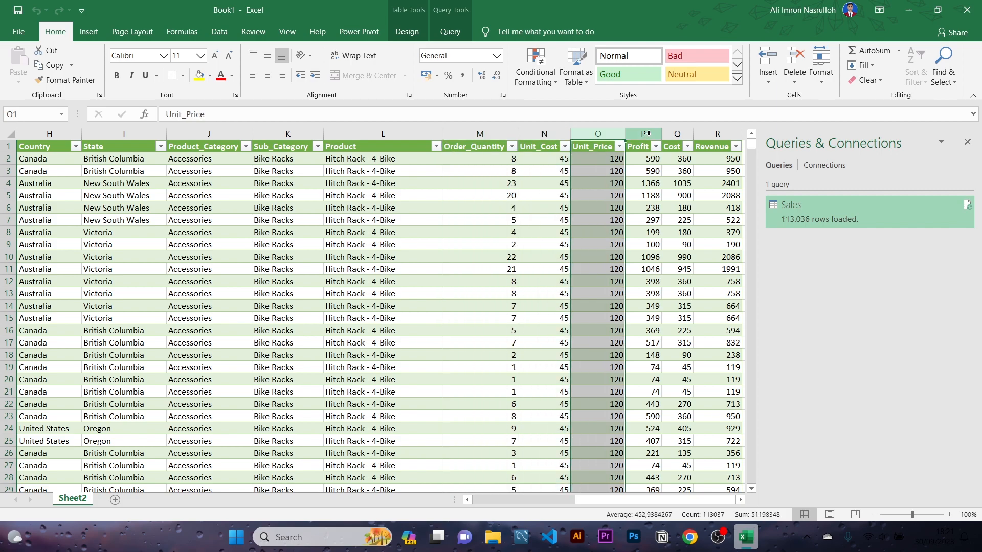
click(678, 134)
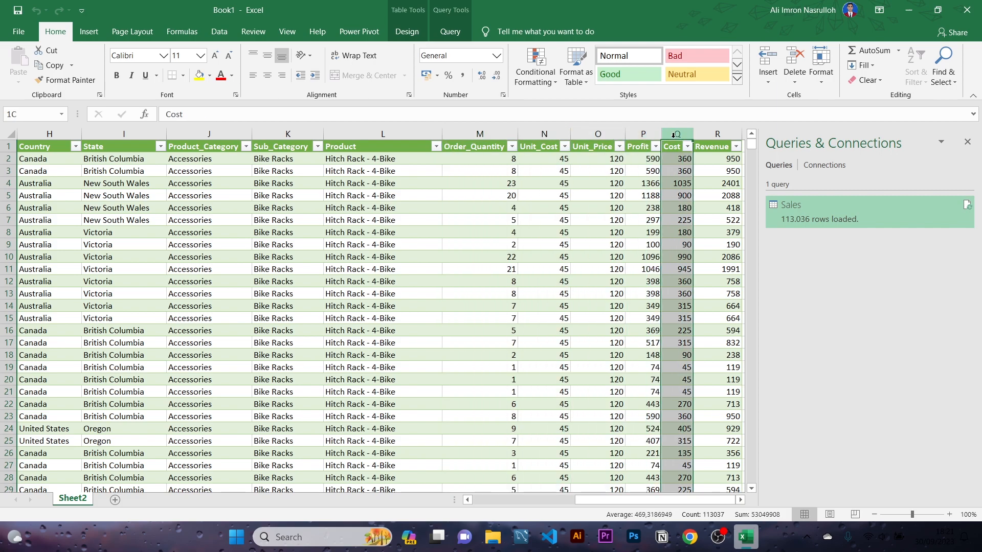
click(702, 135)
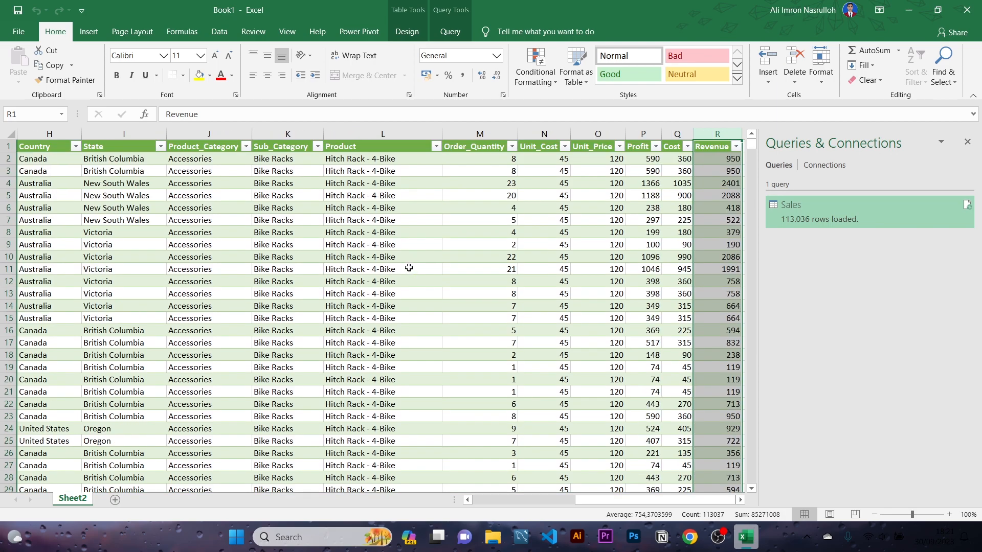
click(476, 270)
scroll(286, 277, down, 3)
scroll(258, 244, up, 3)
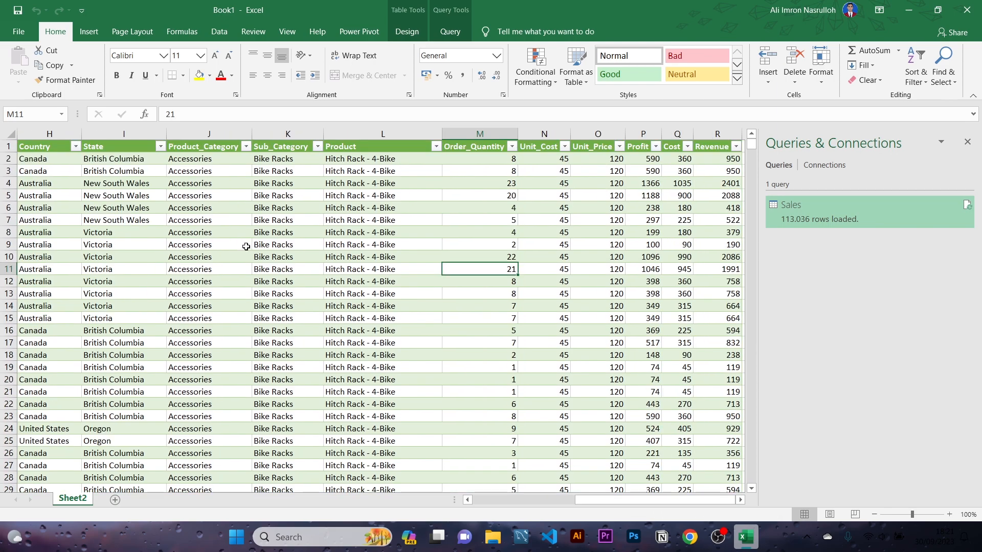
Browse the recommended PivotTables for the Sales table and close the suggestions without inserting one
click(285, 257)
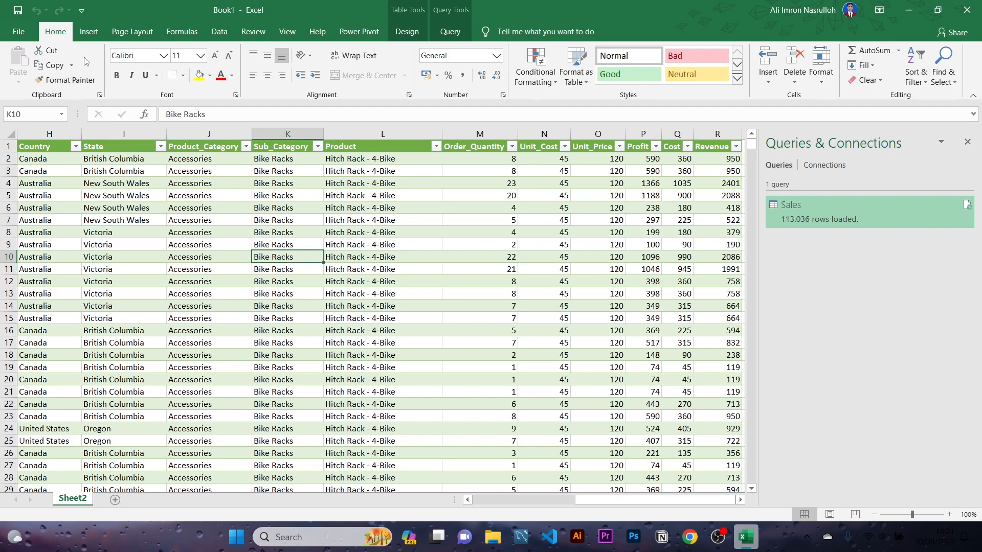
click(92, 37)
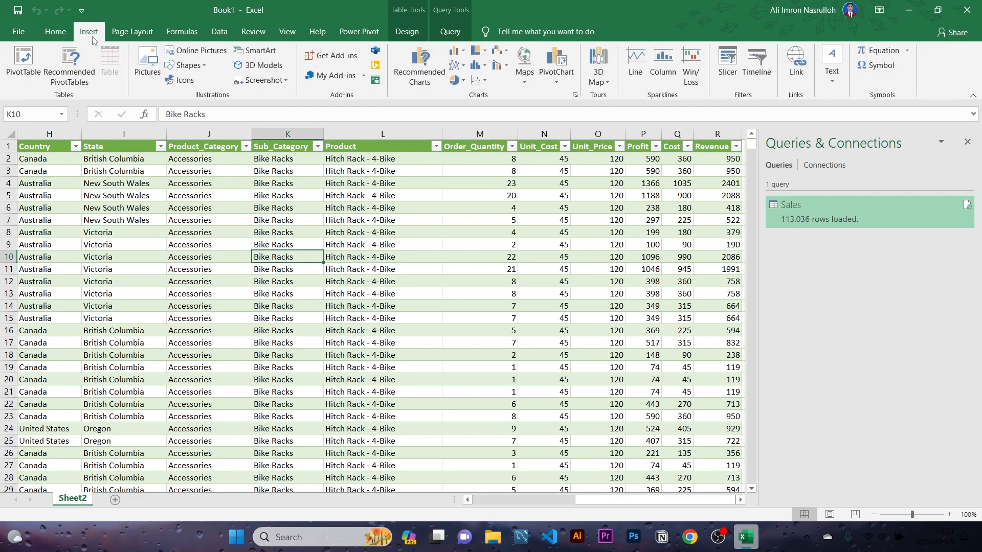
click(65, 72)
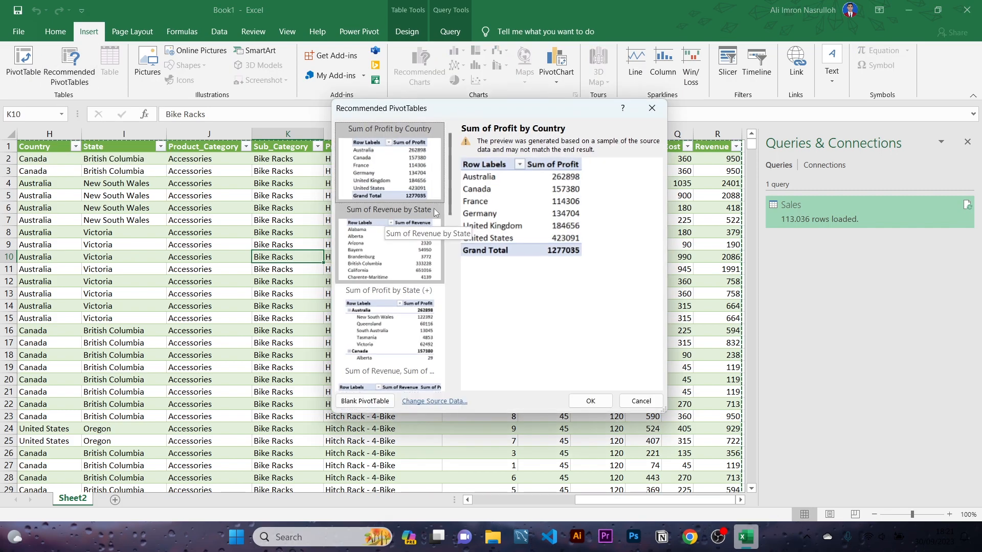
scroll(408, 280, down, 3)
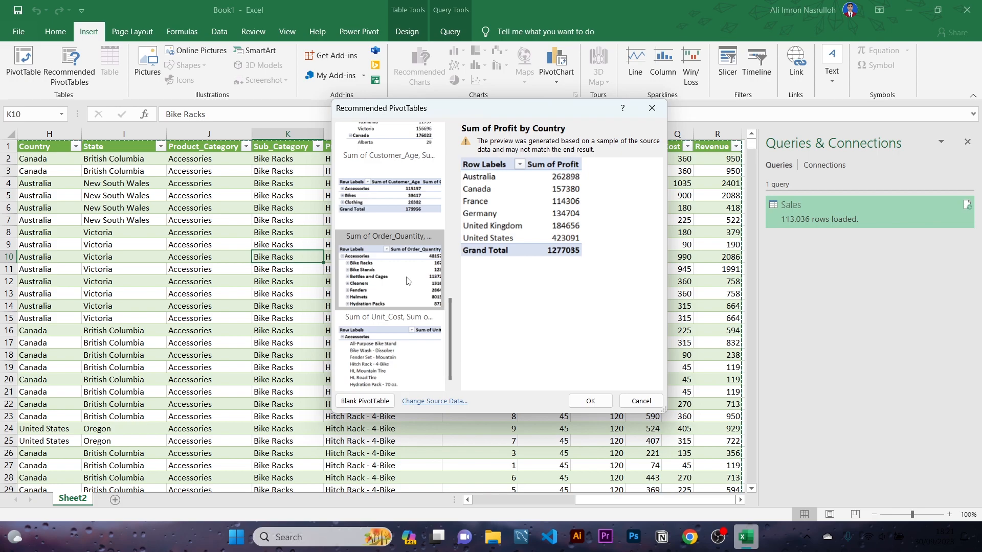
scroll(408, 281, up, 5)
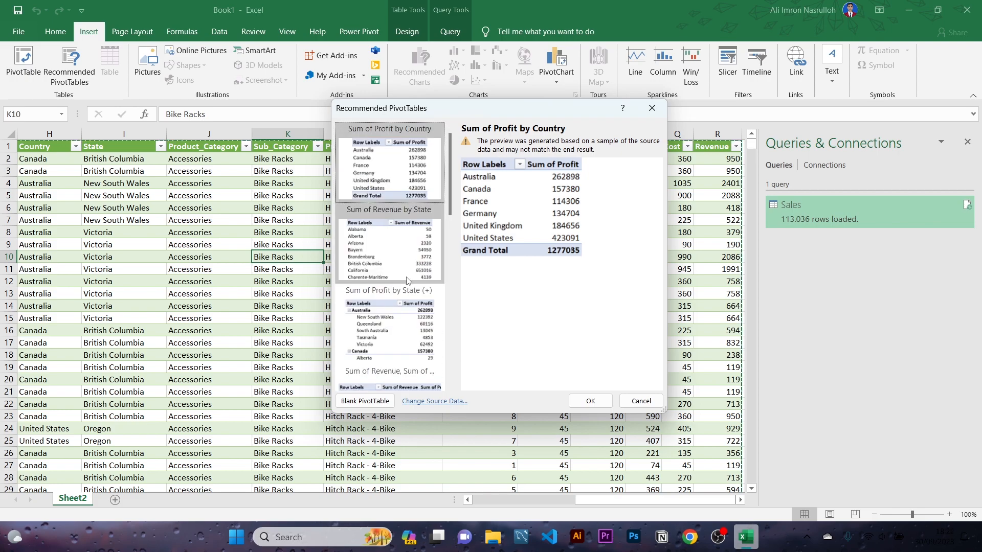
click(651, 109)
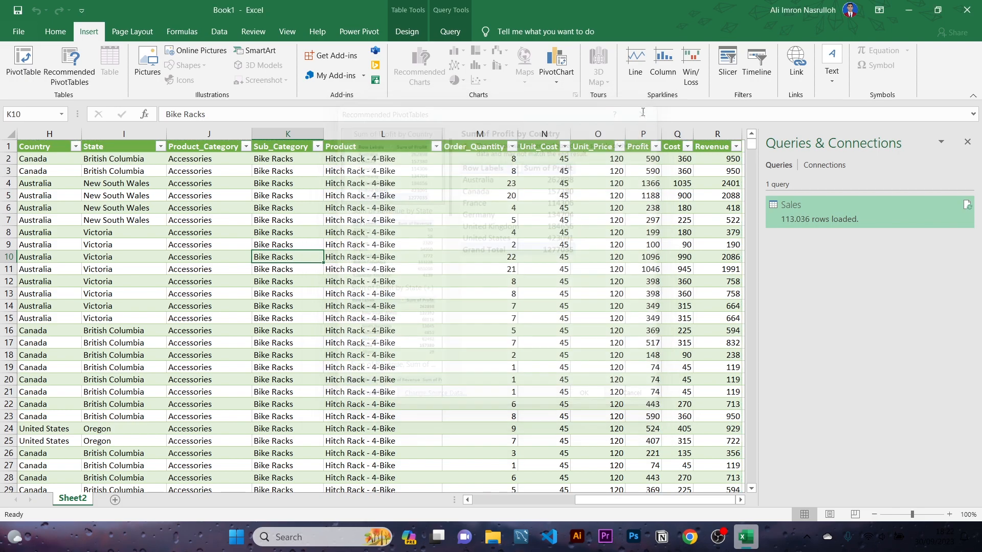
Create a blank PivotTable from the Sales table on a new worksheet and slightly narrow the Queries & Connections pane
click(24, 65)
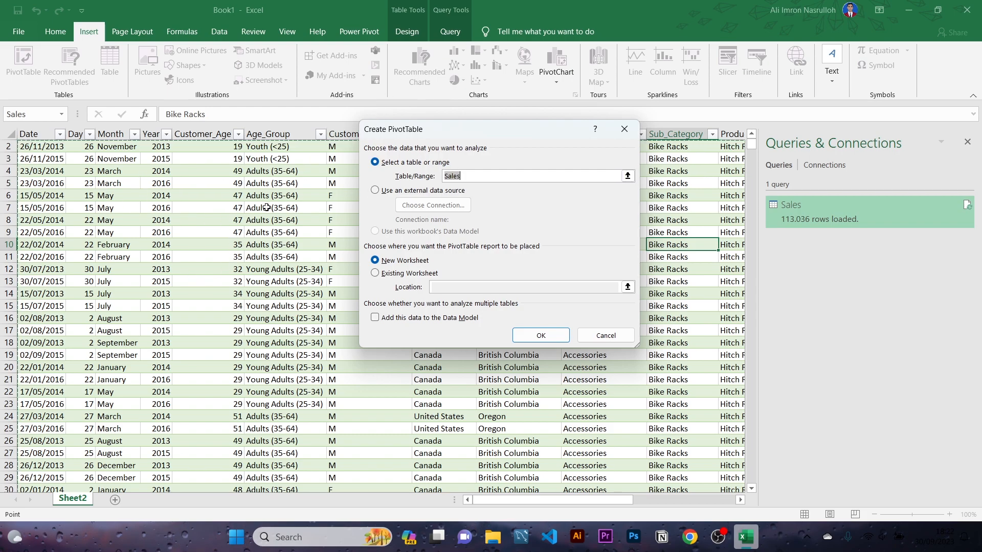
click(541, 341)
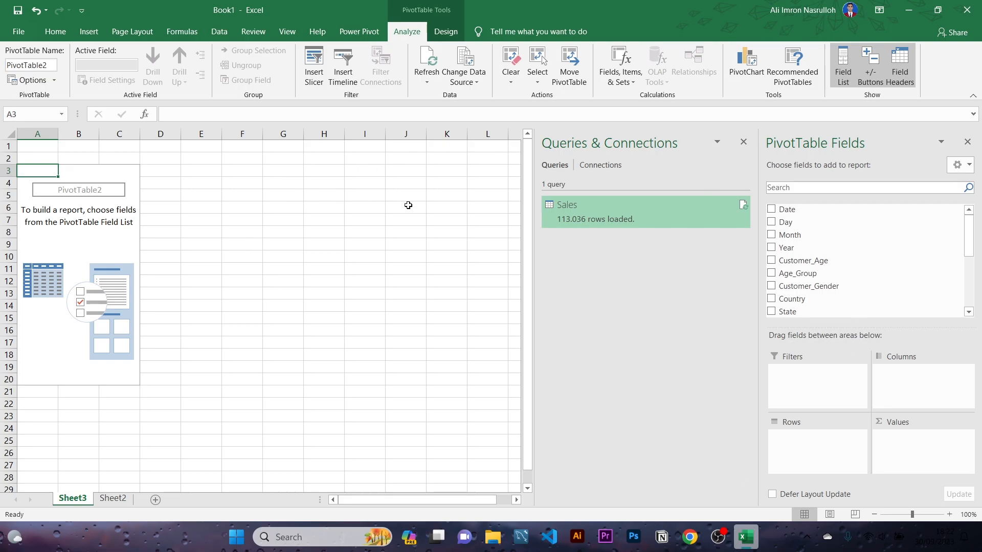
drag(536, 230, 556, 230)
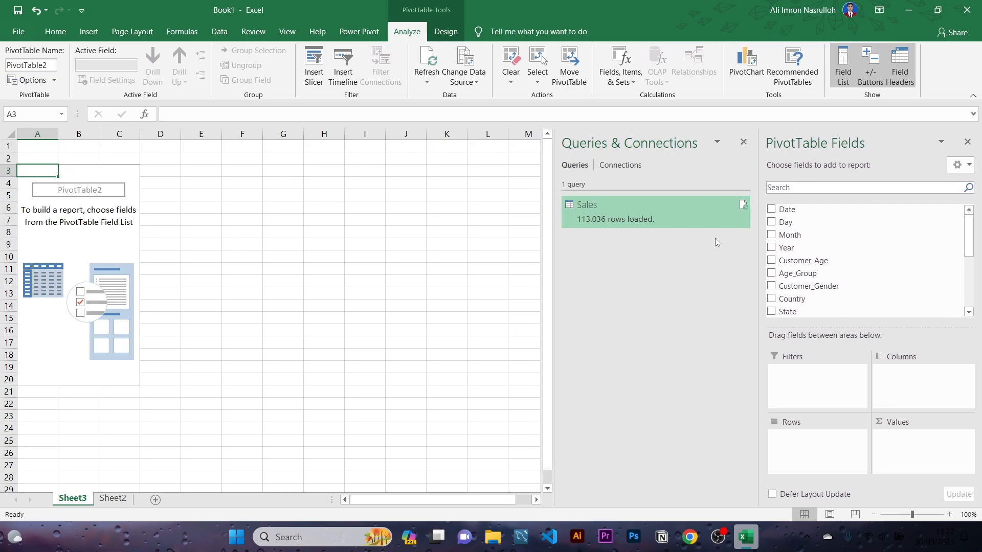
mouse_move(783, 223)
mouse_down()
mouse_move(817, 341)
mouse_move(792, 232)
mouse_up()
click(89, 252)
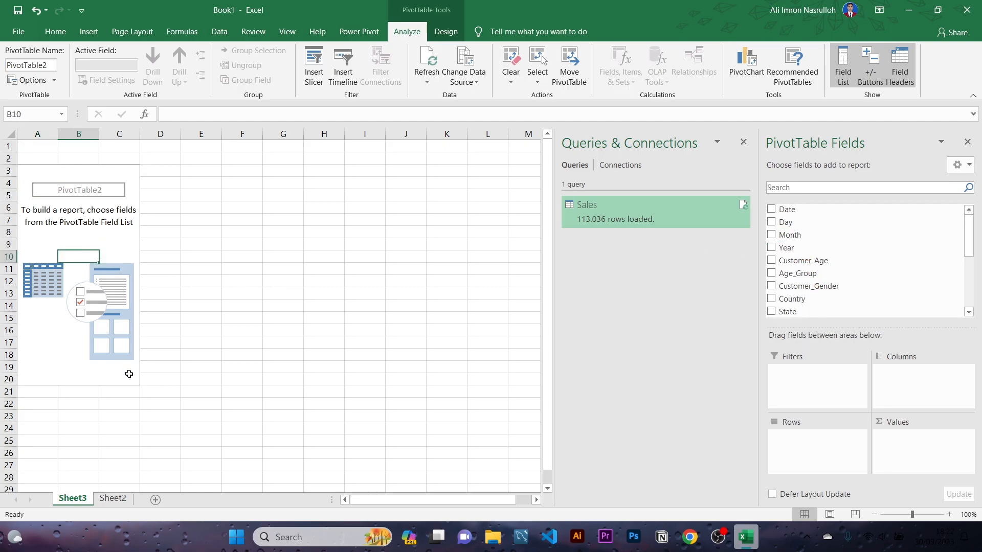
Look over the source data on Sheet2 and return to the empty PivotTable on Sheet3
click(113, 499)
scroll(180, 314, up, 1)
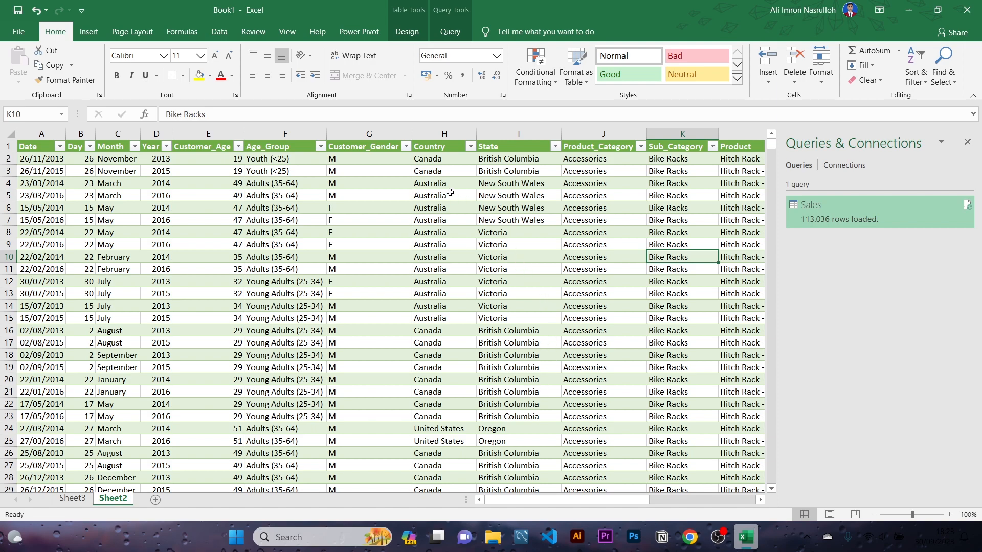
click(72, 498)
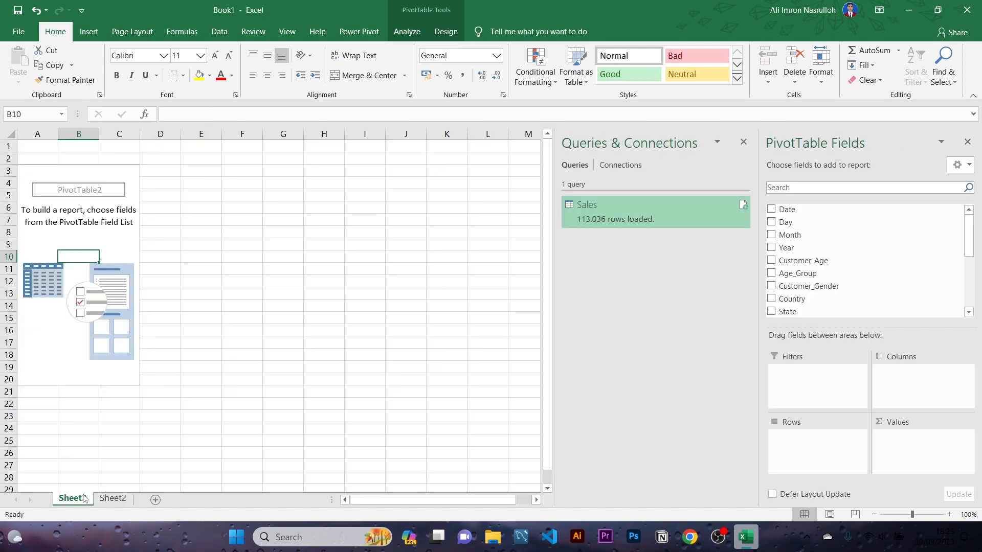
click(112, 321)
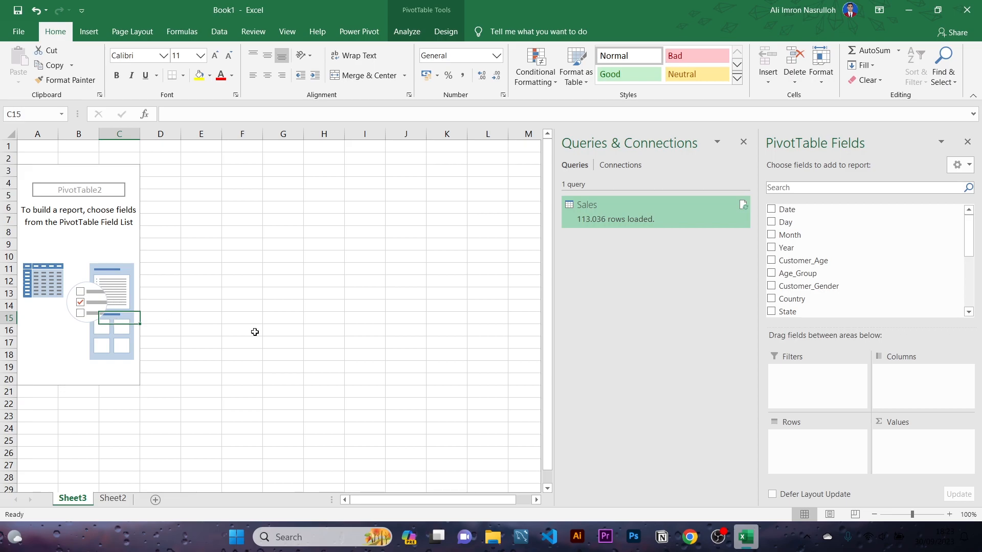
Build the PivotTable with Country as rows and the sum of Revenue as values
scroll(806, 277, down, 1)
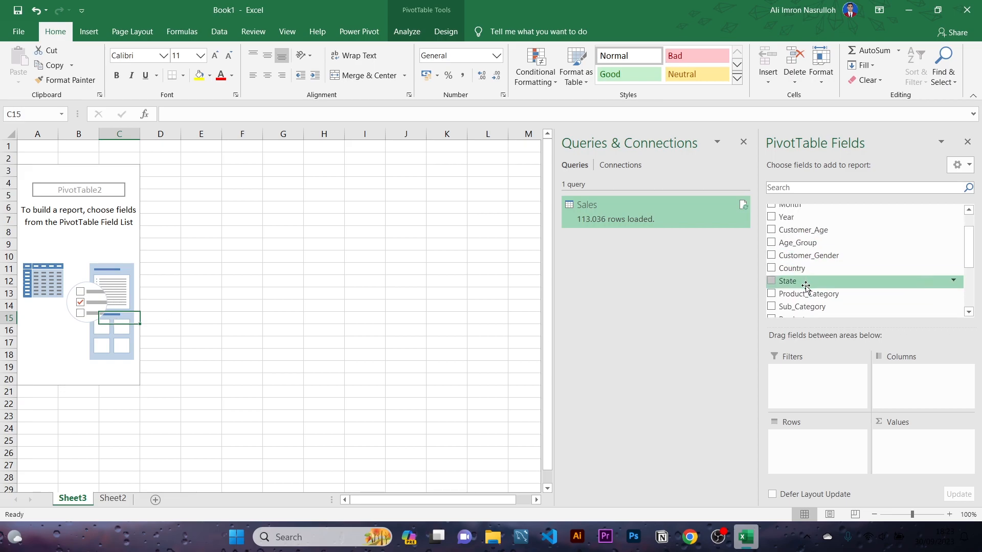
drag(798, 268, 836, 438)
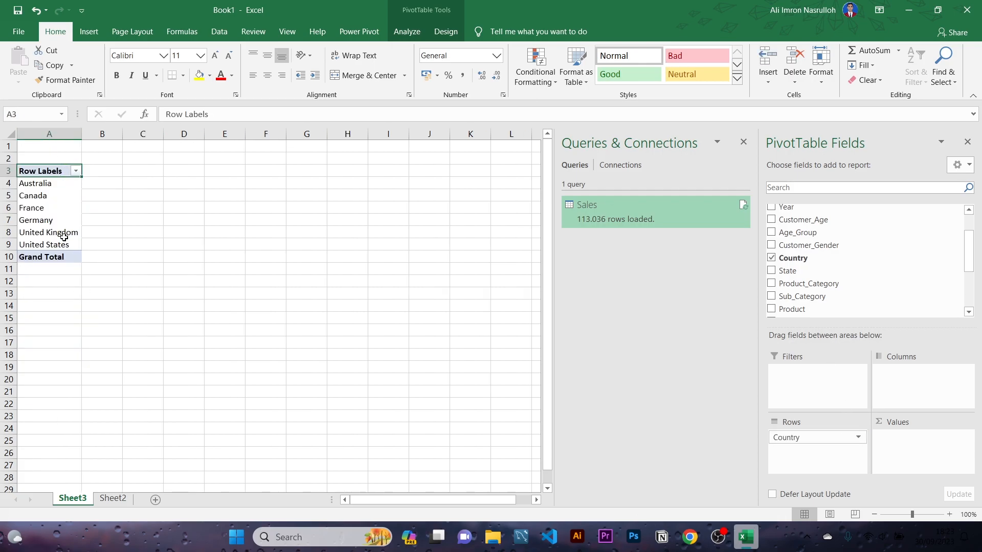
drag(794, 436, 813, 437)
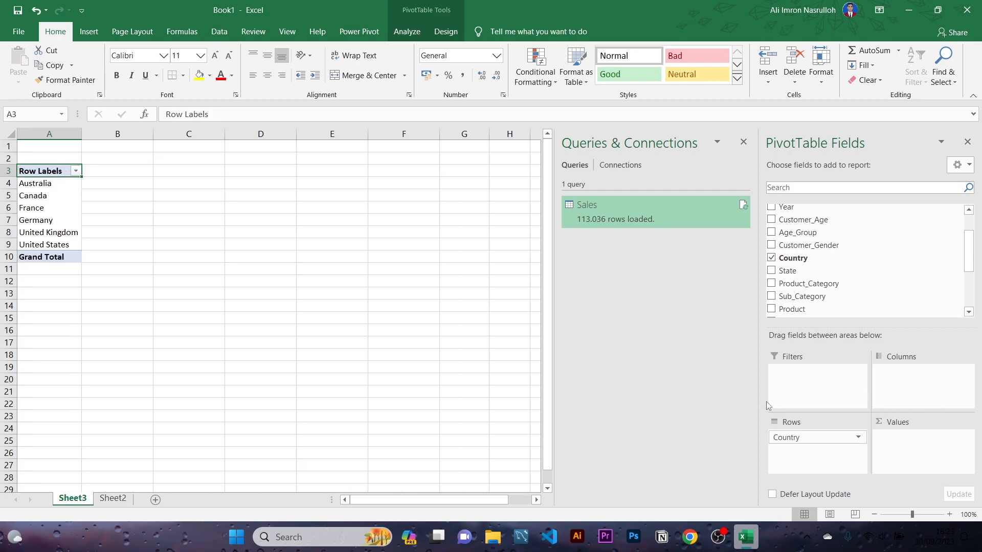
scroll(849, 277, down, 3)
drag(842, 294, 903, 453)
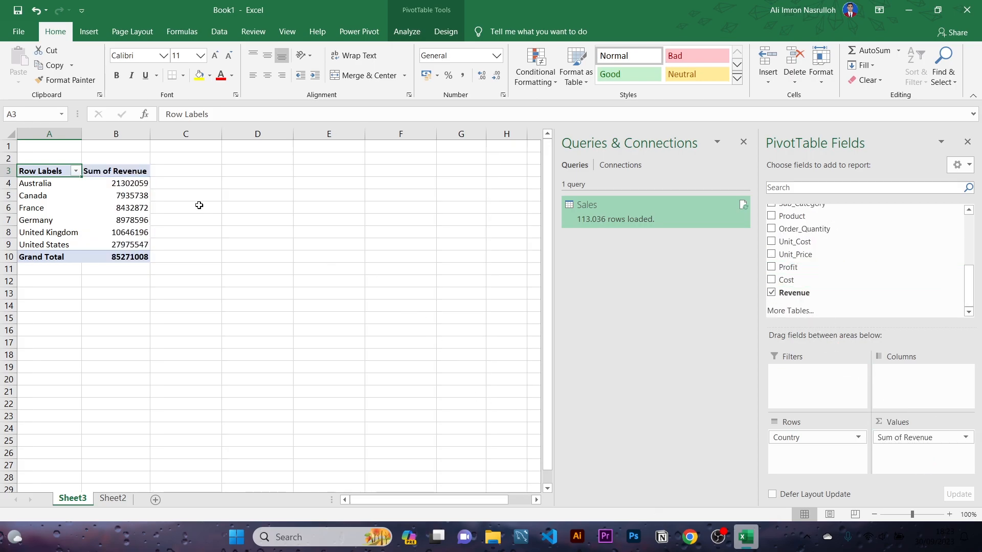
Format the Sum of Revenue values, including the grand total, as dollar Accounting and slightly widen column B
drag(114, 183, 132, 257)
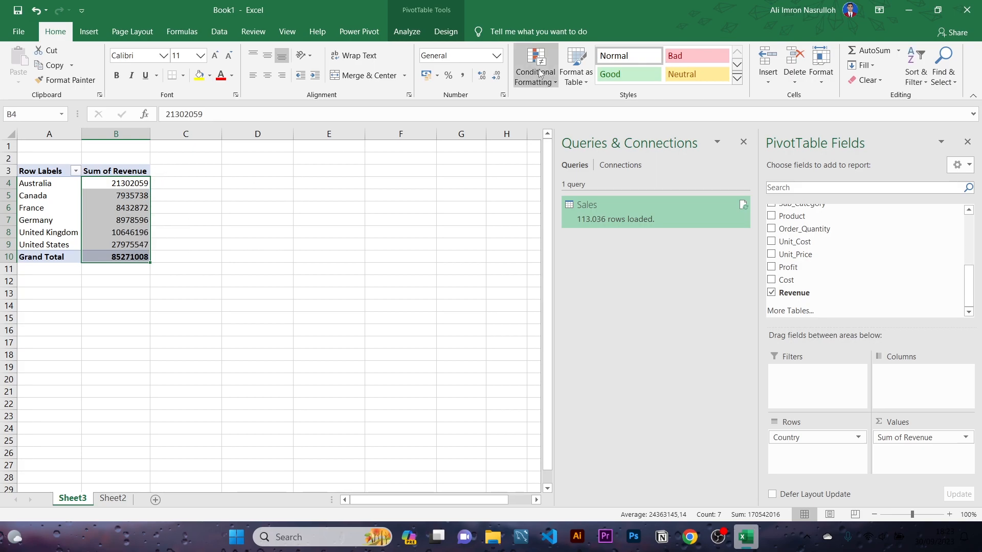
click(497, 56)
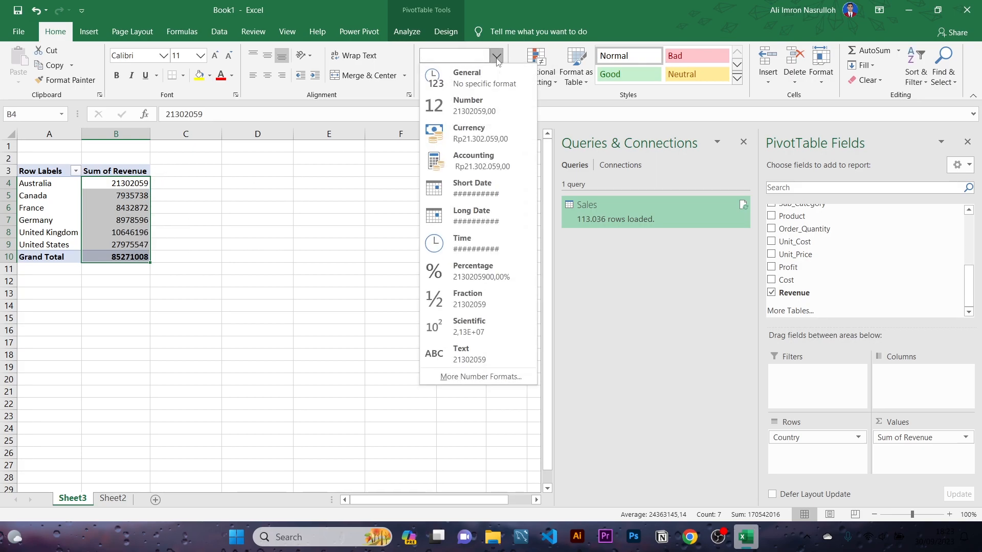
click(486, 138)
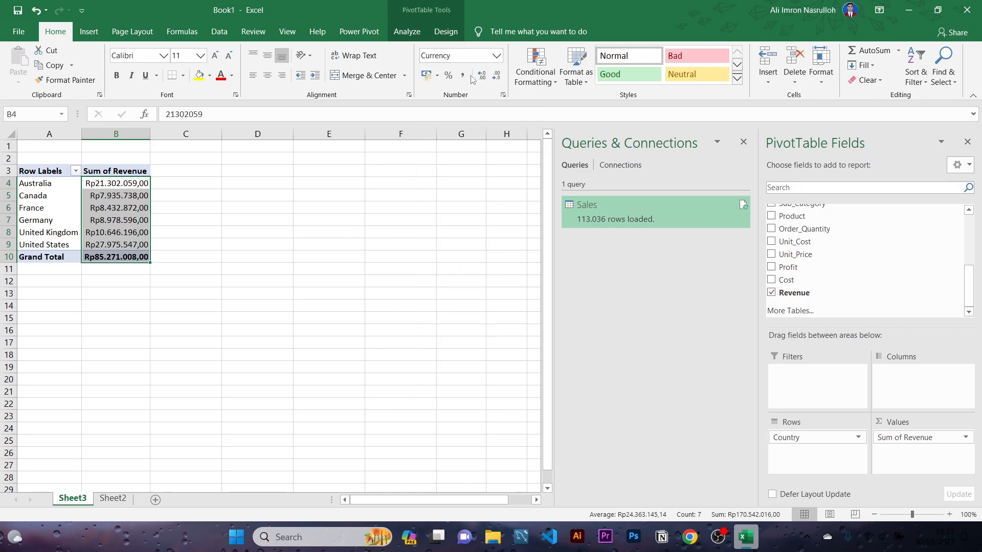
click(437, 75)
click(454, 110)
drag(150, 134, 155, 134)
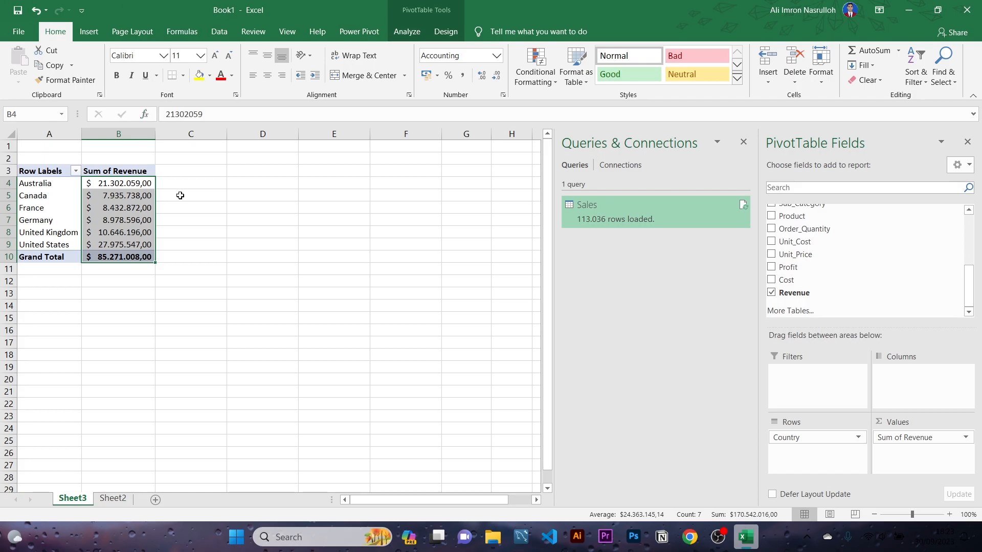
Remove both decimal places from the Sum of Revenue values, including the grand total
click(164, 233)
click(121, 195)
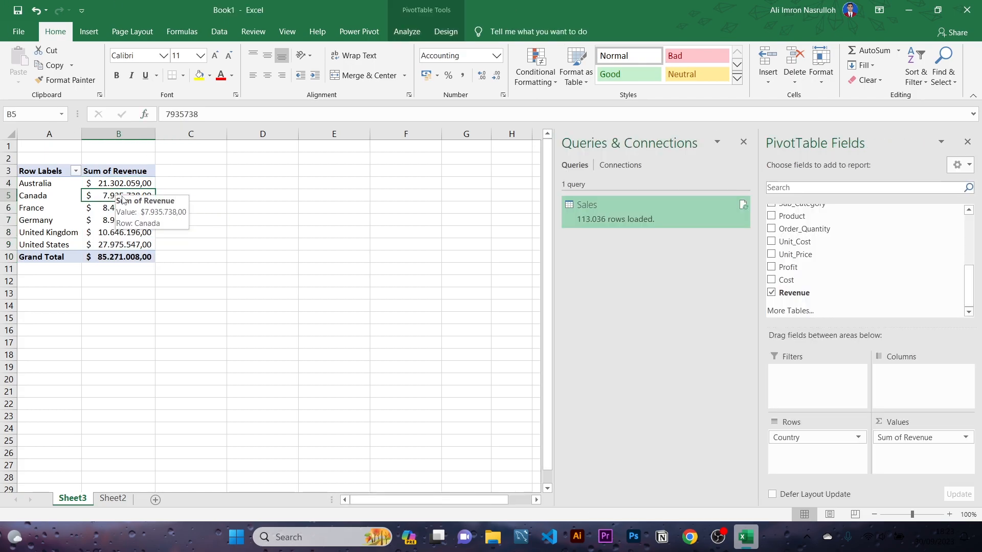
click(124, 185)
drag(120, 184, 135, 258)
click(496, 76)
click(496, 76)
click(324, 204)
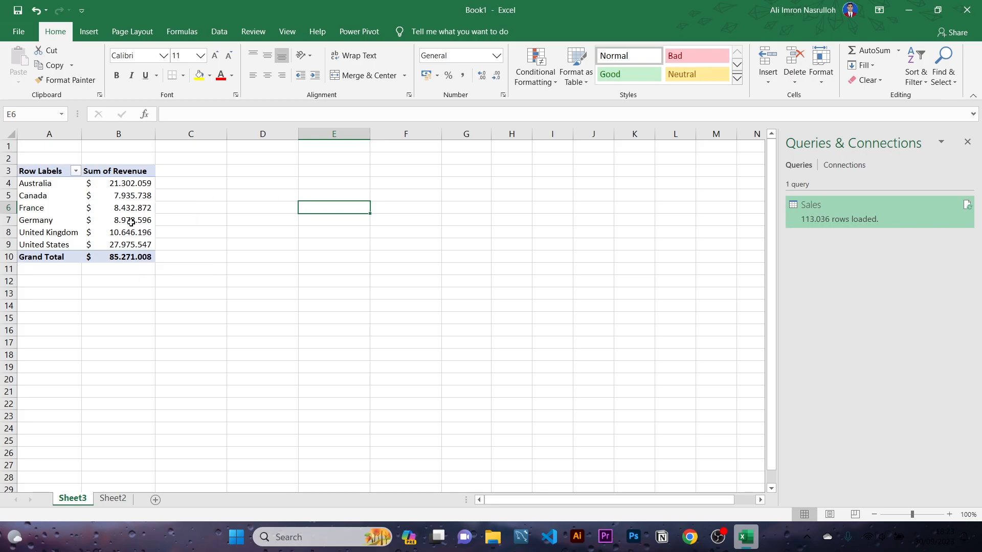
mouse_move(138, 245)
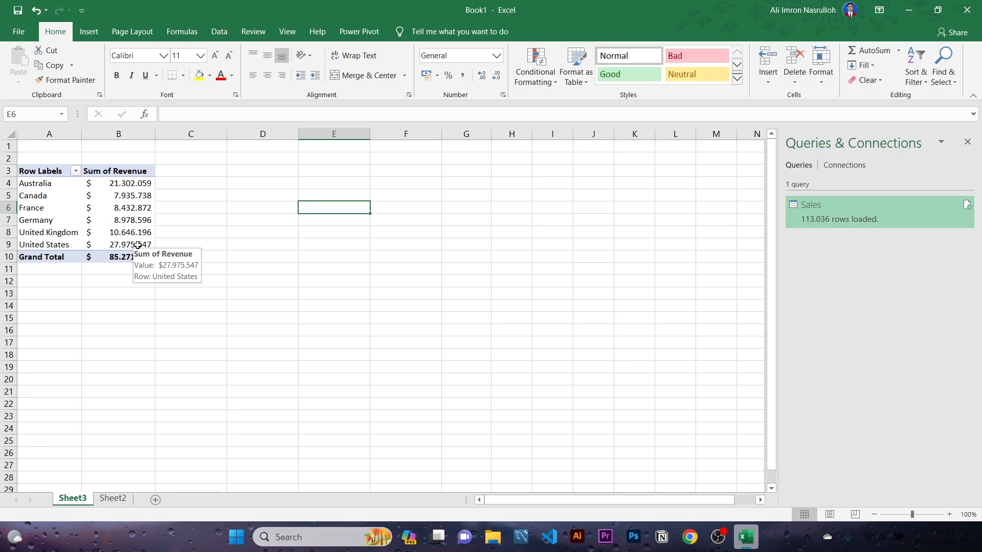
click(120, 245)
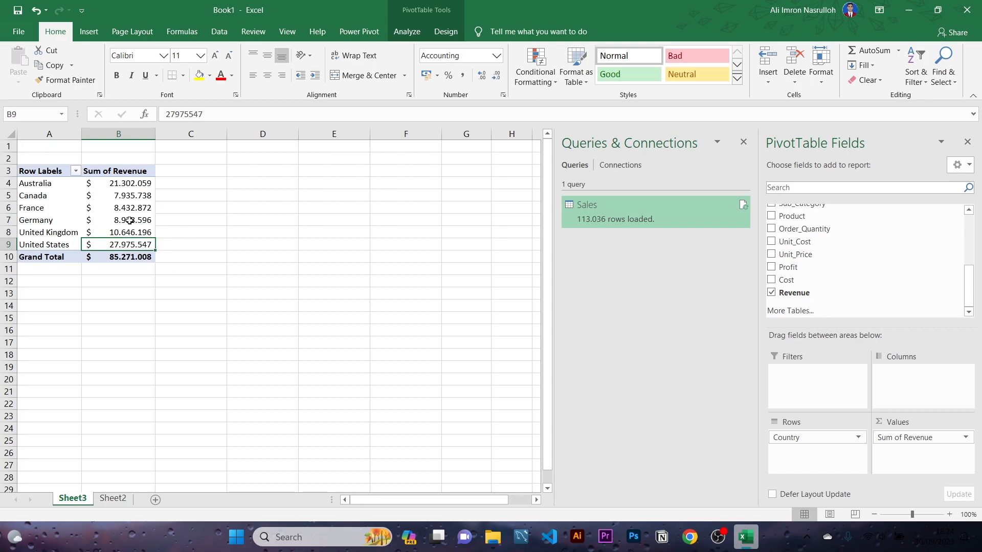
Try to sort the revenue column from its header and from a selected range of values
mouse_move(131, 225)
click(112, 172)
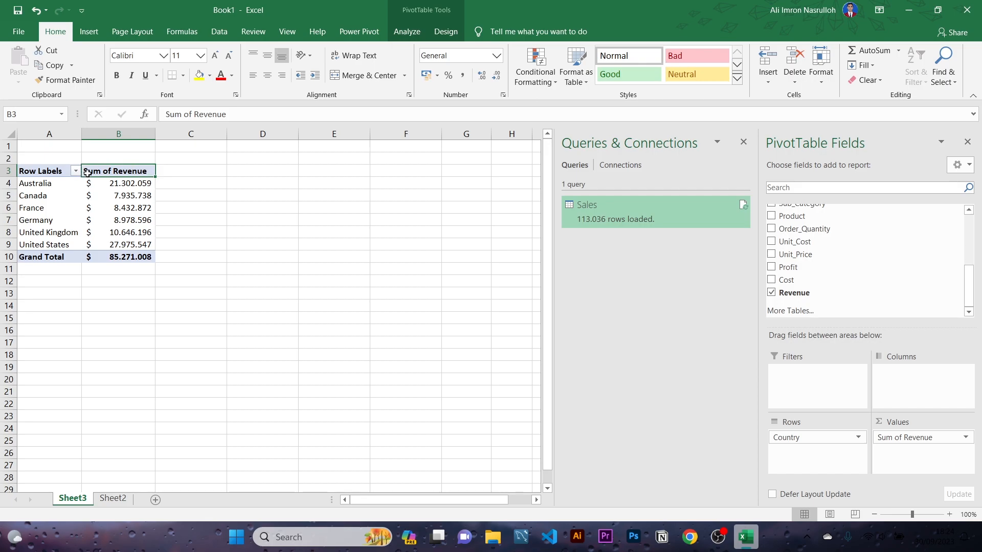
right_click(116, 174)
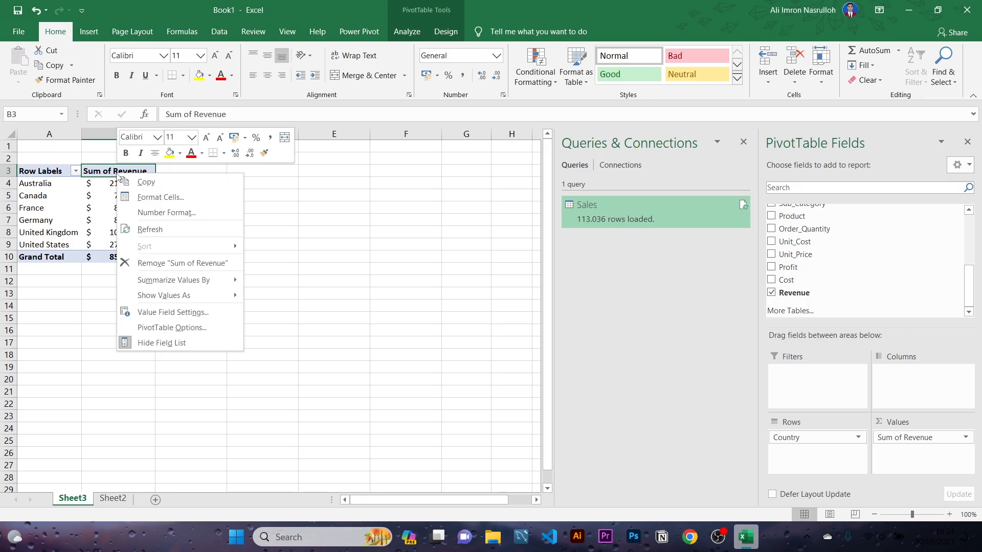
click(307, 220)
drag(132, 182, 147, 258)
right_click(148, 198)
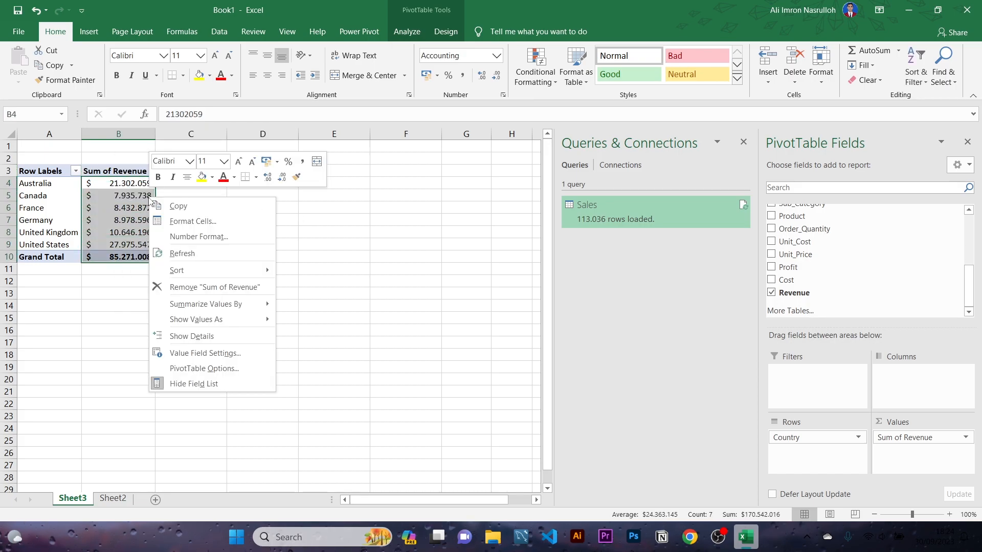
mouse_move(180, 271)
key(Escape)
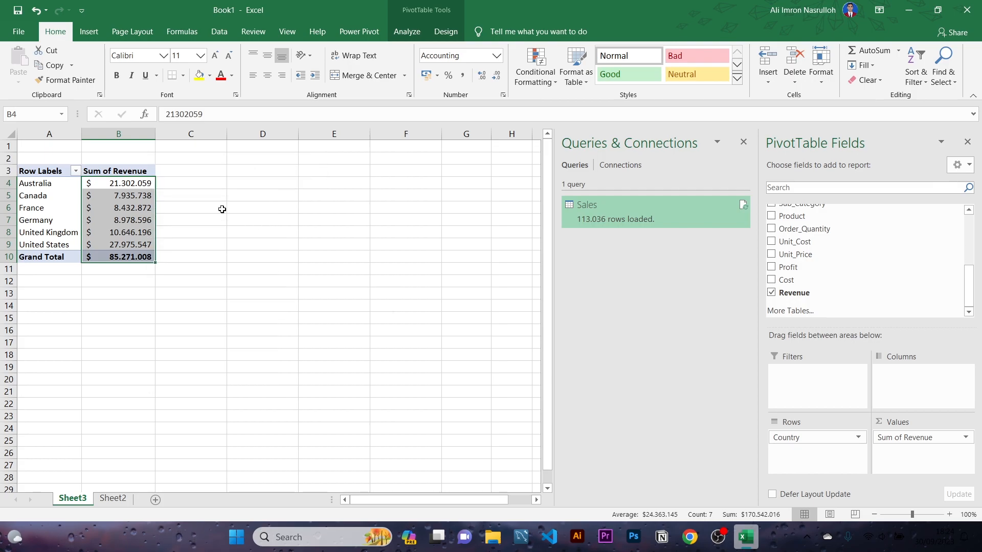
click(142, 185)
drag(141, 185, 147, 243)
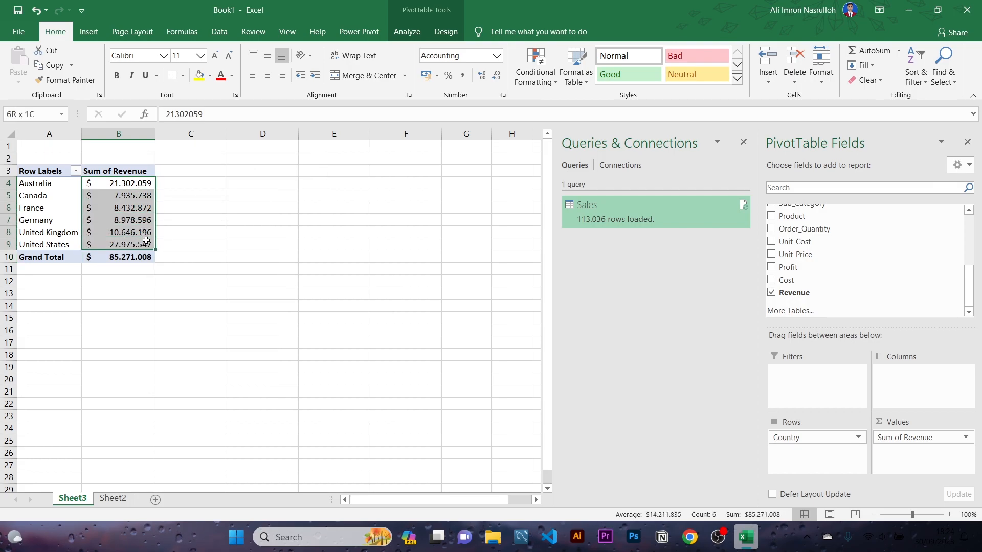
right_click(137, 195)
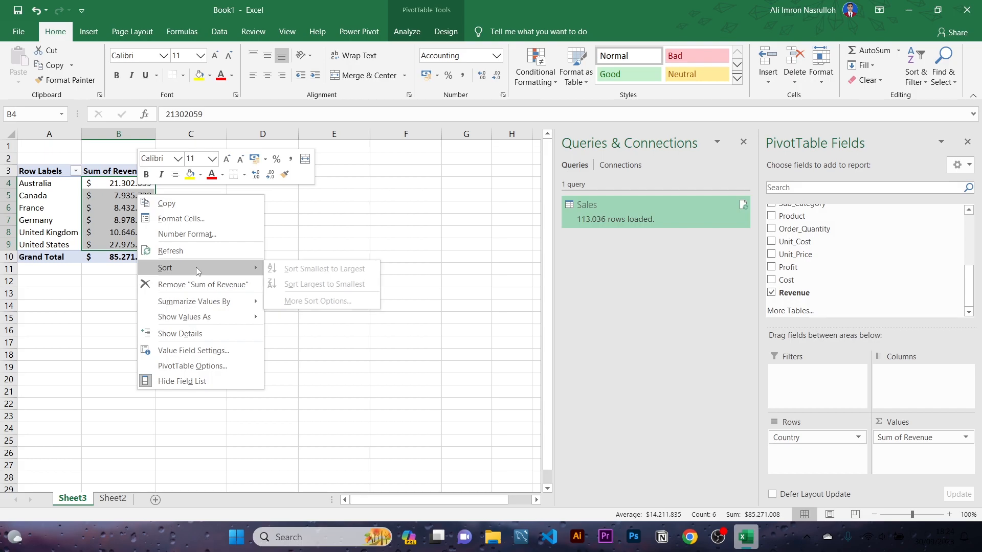
click(271, 205)
Sort the countries in the PivotTable by Sum of Revenue from largest to smallest
click(142, 184)
right_click(143, 185)
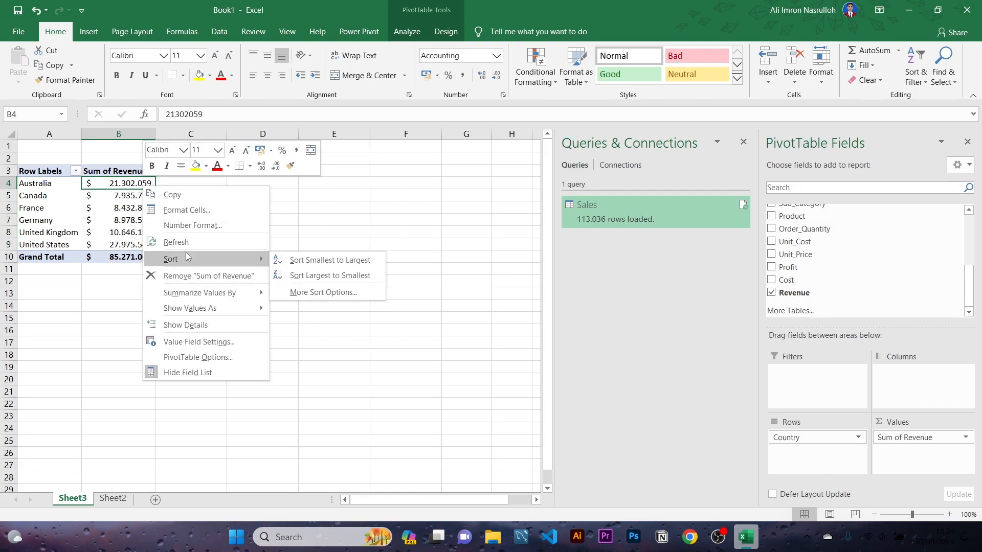
click(118, 186)
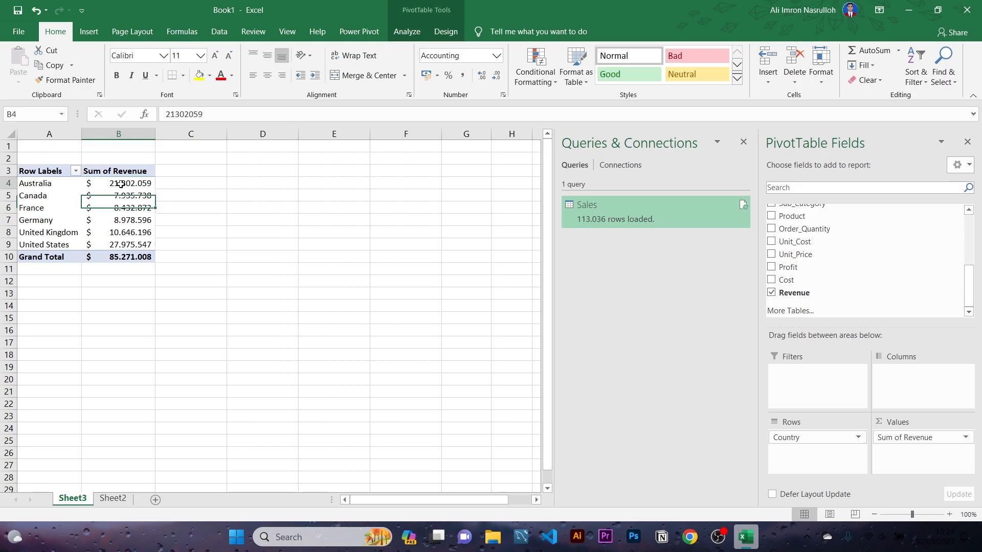
right_click(122, 186)
mouse_move(169, 264)
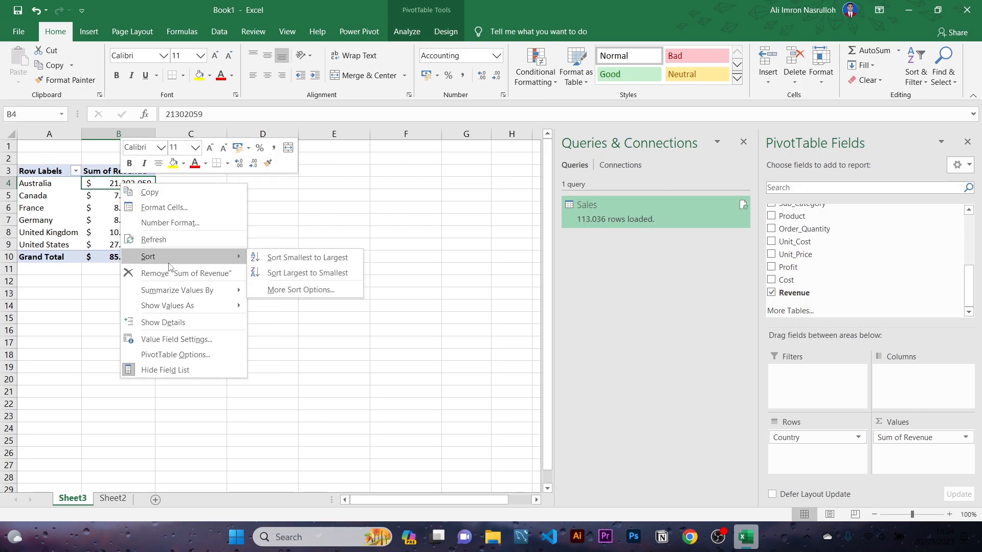
click(323, 274)
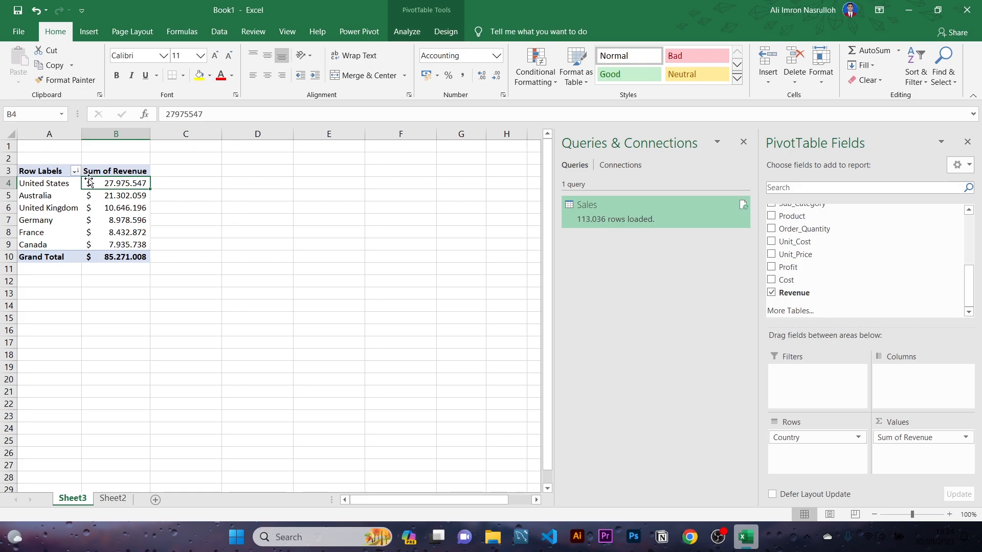
Create a second PivotTable from the Sales table on Sheet2, placed on the existing Sheet3 at cell D3
mouse_move(126, 184)
scroll(151, 230, down, 3)
scroll(151, 230, up, 3)
click(103, 503)
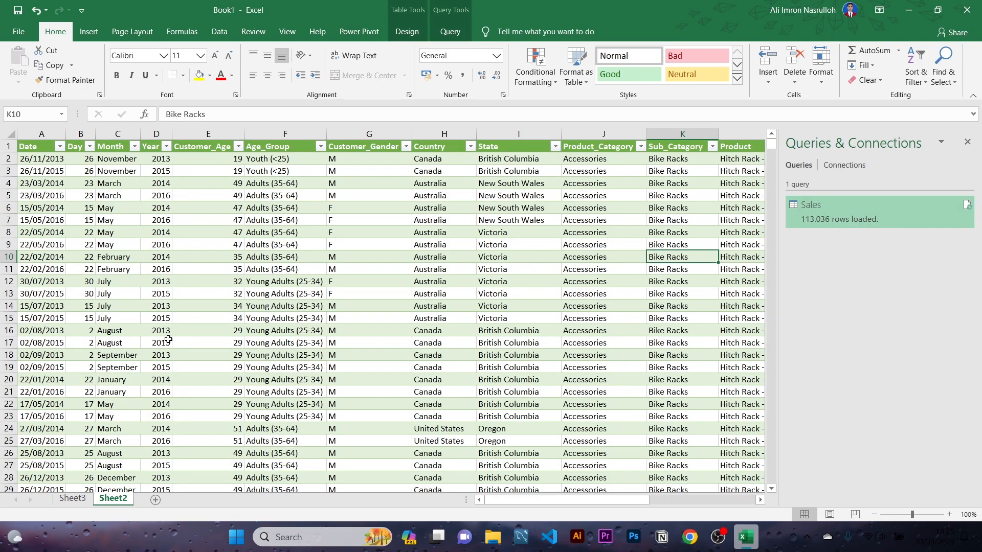
click(288, 317)
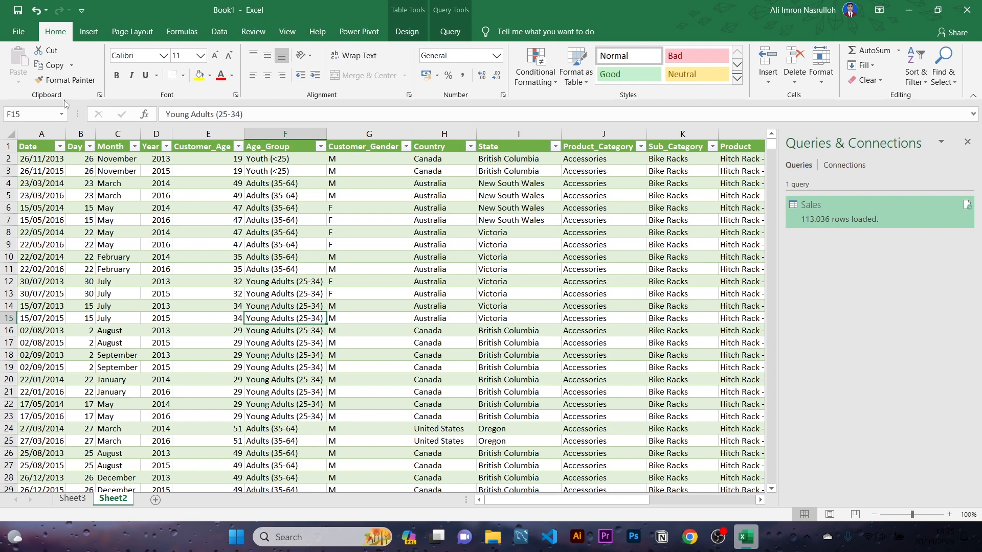
click(89, 31)
click(12, 68)
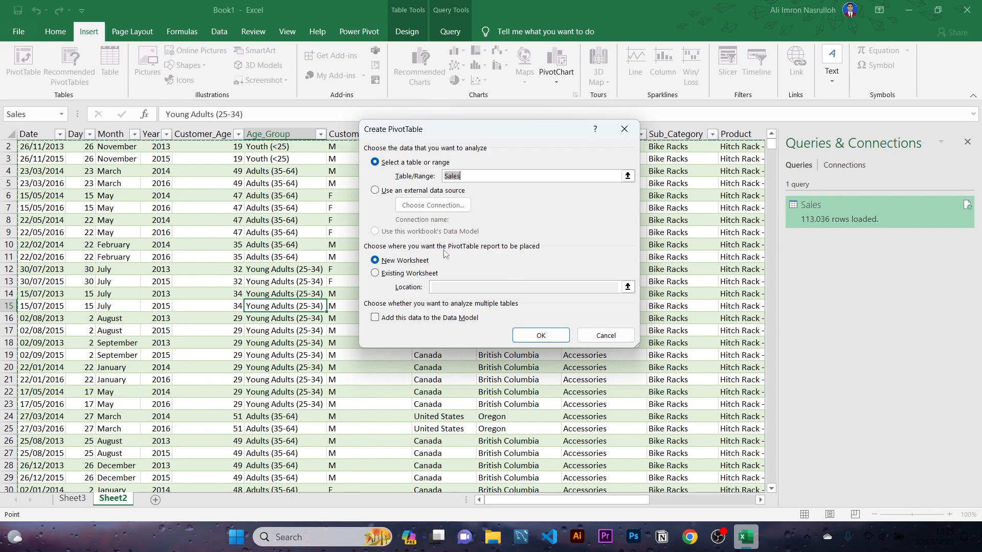
click(393, 275)
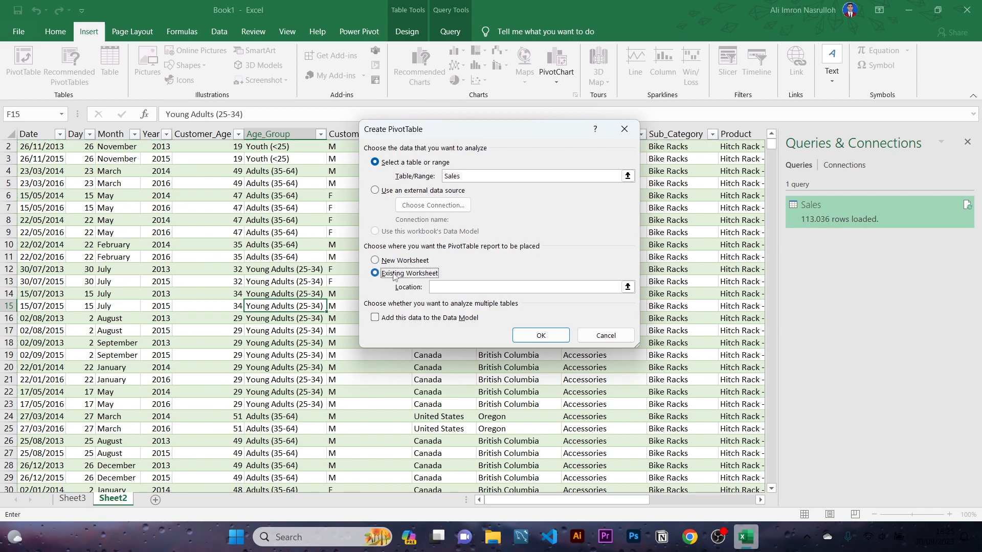
click(72, 498)
click(269, 169)
click(541, 335)
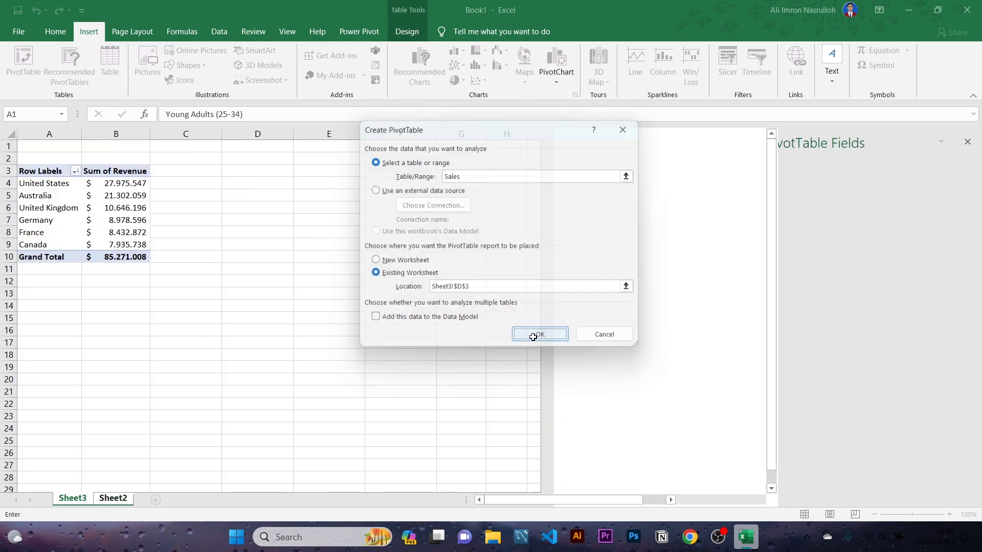
Rename the first PivotTable's row header to "Revenue Per Country" and fit column A to its contents
click(50, 173)
double_click(60, 172)
drag(62, 172, 11, 171)
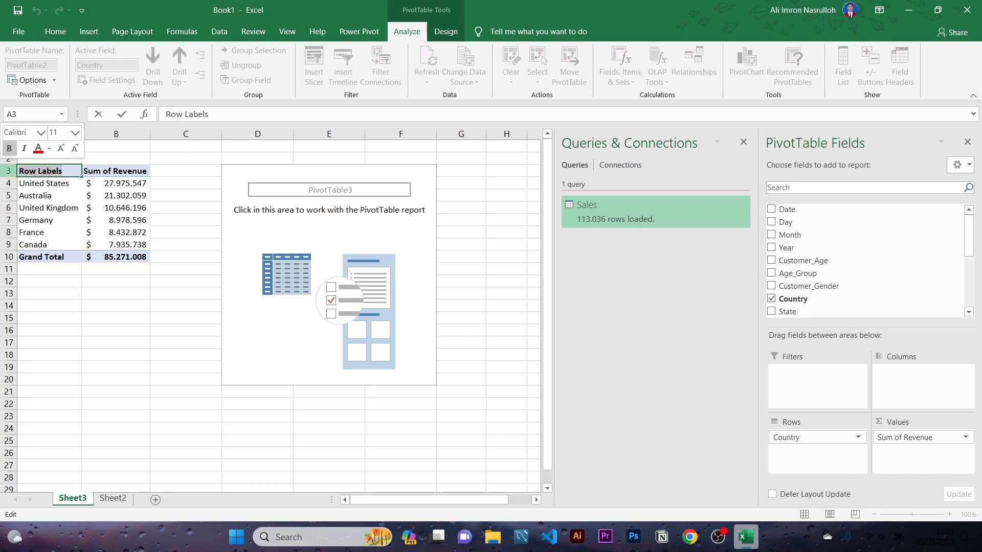
key(BackSpace)
text(Revenue Per Country)
key(Return)
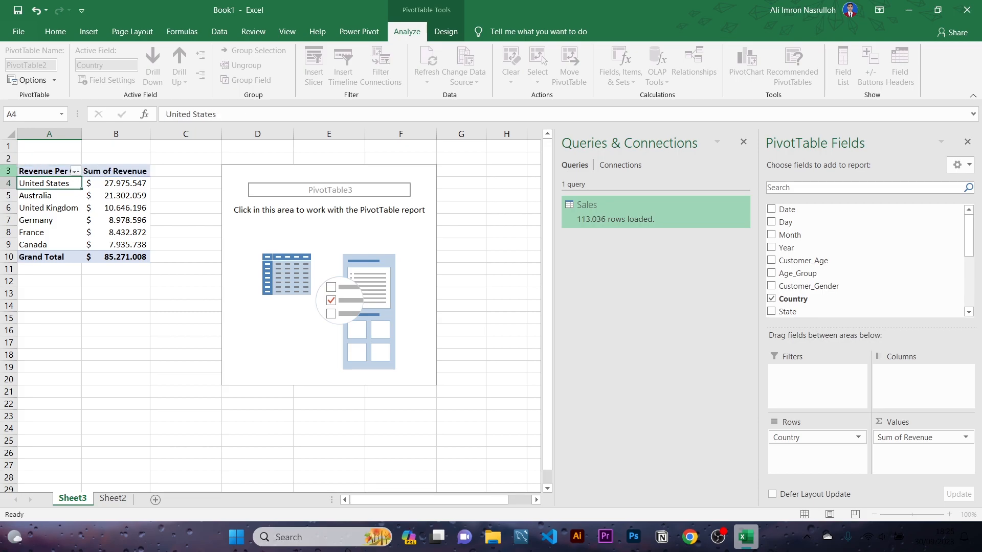
double_click(83, 139)
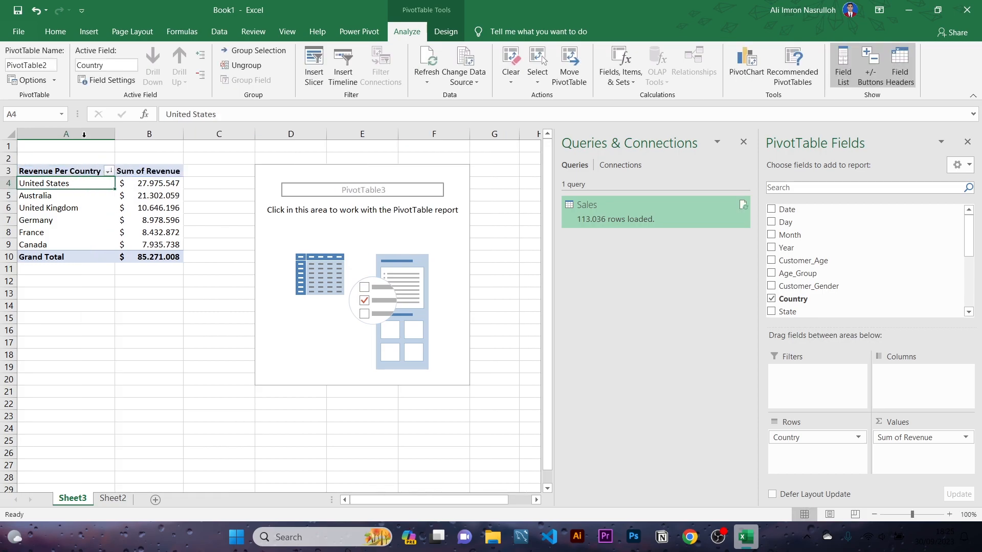
Add the State field to the rows of the second, empty PivotTable
click(217, 330)
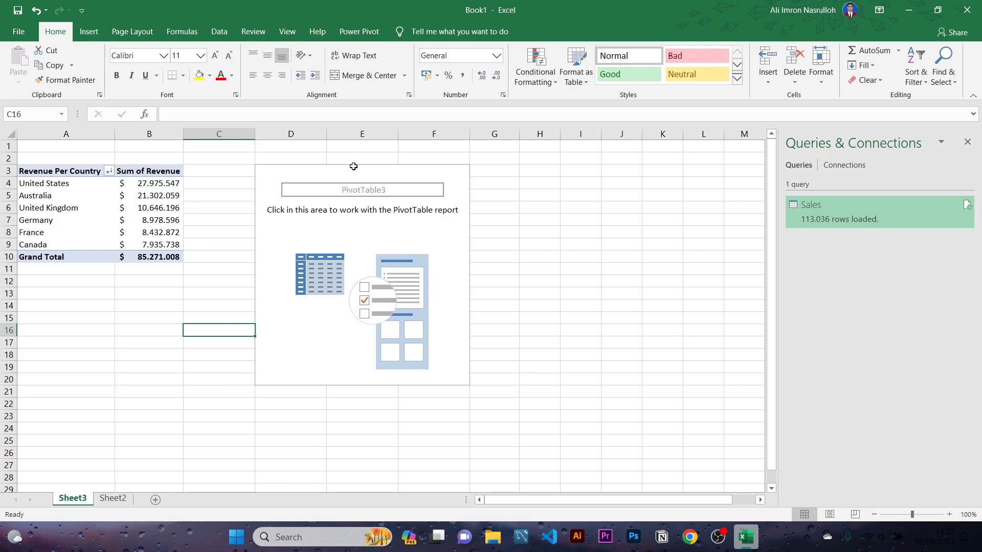
click(354, 167)
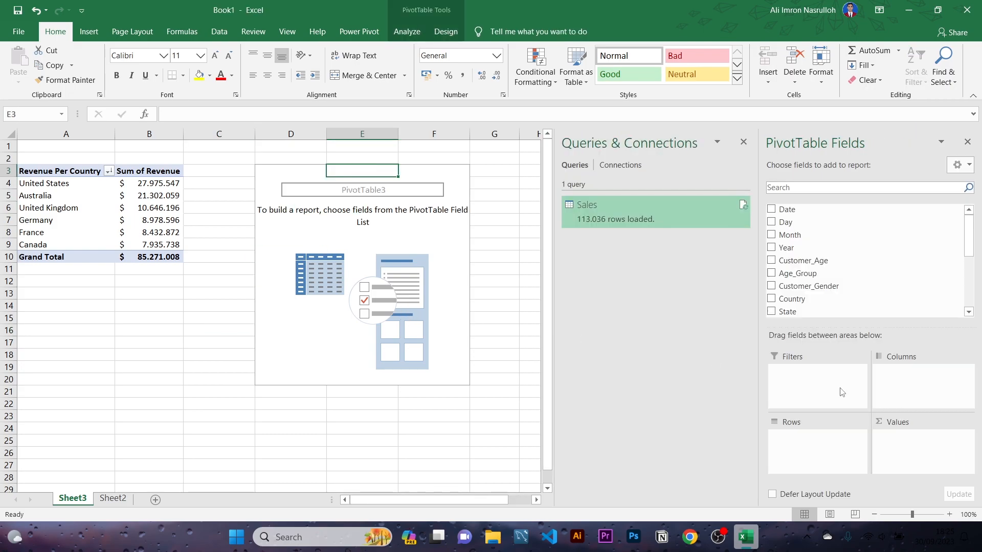
scroll(854, 273, down, 2)
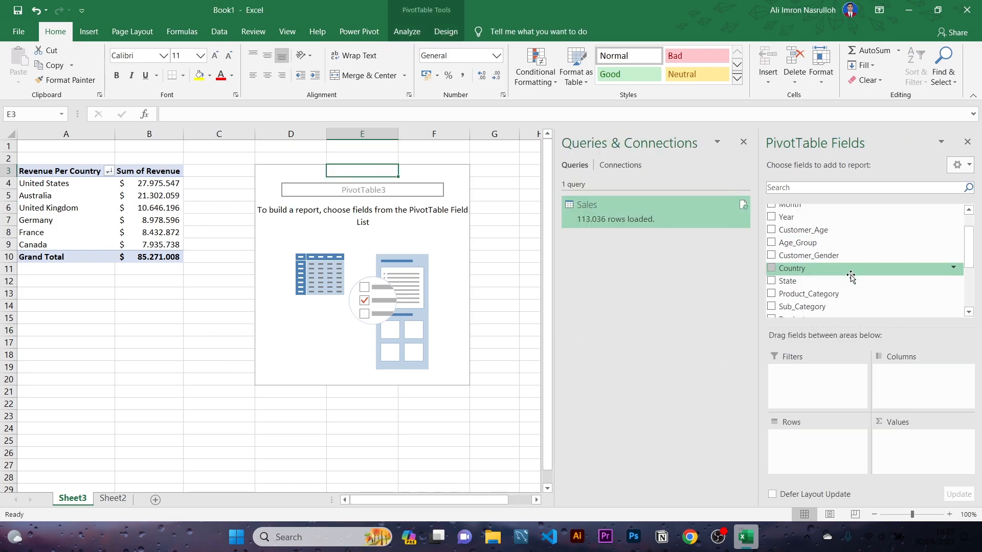
scroll(851, 277, down, 1)
scroll(852, 277, up, 1)
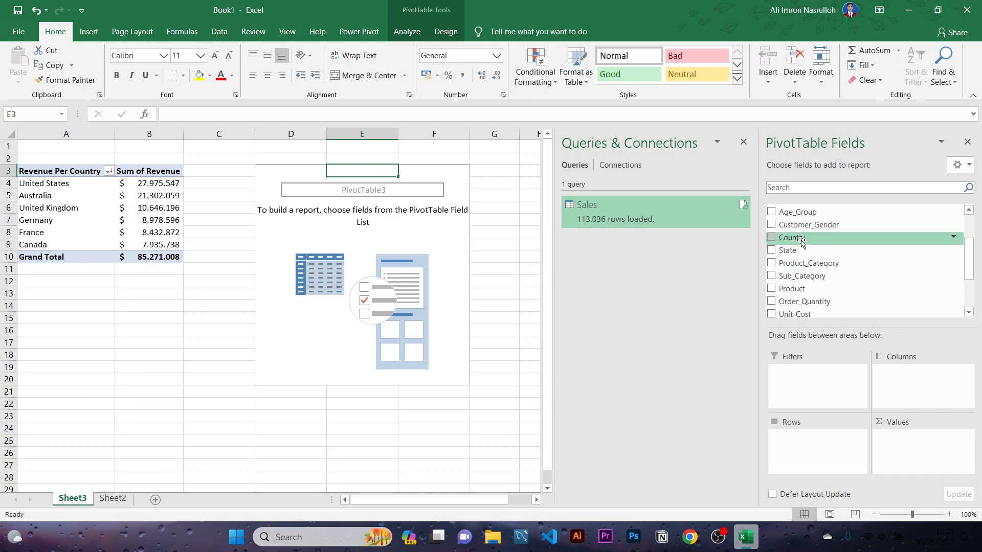
scroll(806, 251, up, 2)
drag(795, 281, 810, 442)
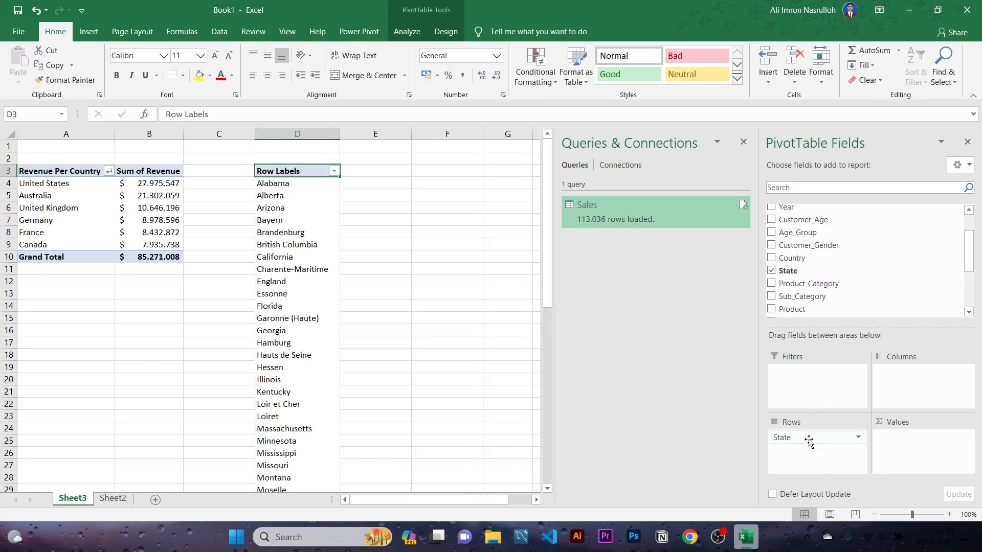
Undo the State-only rows in the second PivotTable and add Country, with State nested beneath it, as row fields
scroll(812, 302, down, 2)
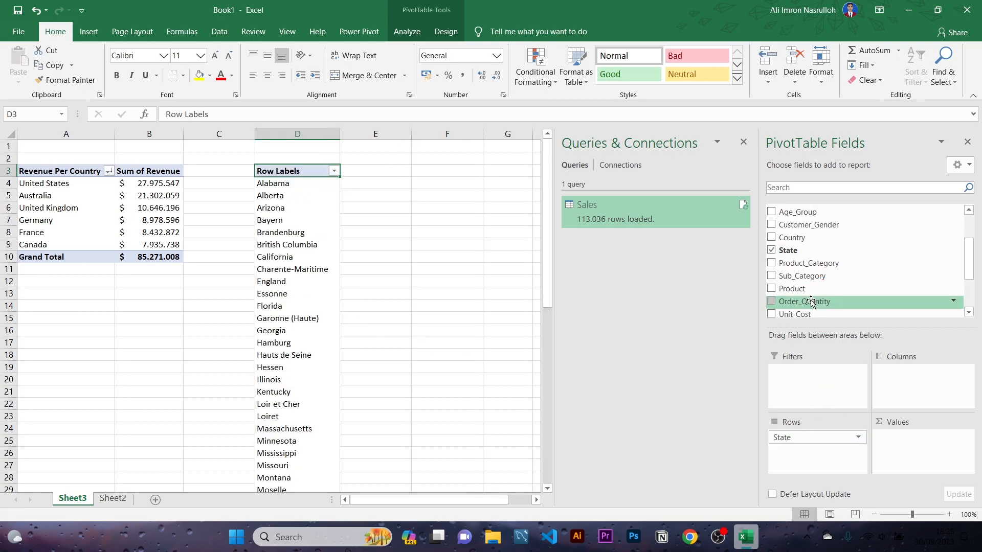
key(ctrl+z)
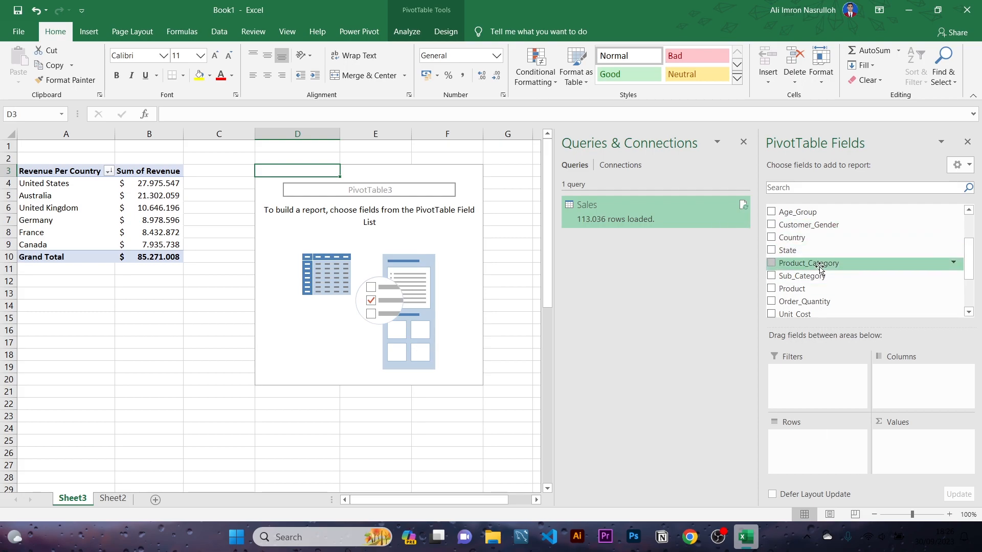
scroll(820, 268, down, 3)
scroll(820, 268, up, 5)
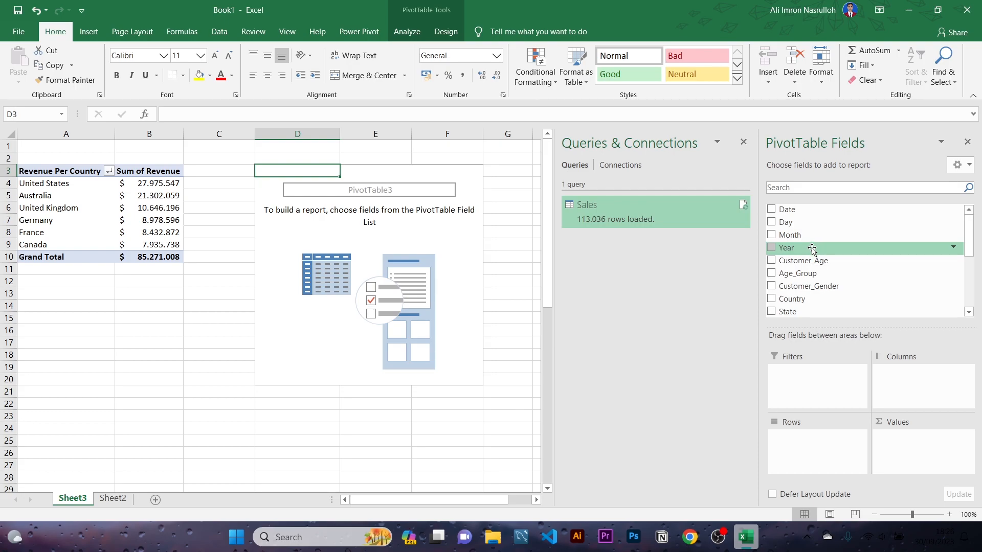
scroll(813, 282, down, 2)
drag(813, 268, 828, 450)
drag(814, 281, 831, 452)
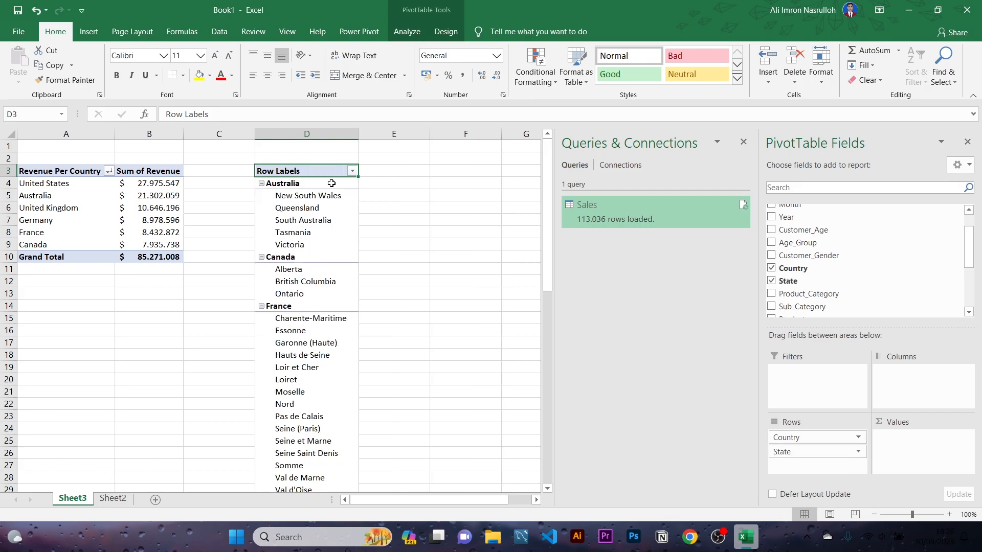
Add the Cost field as a summed value to the second PivotTable
scroll(845, 302, down, 4)
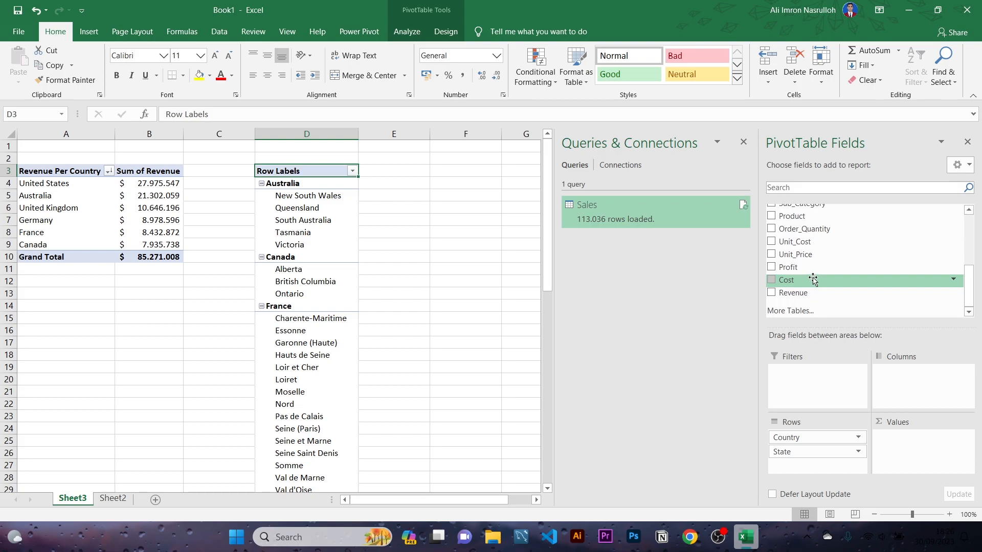
drag(800, 283, 924, 467)
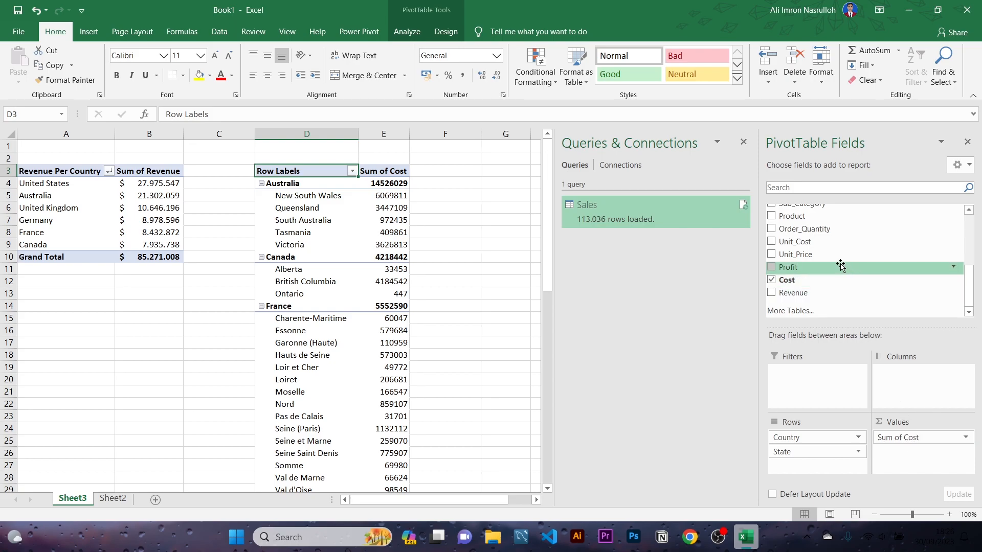
scroll(841, 264, up, 5)
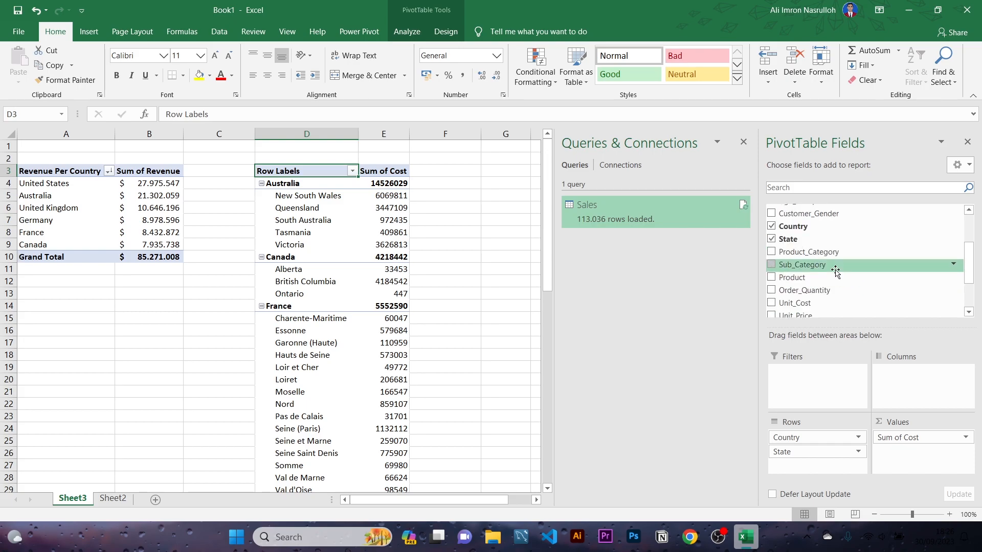
click(390, 197)
click(394, 220)
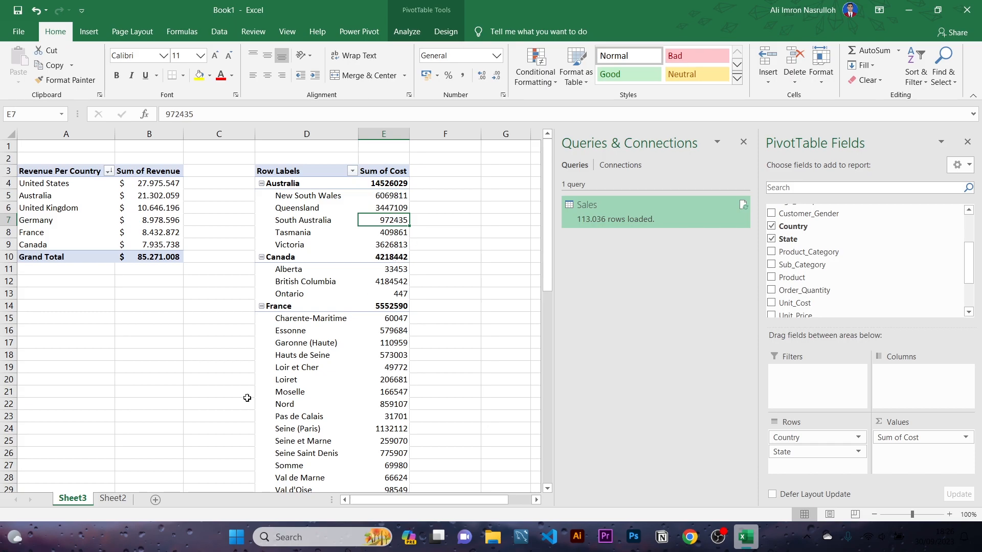
Review the State column and the remaining Sales table columns on Sheet2, and return to Sheet3
click(113, 498)
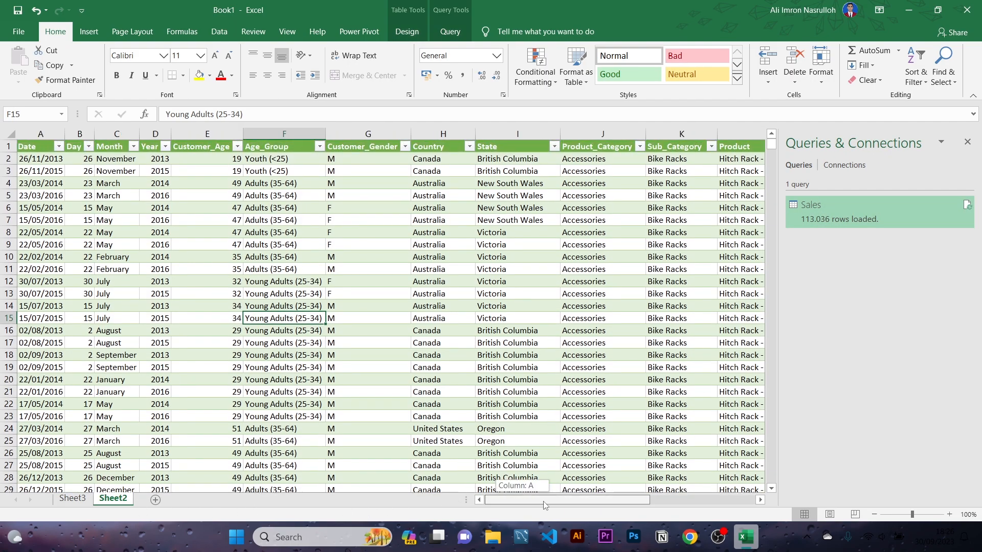
drag(518, 499, 578, 499)
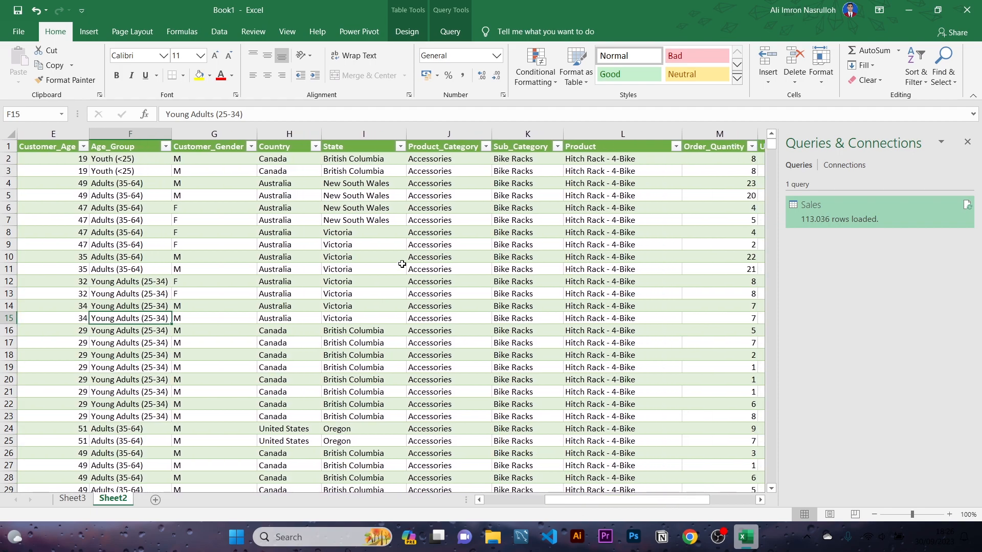
click(352, 145)
drag(596, 504, 688, 506)
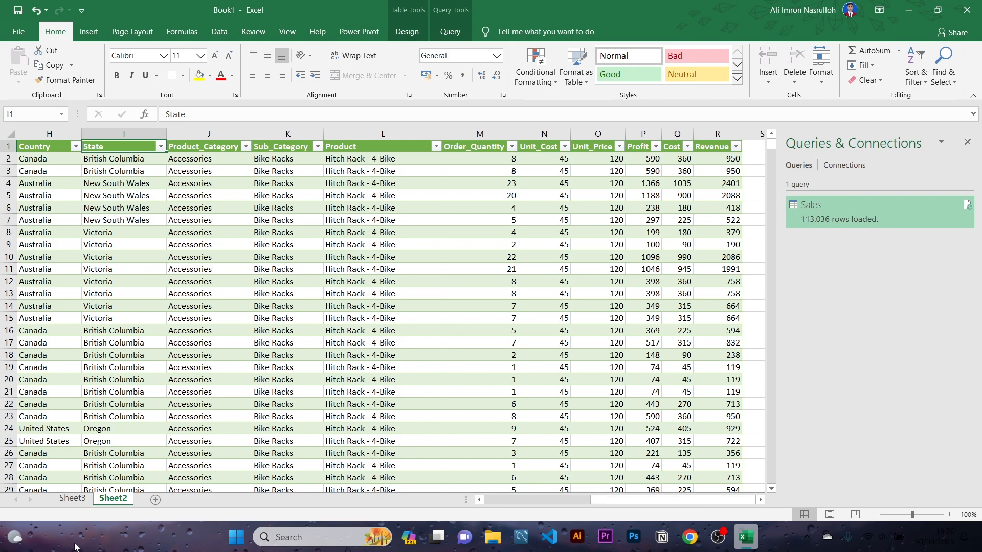
click(72, 499)
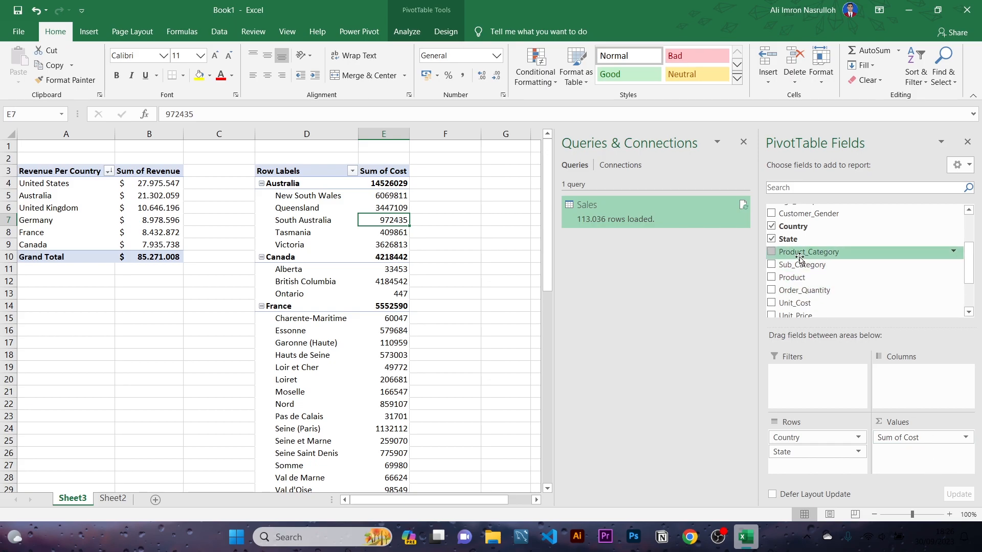
Try Customer_Gender as an additional value field in the second PivotTable
scroll(800, 258, up, 2)
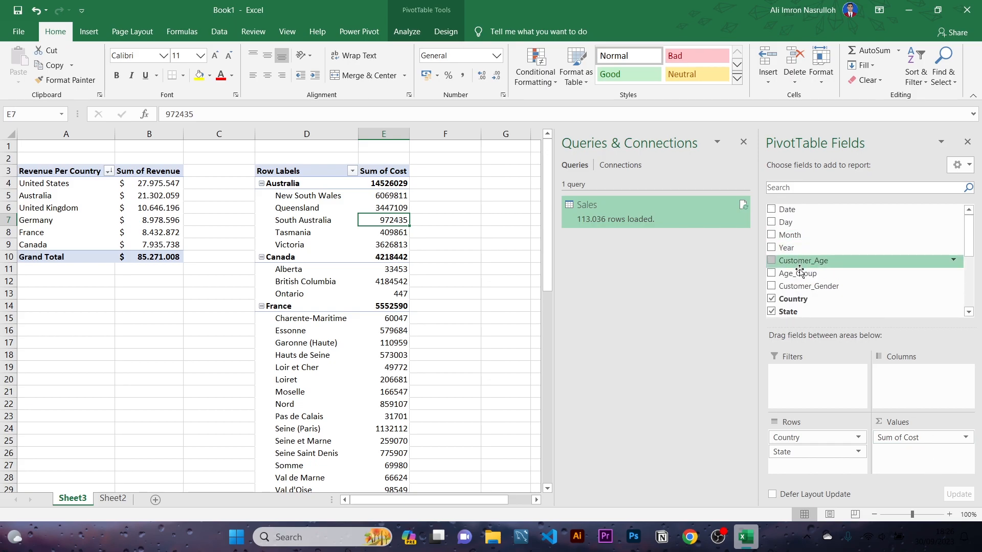
drag(800, 290, 924, 474)
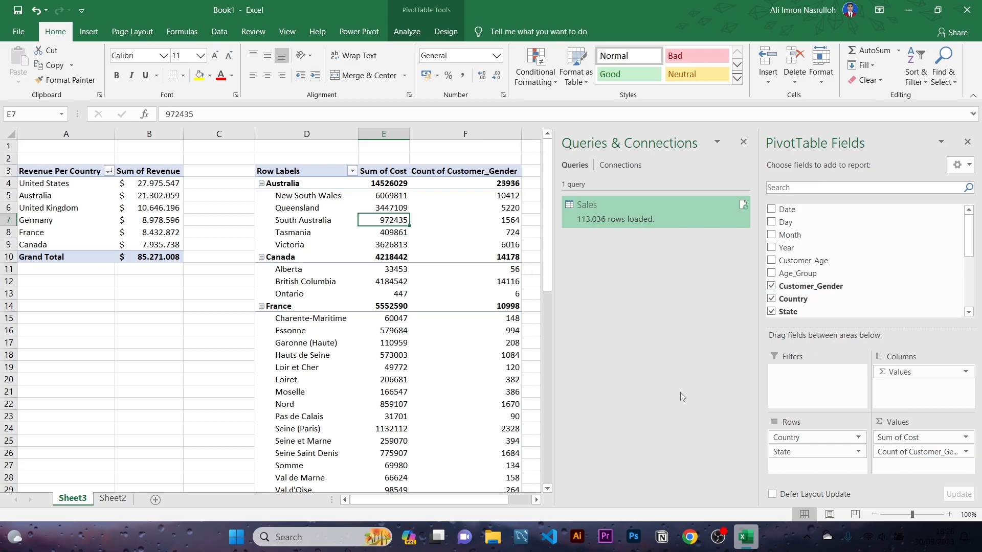
drag(936, 452, 828, 297)
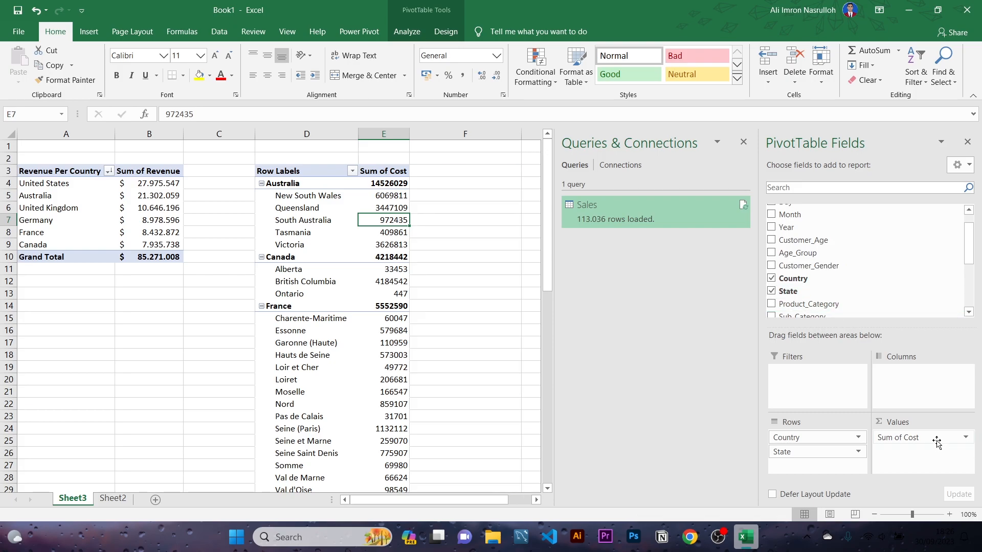
Collapse the entire Country field in the second PivotTable so only the country rows show
click(290, 199)
right_click(286, 189)
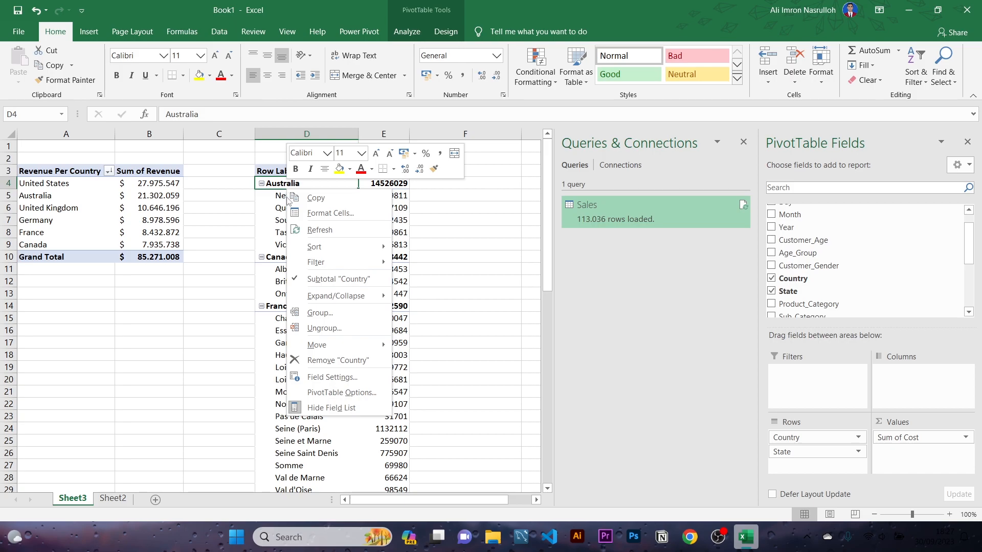
mouse_move(335, 295)
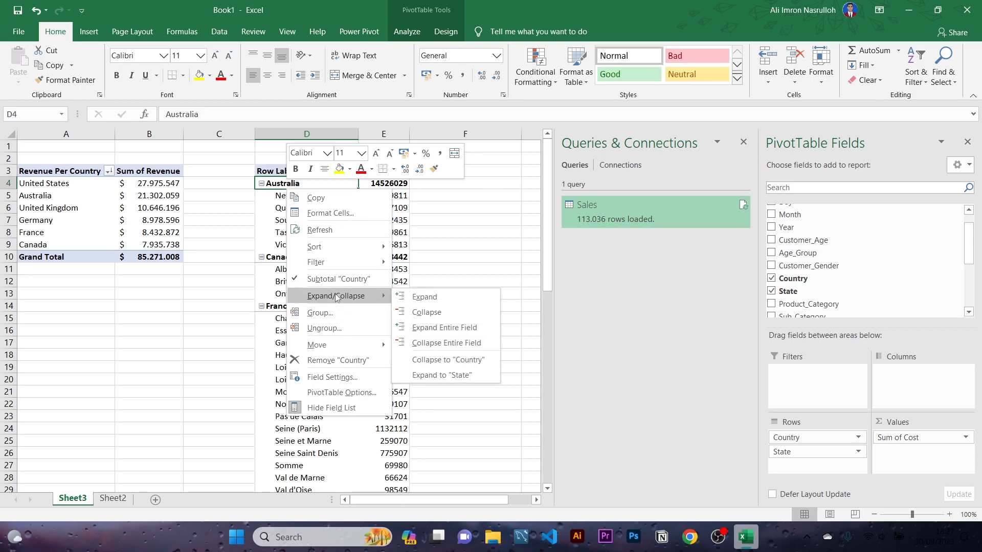
click(421, 343)
click(439, 290)
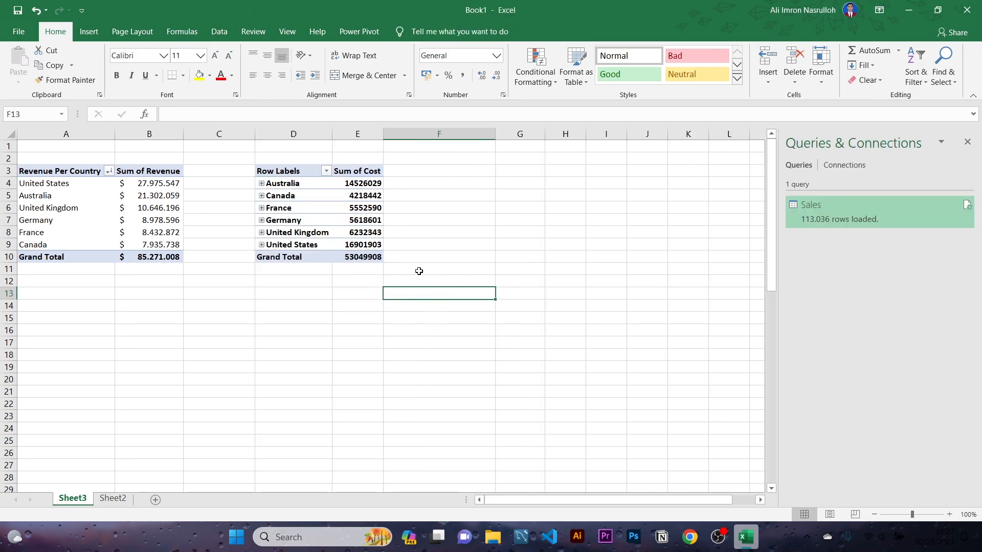
Format the Sum of Cost values, including the grand total, as dollar accounting amounts with no decimals
drag(348, 180, 360, 258)
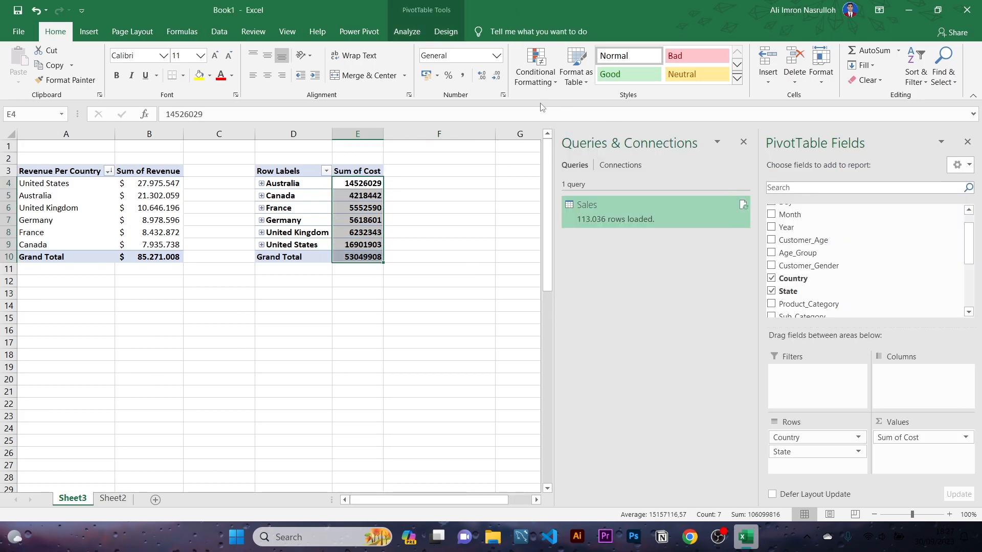
click(483, 57)
click(497, 58)
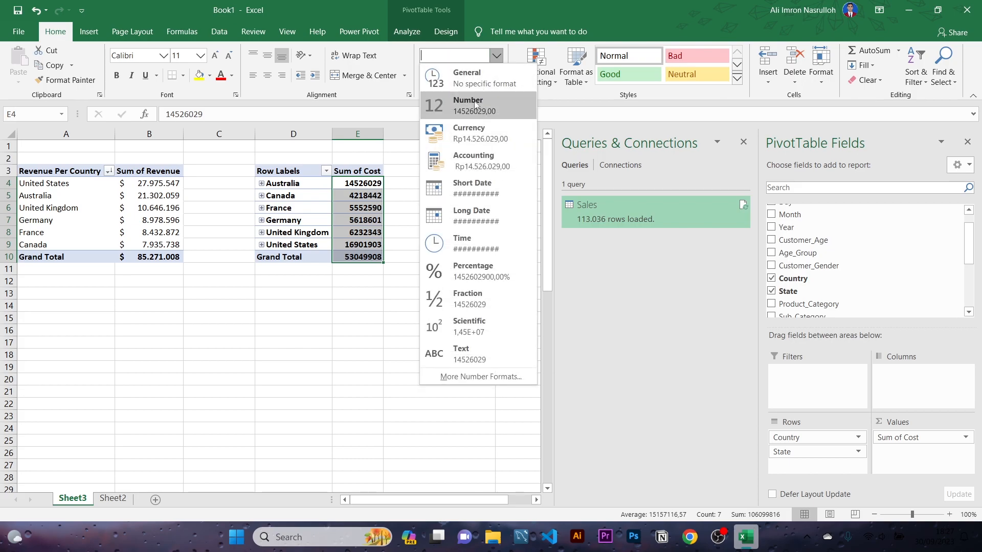
click(464, 133)
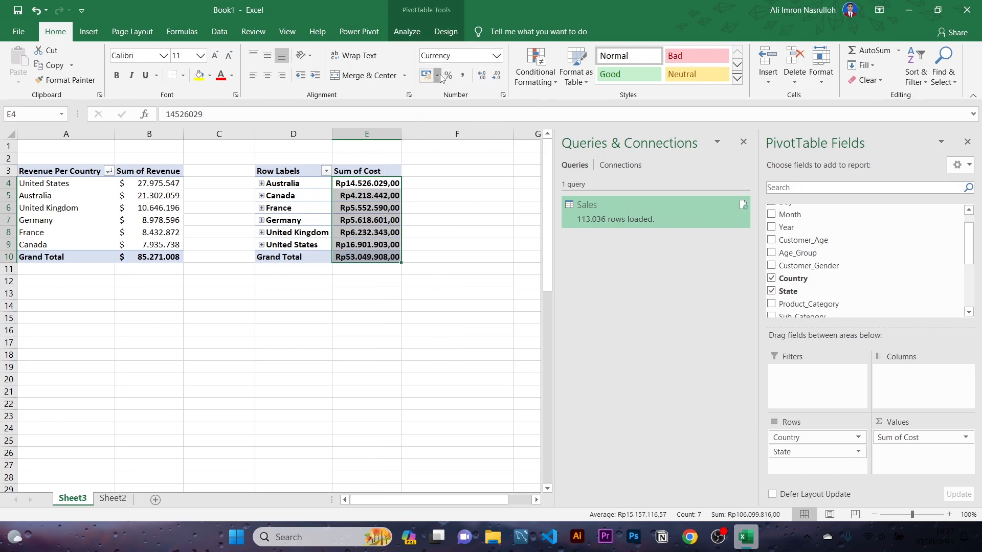
click(438, 76)
click(460, 105)
click(497, 75)
click(496, 75)
click(439, 234)
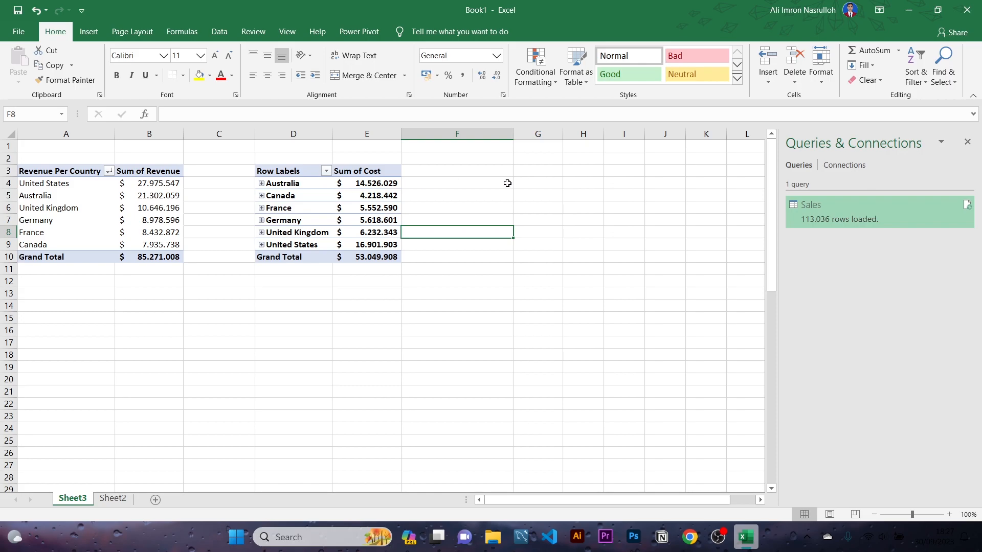
Expand Australia's states and add the Revenue field as a second summed value in the second PivotTable
click(261, 184)
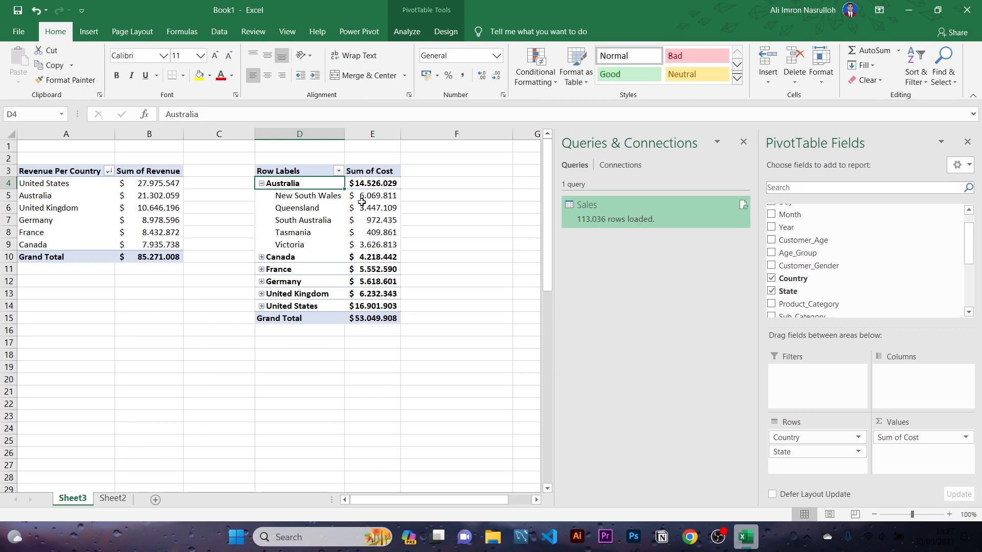
click(296, 172)
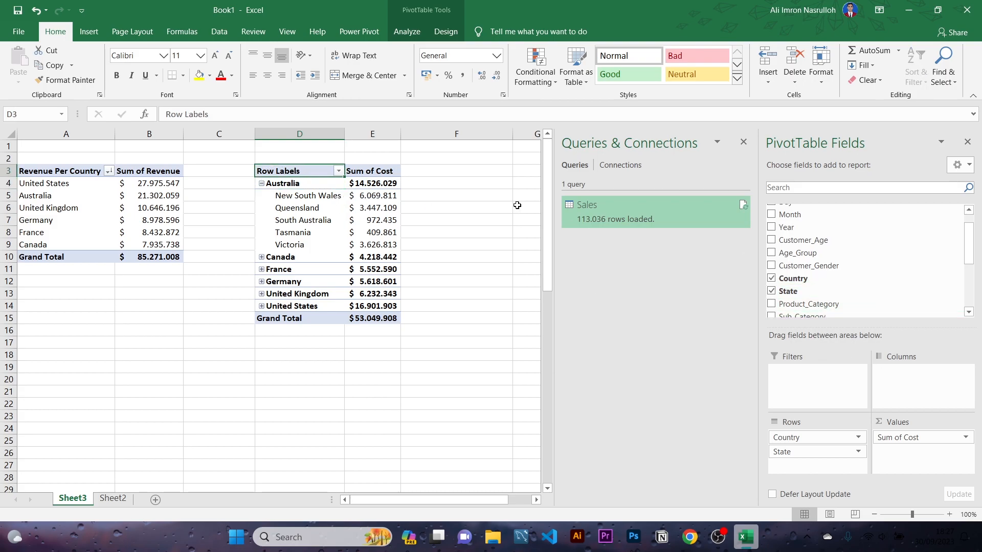
scroll(841, 280, down, 4)
drag(799, 295, 912, 453)
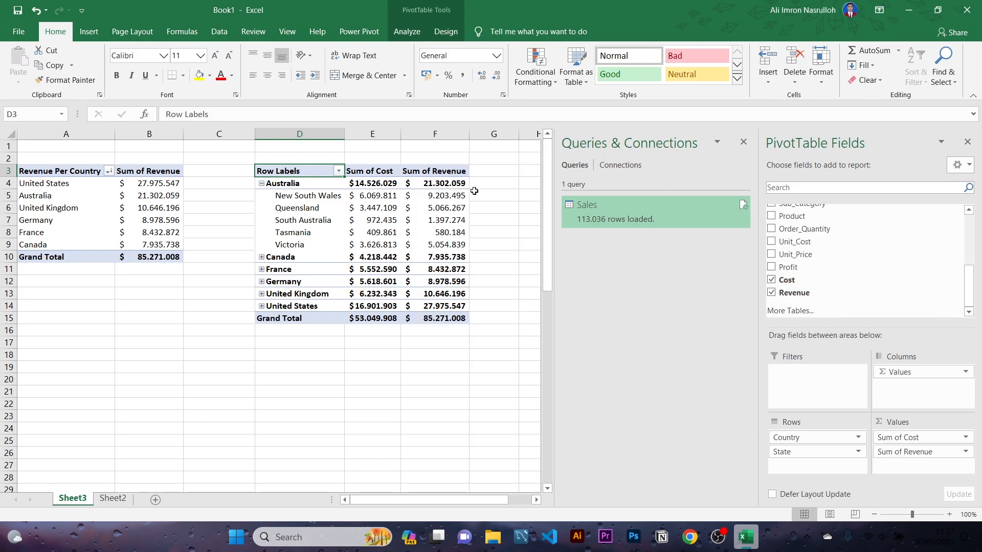
click(491, 232)
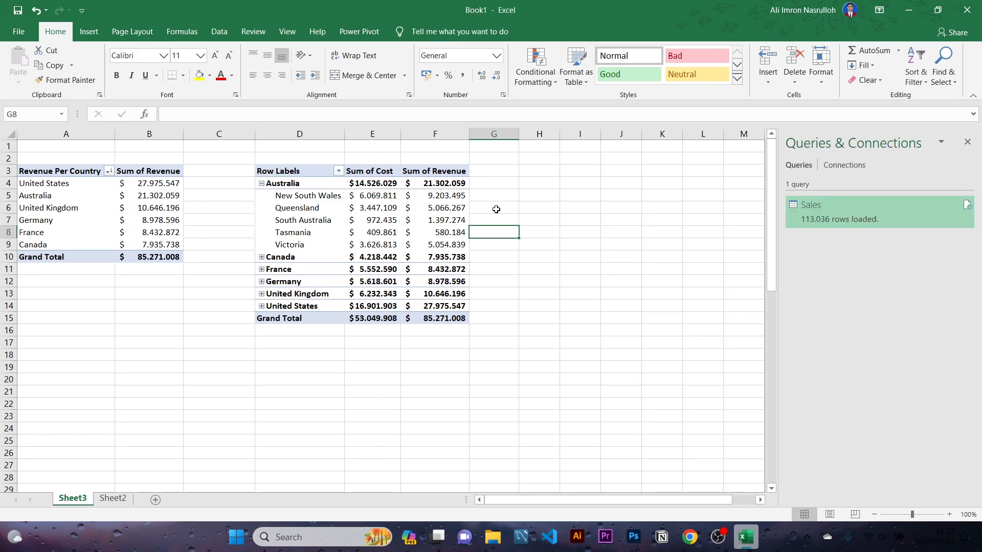
Sort the countries in the Revenue Per Country PivotTable alphabetically from A to Z
scroll(478, 266, down, 2)
scroll(478, 265, up, 2)
click(108, 171)
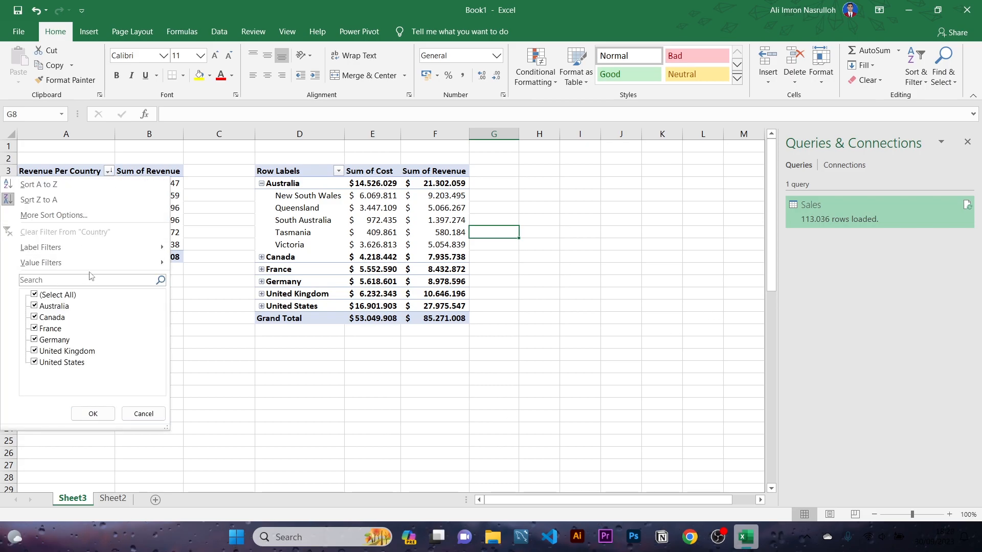
click(23, 185)
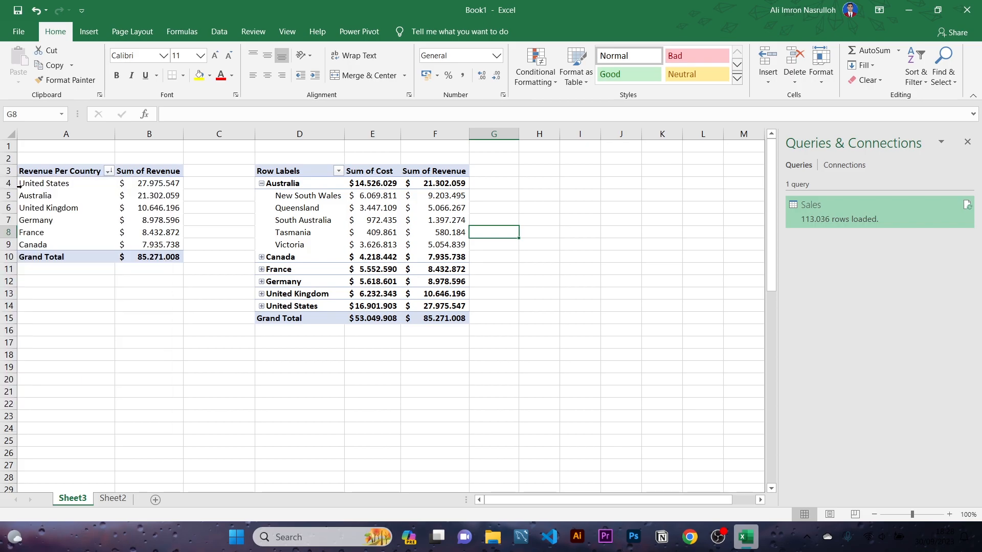
click(109, 172)
click(109, 173)
Sort the Revenue Per Country PivotTable by Sum of Revenue from smallest to largest
click(169, 187)
right_click(170, 190)
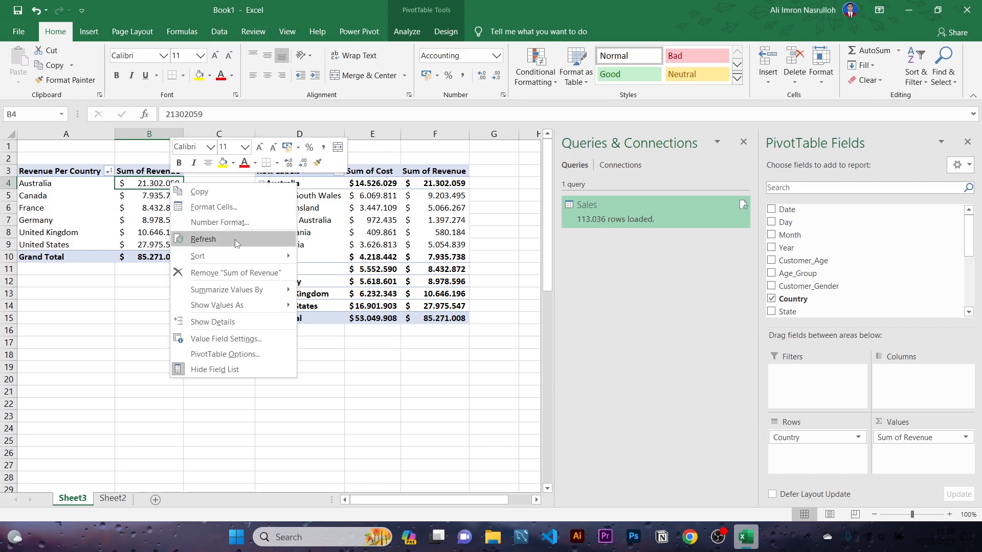
mouse_move(234, 256)
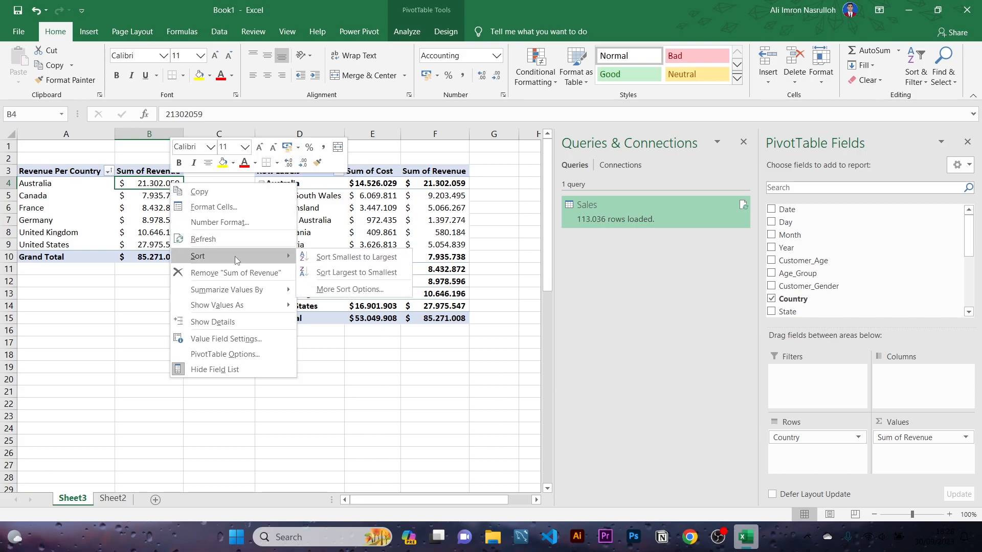
click(359, 260)
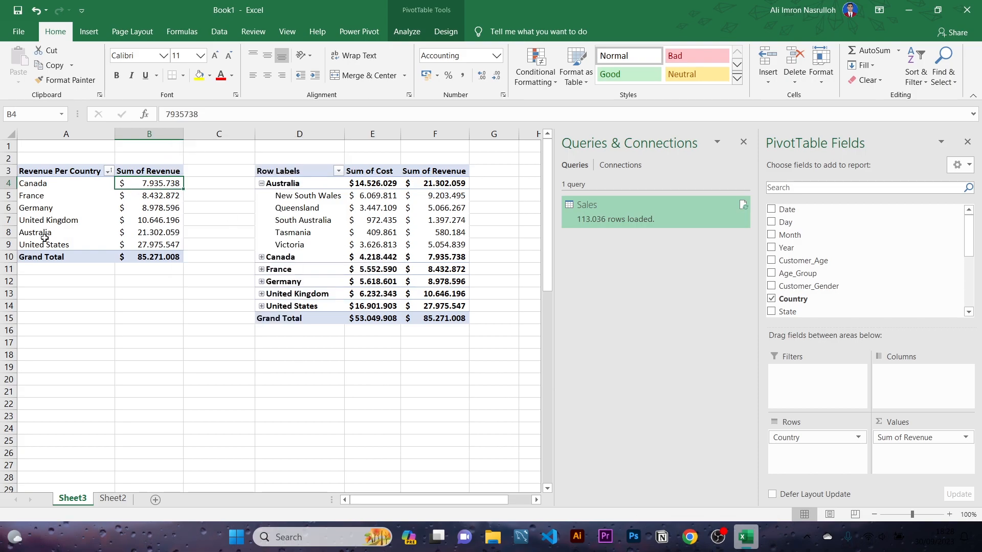
click(513, 240)
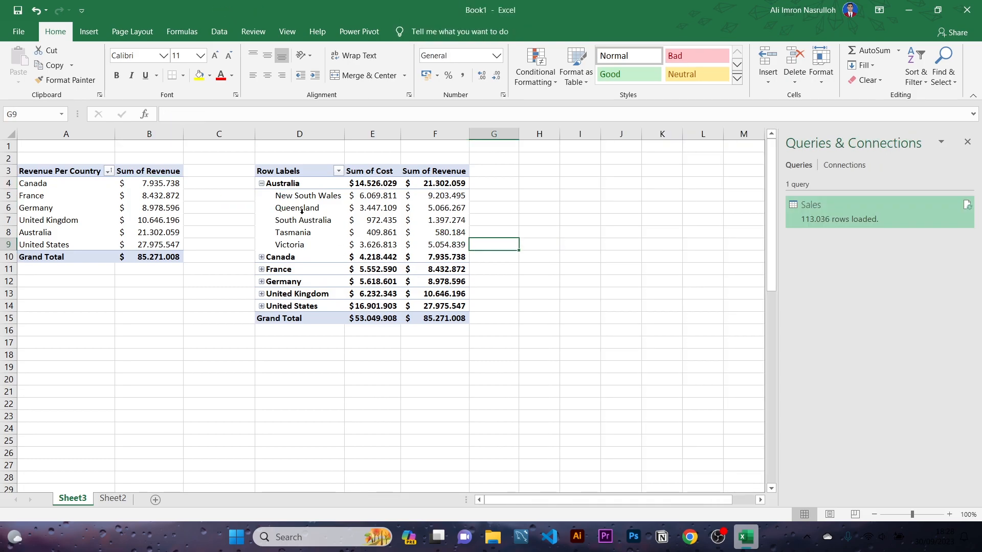
Collapse Australia's states in the second PivotTable and select the first revenue value in the Revenue Per Country PivotTable
click(261, 184)
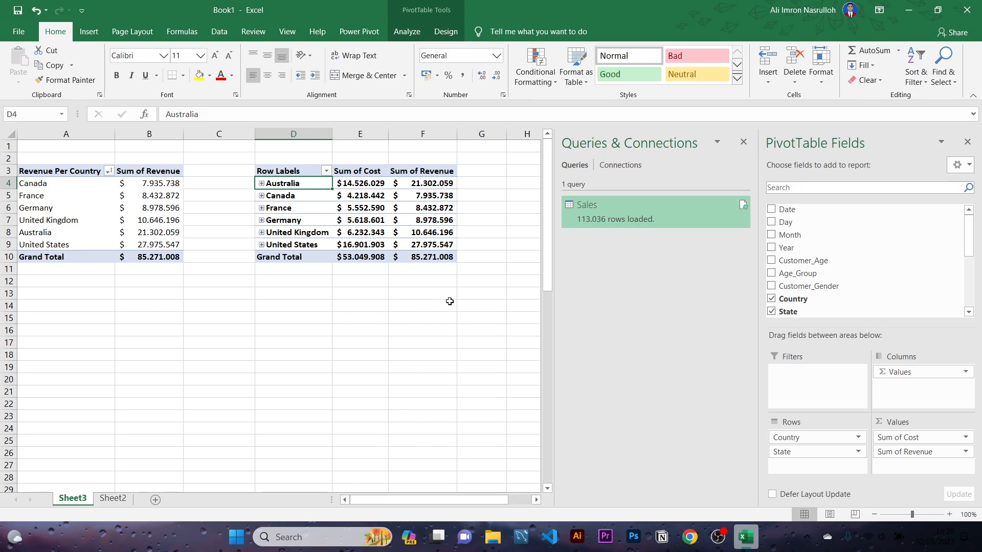
click(165, 172)
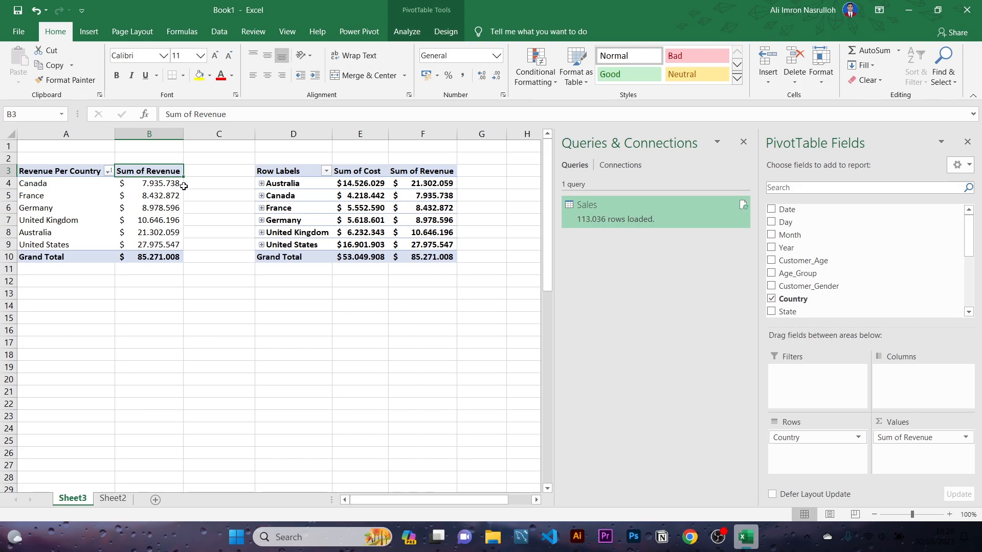
click(160, 182)
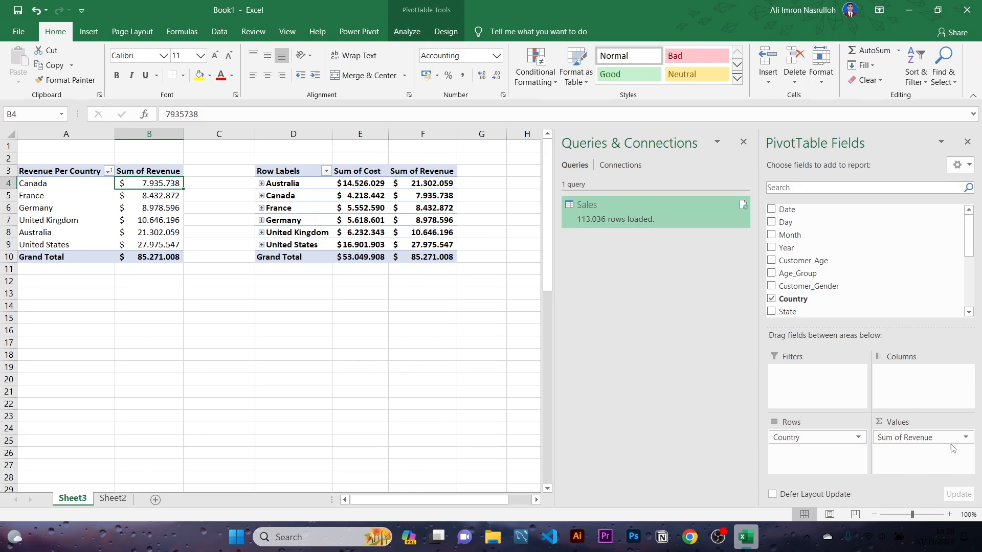
Show the Sum of Revenue values in the Revenue Per Country PivotTable as % of Grand Total
click(965, 438)
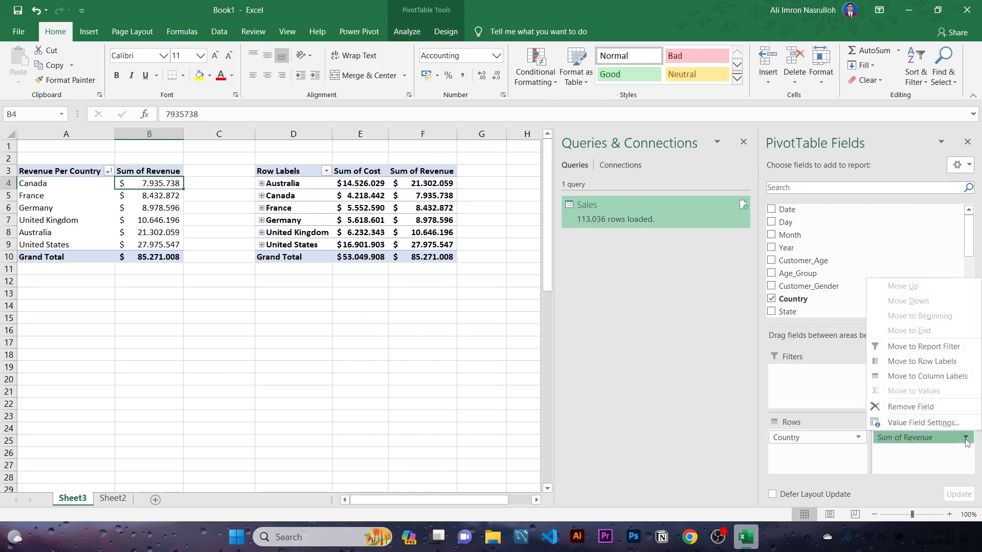
click(941, 423)
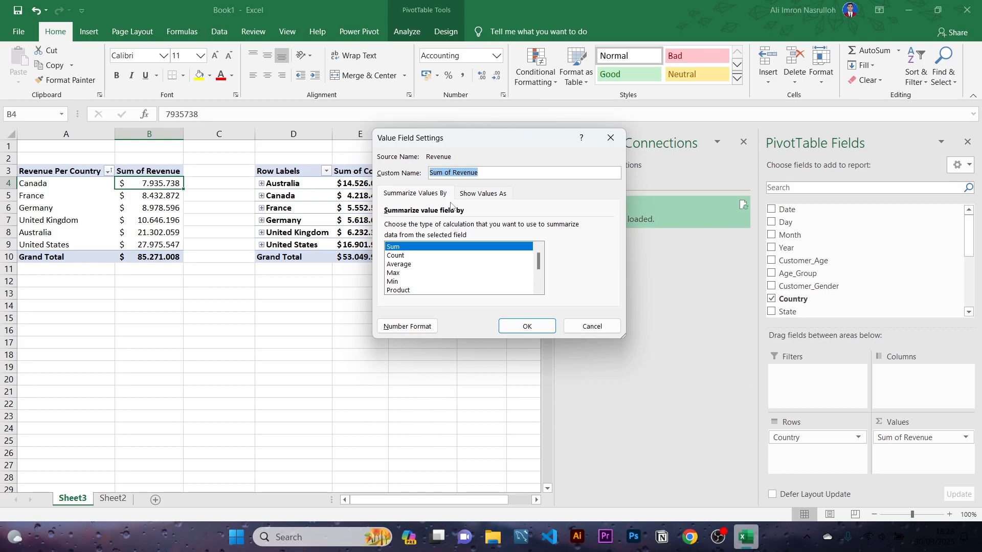
click(469, 197)
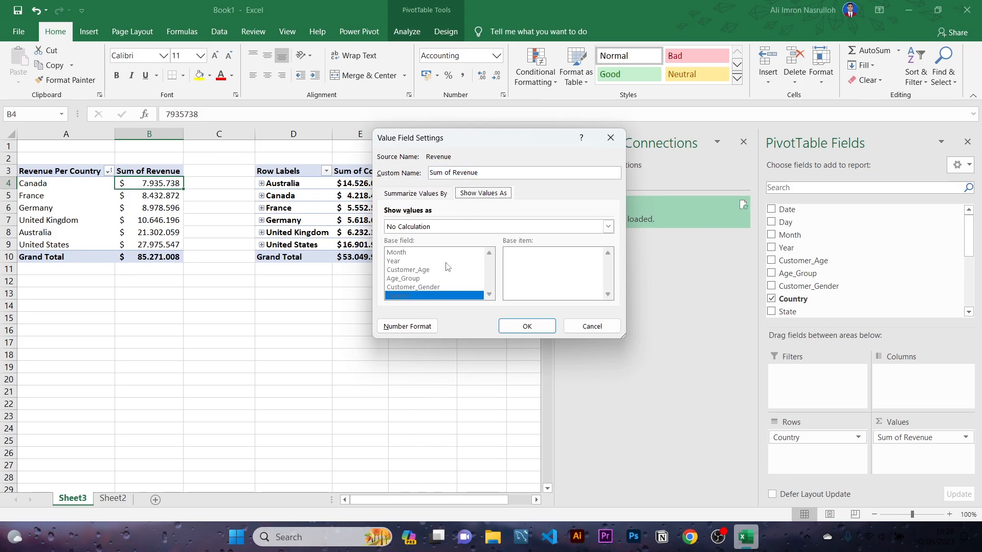
click(455, 229)
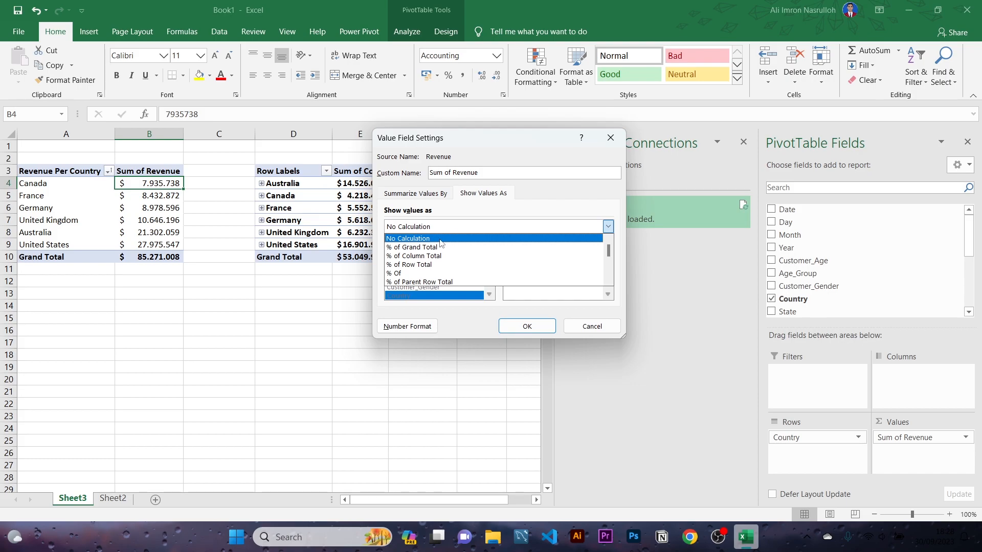
click(425, 248)
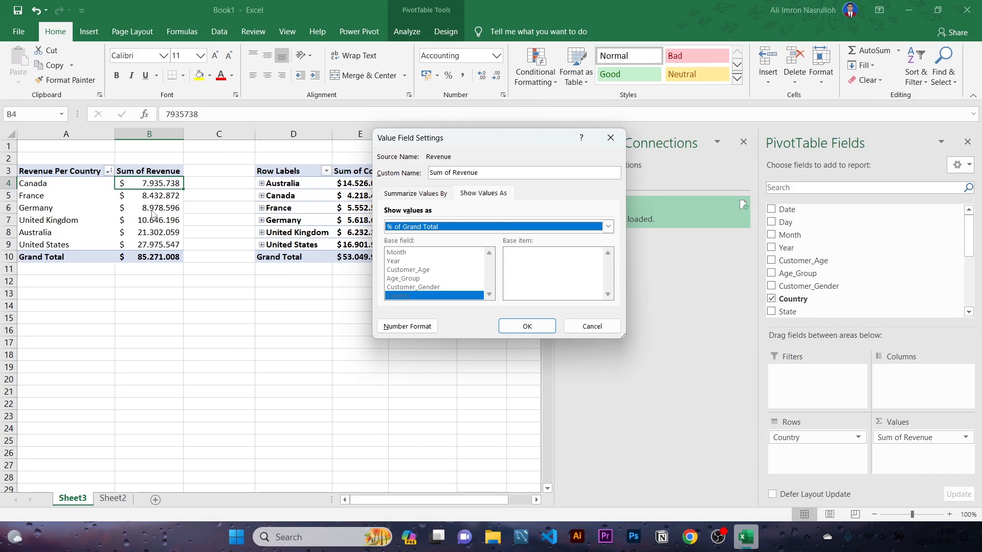
click(535, 331)
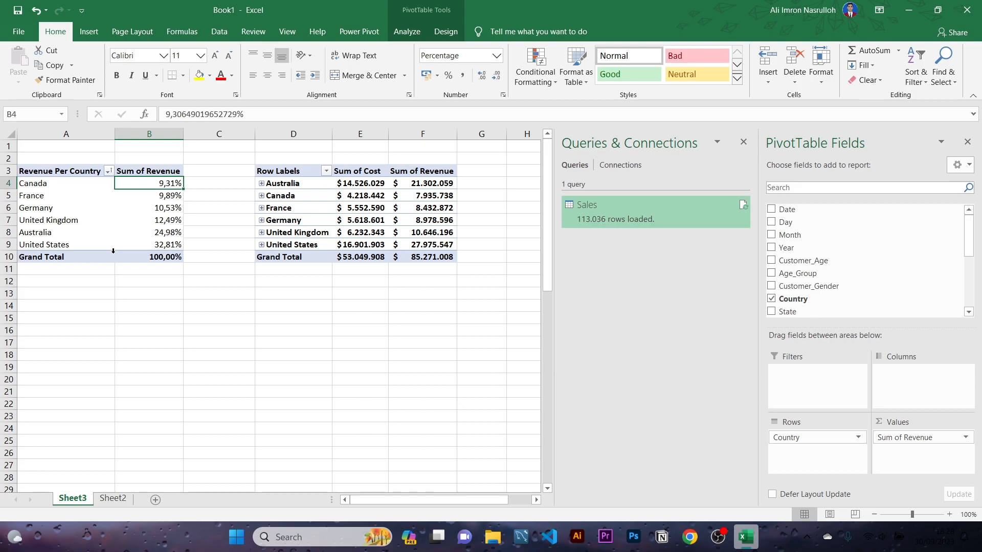
Sort the Revenue Per Country PivotTable by its revenue percentages from largest to smallest
click(161, 249)
click(180, 266)
click(170, 256)
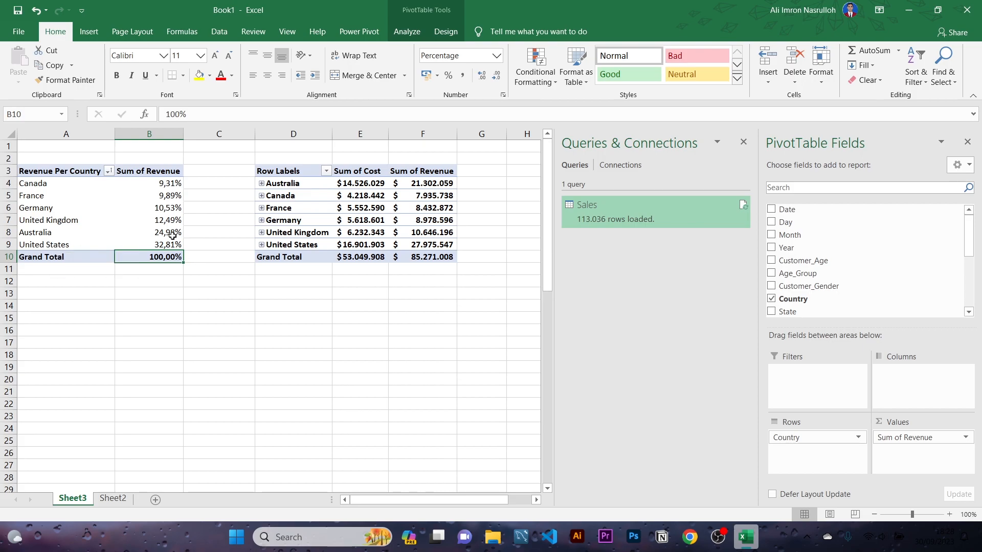
click(108, 171)
click(225, 260)
click(165, 204)
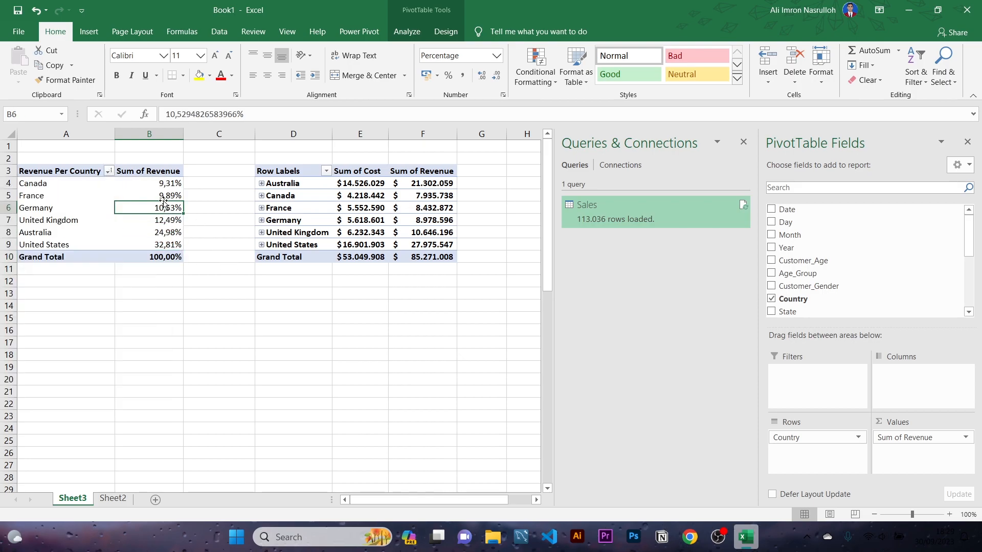
right_click(156, 206)
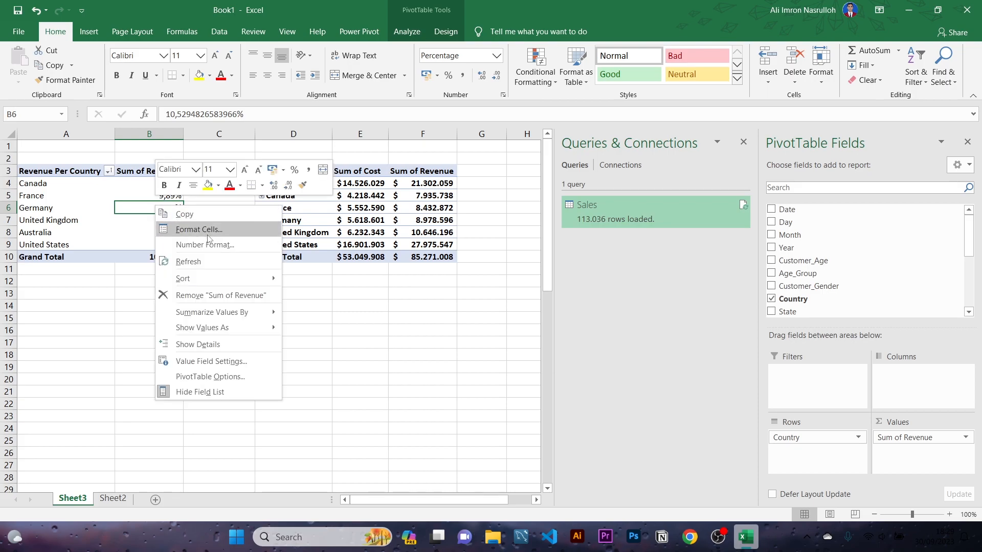
mouse_move(217, 276)
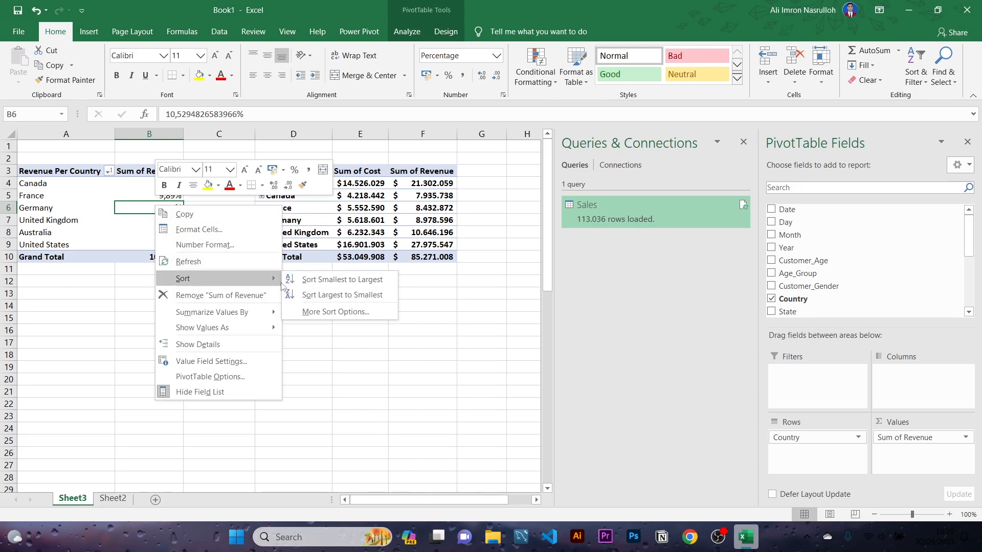
click(352, 295)
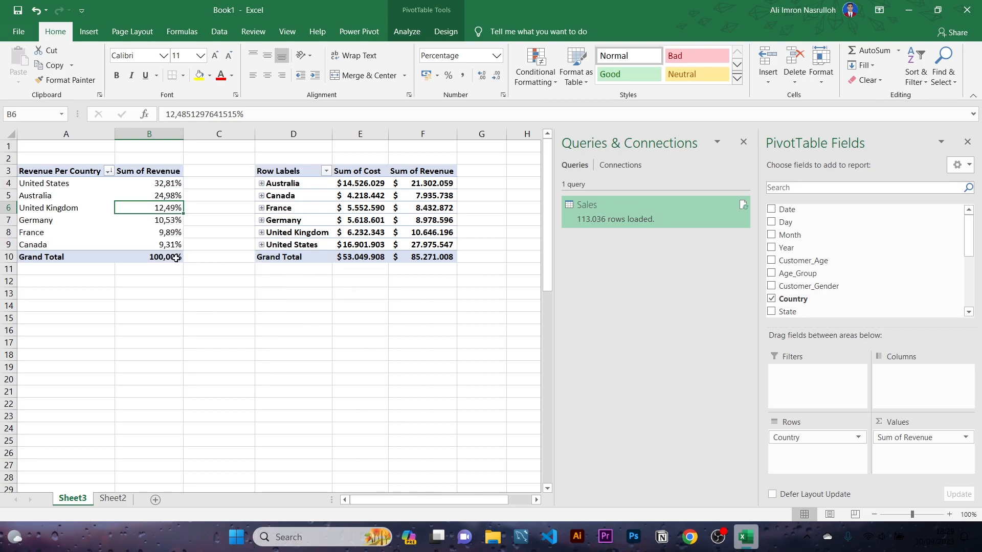
click(198, 254)
mouse_move(170, 184)
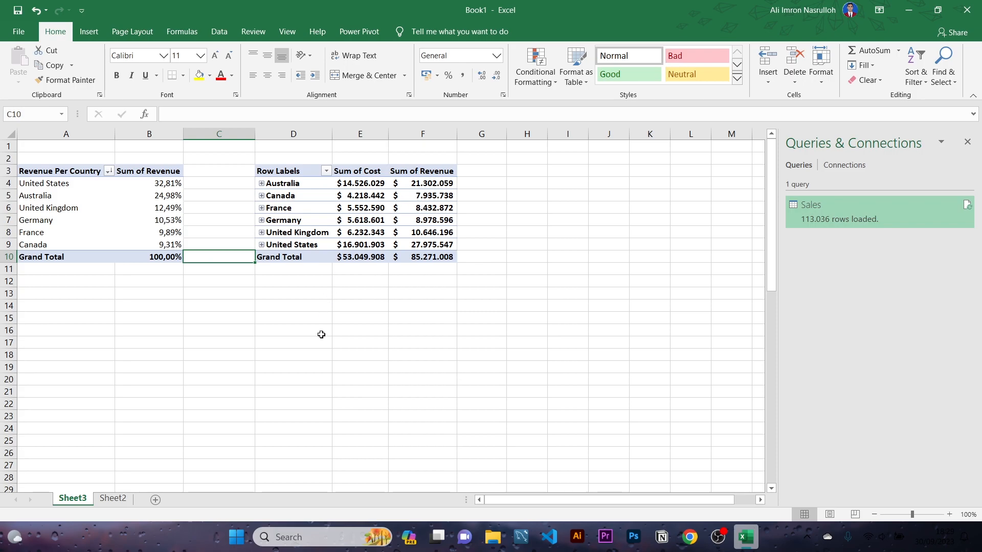
Create a third PivotTable from the Sales table on Sheet2, placing it at cell A16 of the existing worksheet Sheet3
click(115, 499)
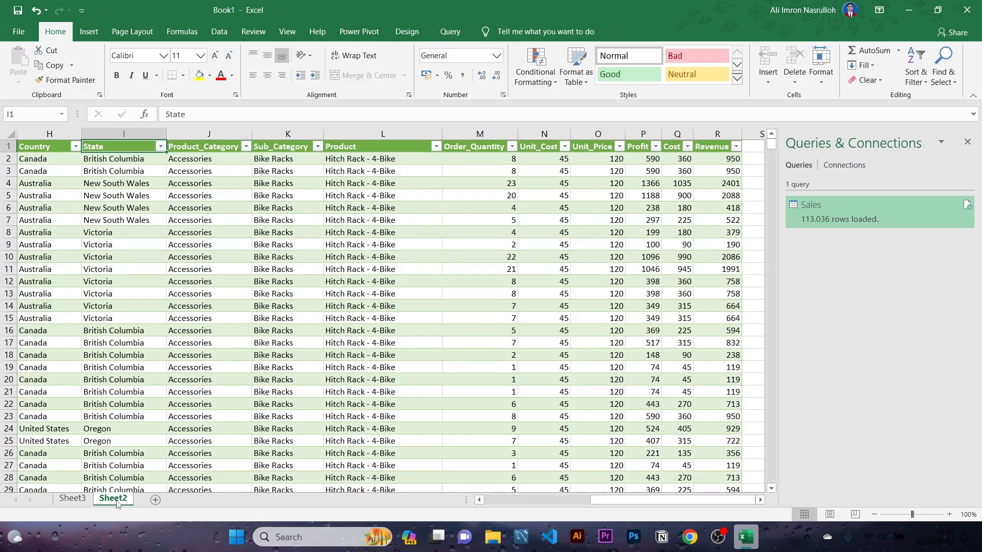
click(273, 292)
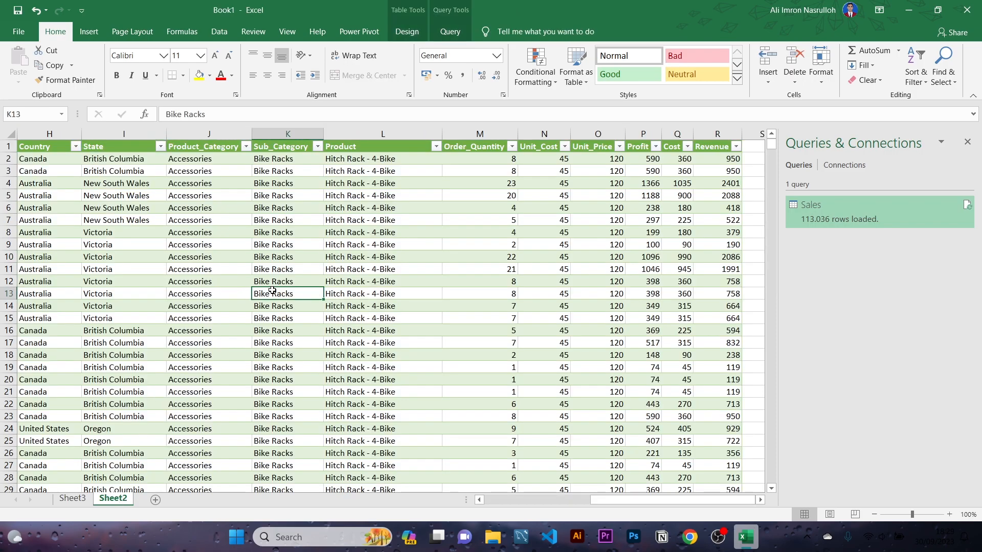
click(89, 31)
click(23, 69)
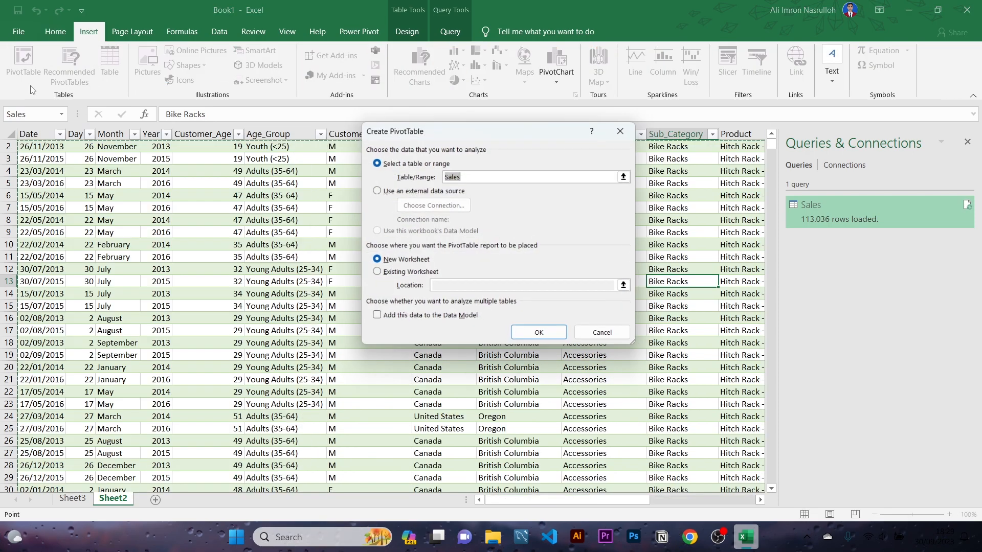
click(377, 272)
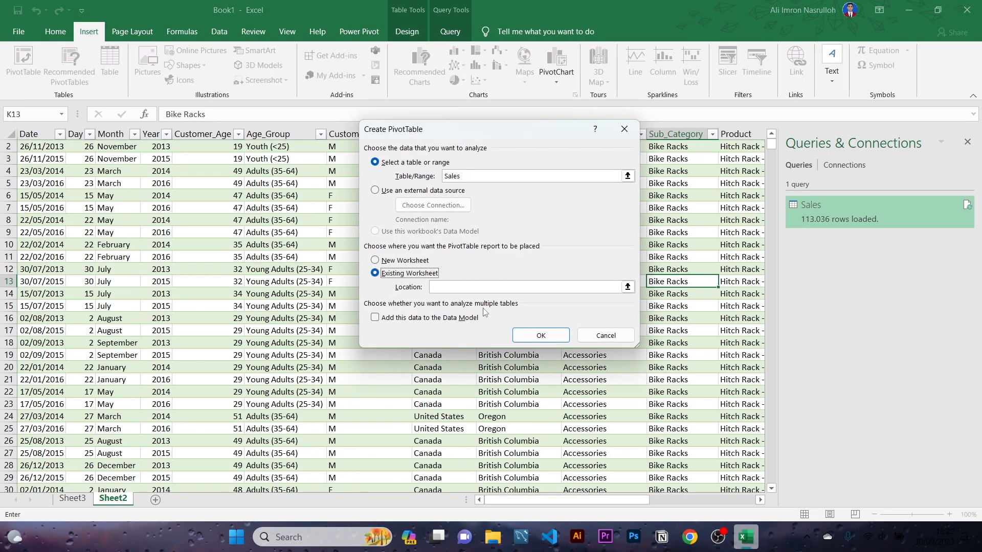
click(497, 288)
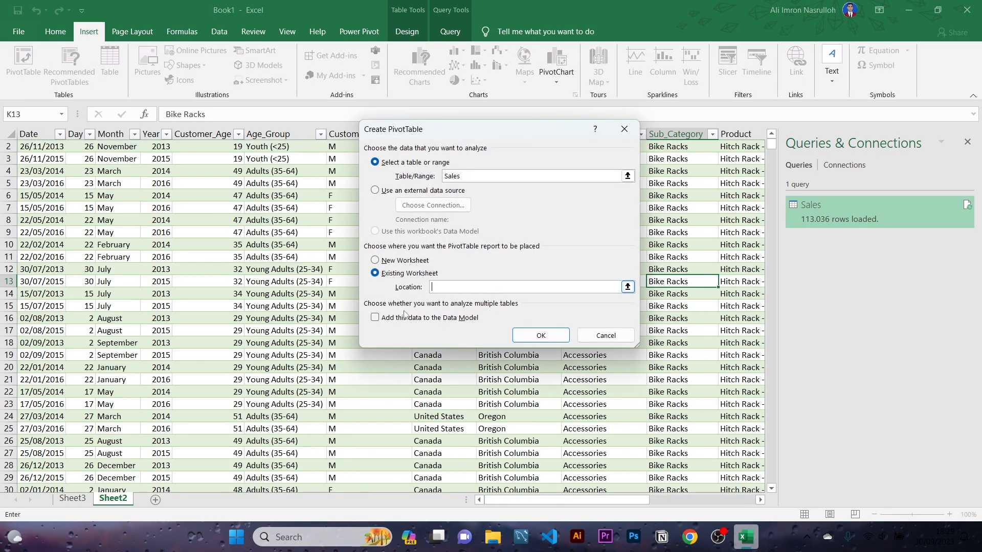
click(72, 498)
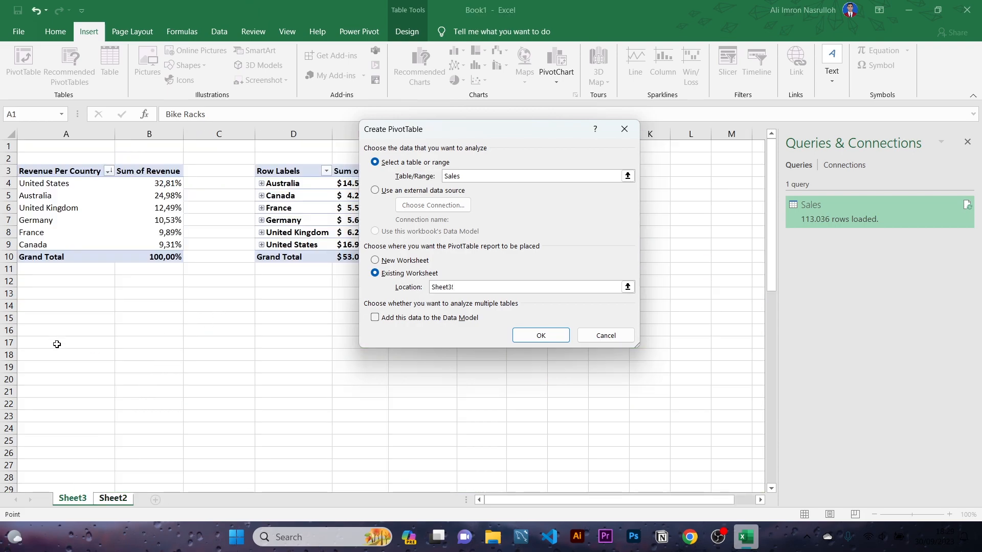
click(48, 331)
click(530, 341)
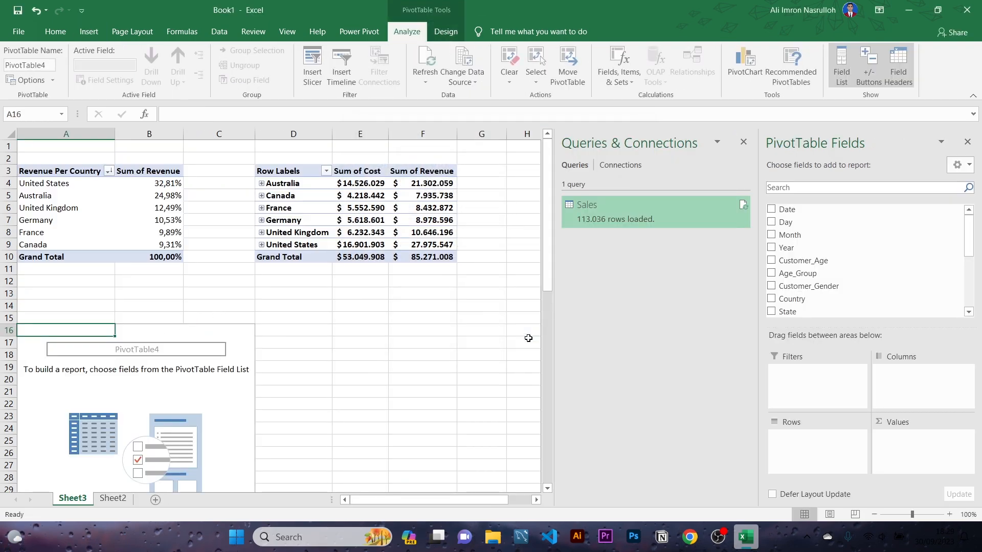
Add the Customer_Gender field to the rows of the new PivotTable
scroll(224, 336, down, 3)
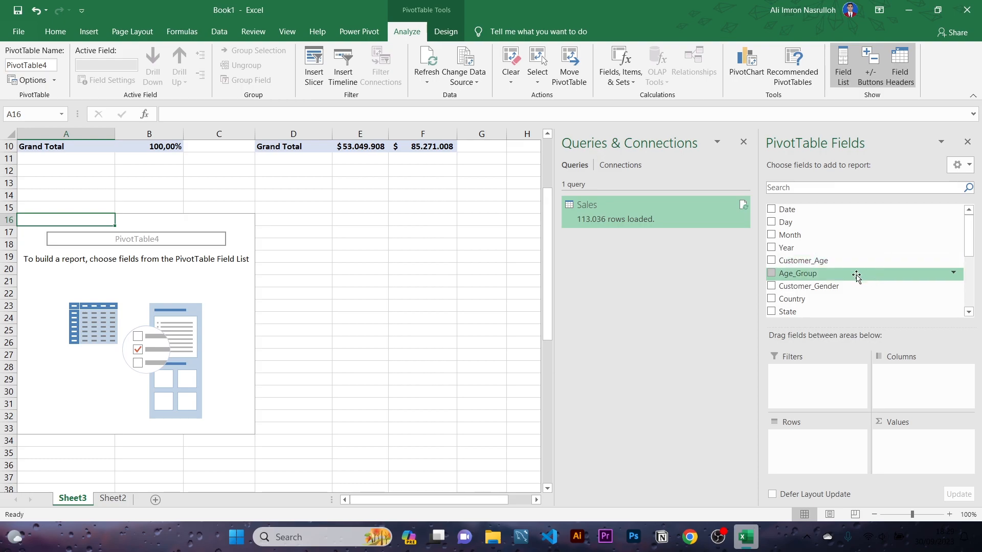
scroll(855, 276, down, 1)
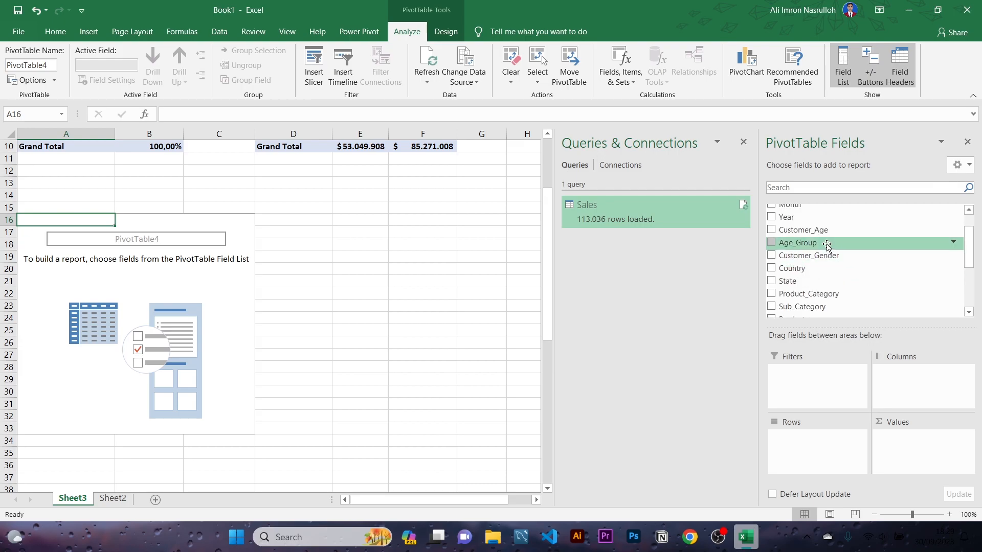
scroll(829, 260, up, 1)
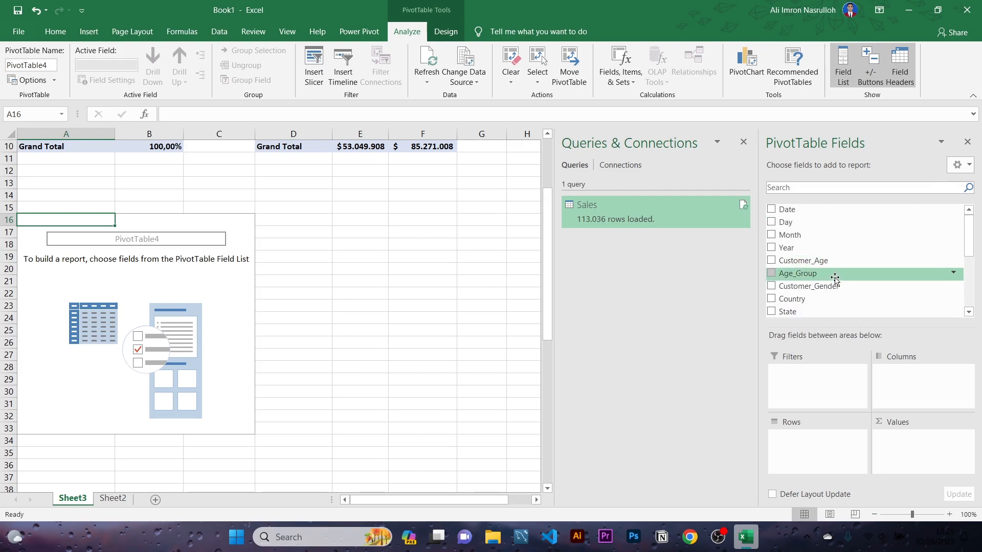
scroll(831, 281, down, 2)
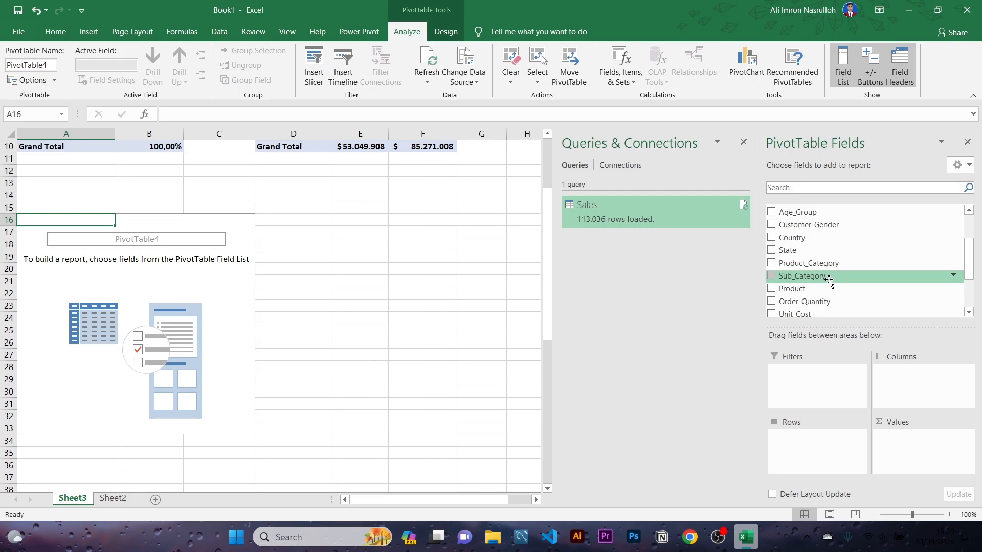
drag(825, 227, 819, 441)
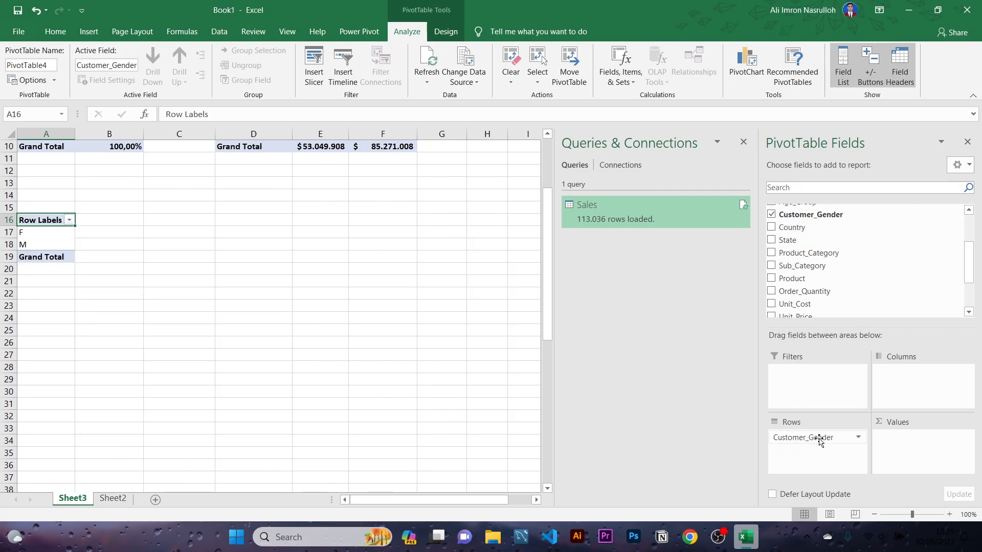
Replace Customer_Gender with Country as the new PivotTable's row field and add Revenue as a summed value
mouse_move(821, 442)
mouse_down()
mouse_move(821, 283)
mouse_move(840, 432)
mouse_move(826, 444)
mouse_up()
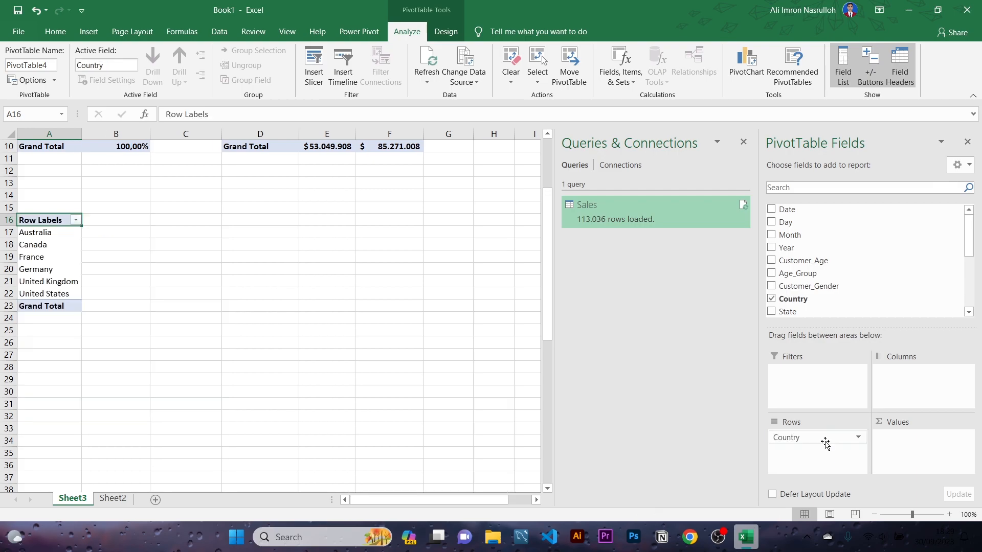
scroll(832, 278, down, 1)
scroll(825, 300, down, 3)
drag(794, 292, 907, 449)
scroll(816, 281, up, 1)
scroll(816, 280, up, 3)
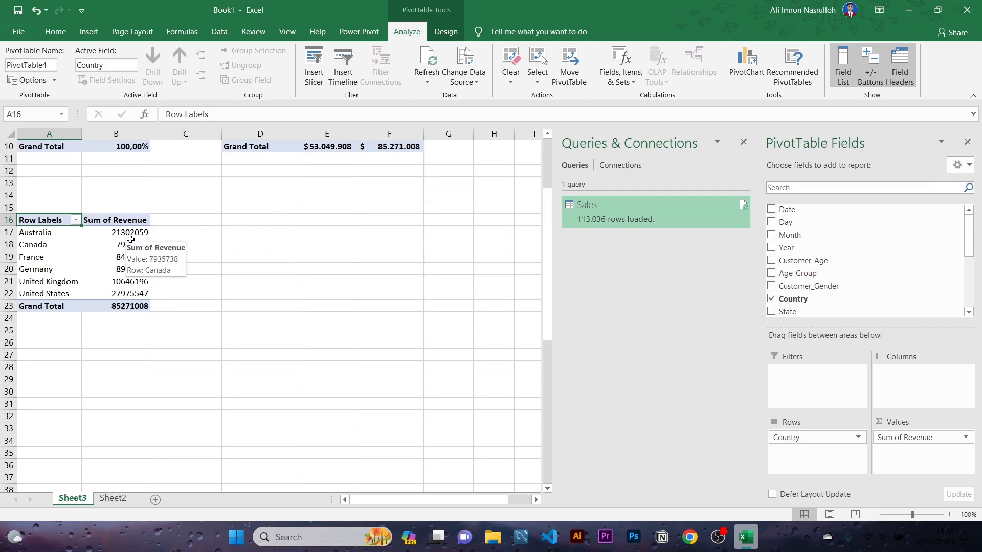
Add the Customer_Gender field as a report filter of the third PivotTable
scroll(846, 285, down, 2)
scroll(847, 286, down, 2)
scroll(847, 284, up, 4)
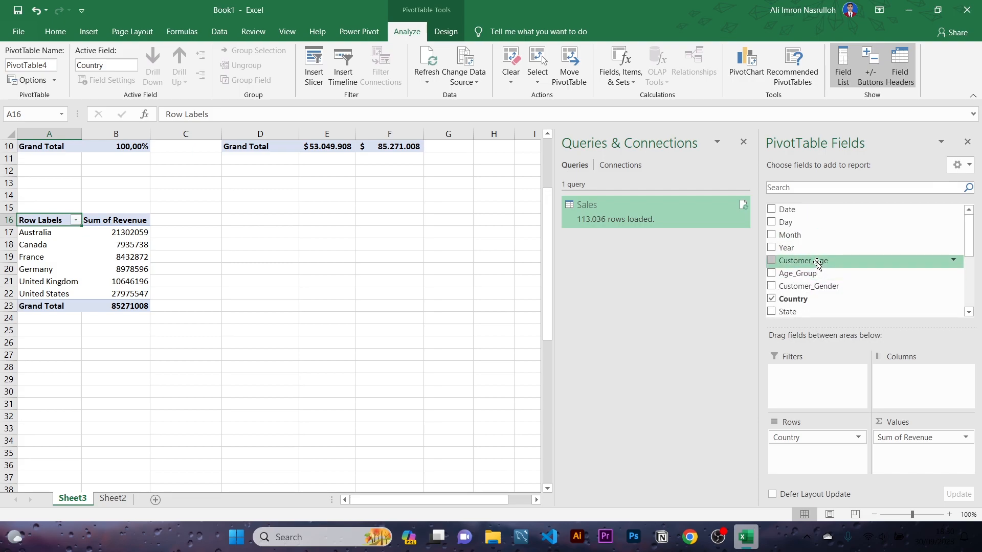
drag(819, 287, 813, 373)
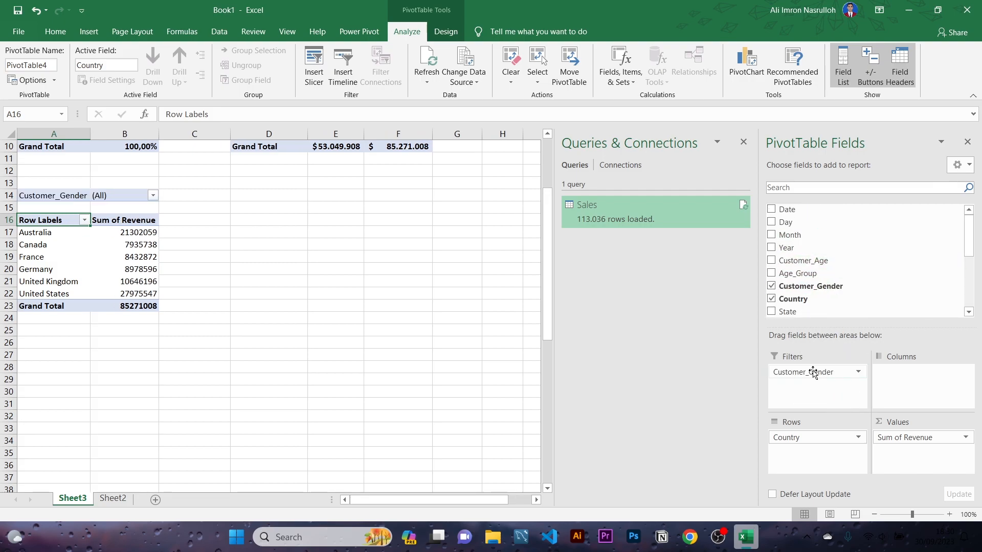
Format the third PivotTable's revenue values in B17:B23 as $ English (United States) accounting with no decimal places
drag(130, 233, 139, 306)
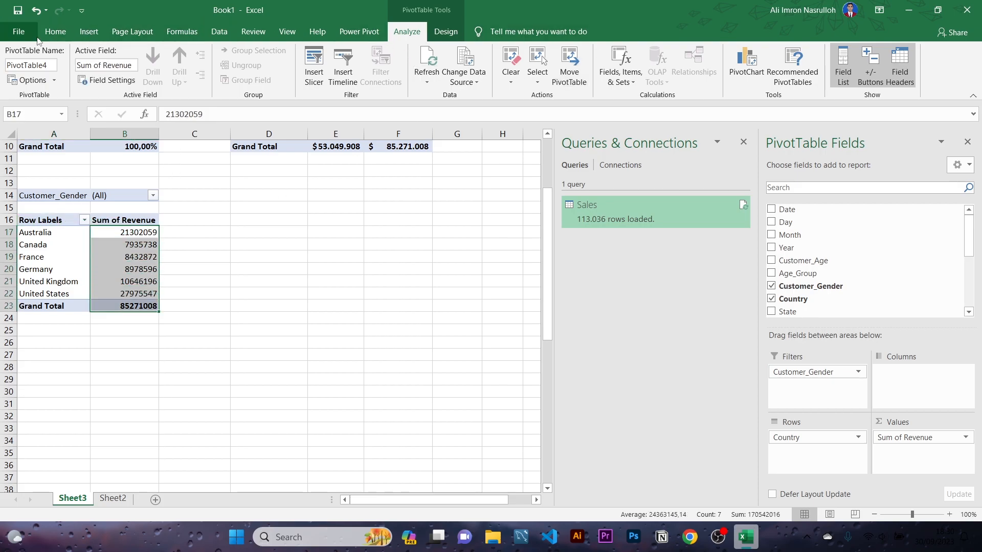
click(18, 32)
click(19, 36)
click(56, 32)
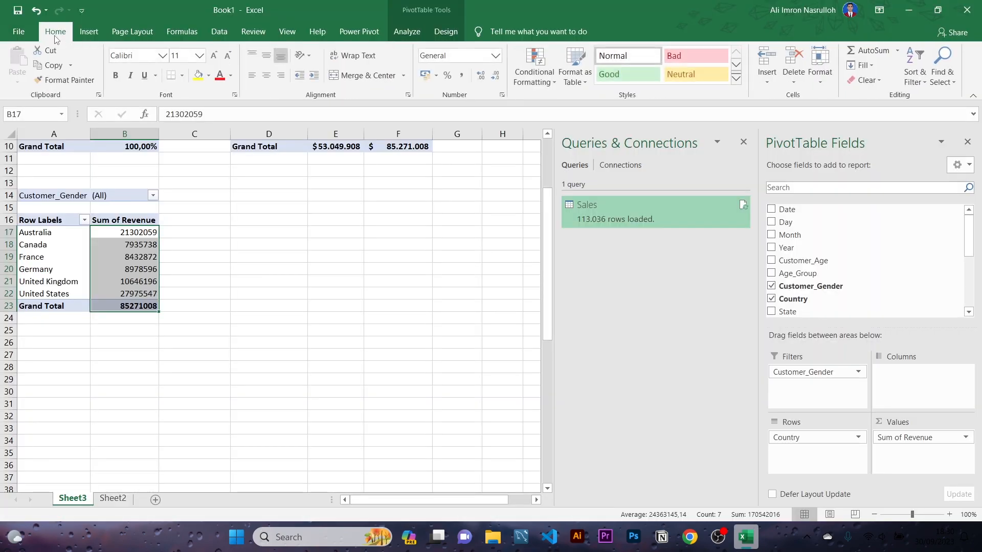
click(496, 55)
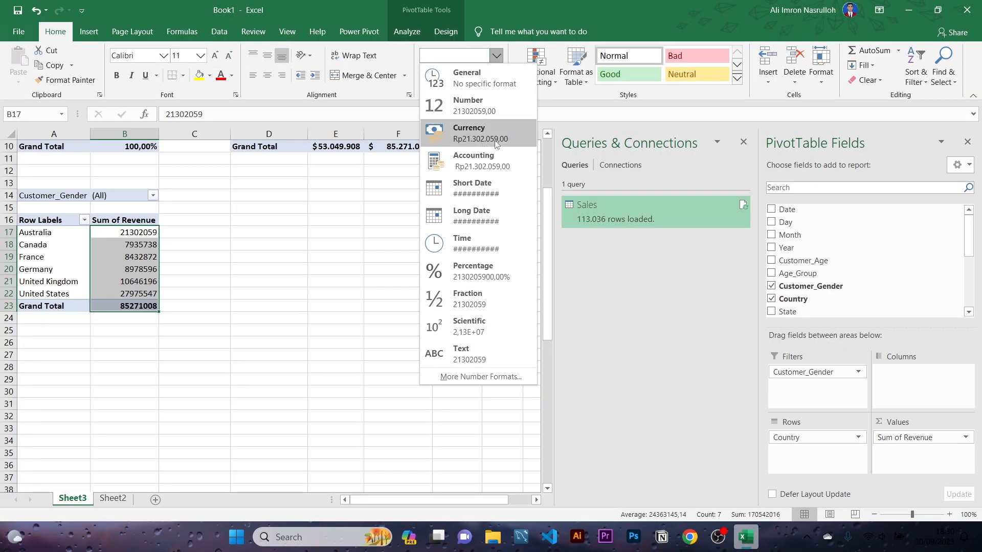
click(443, 132)
click(437, 75)
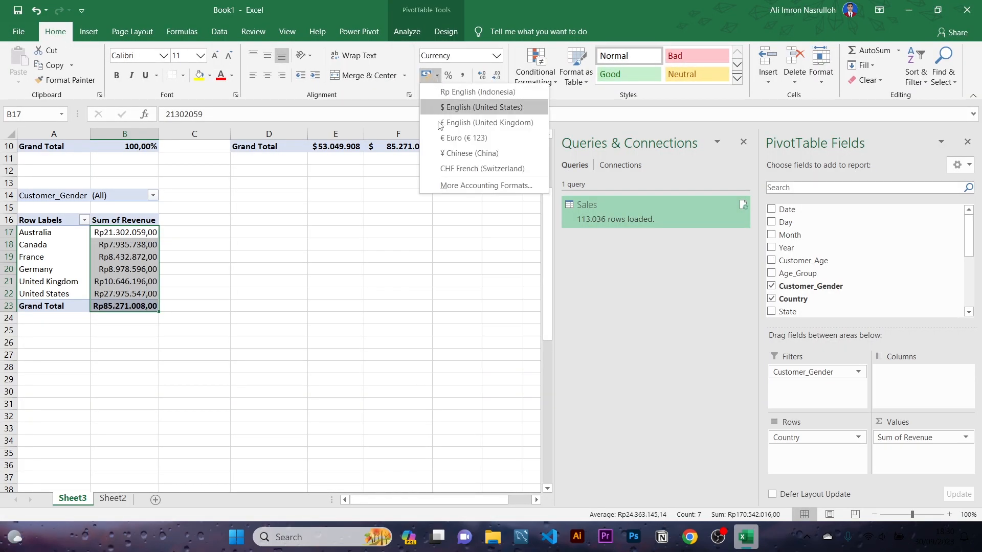
click(465, 108)
click(498, 75)
click(497, 75)
click(297, 269)
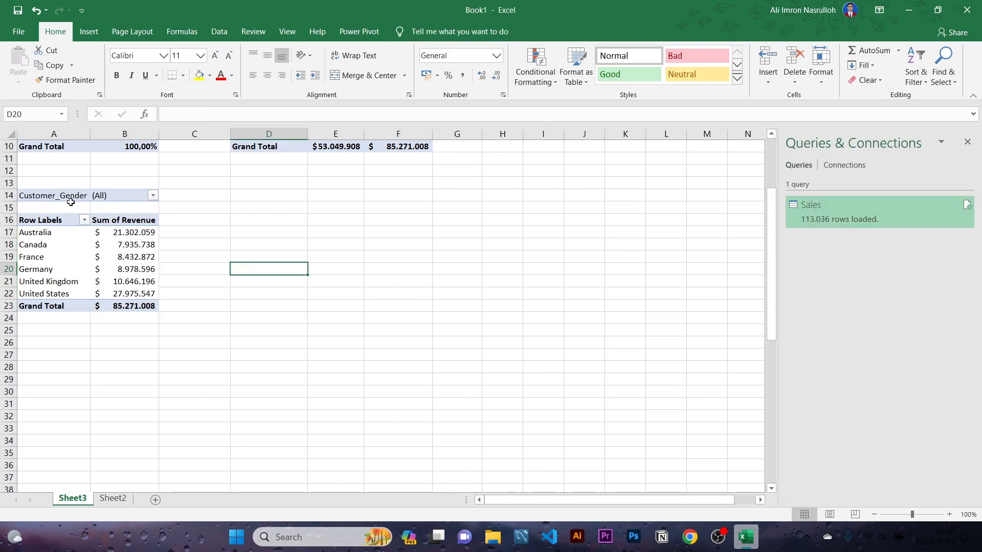
Filter the third PivotTable's Customer_Gender report filter to show only F
click(70, 202)
click(46, 239)
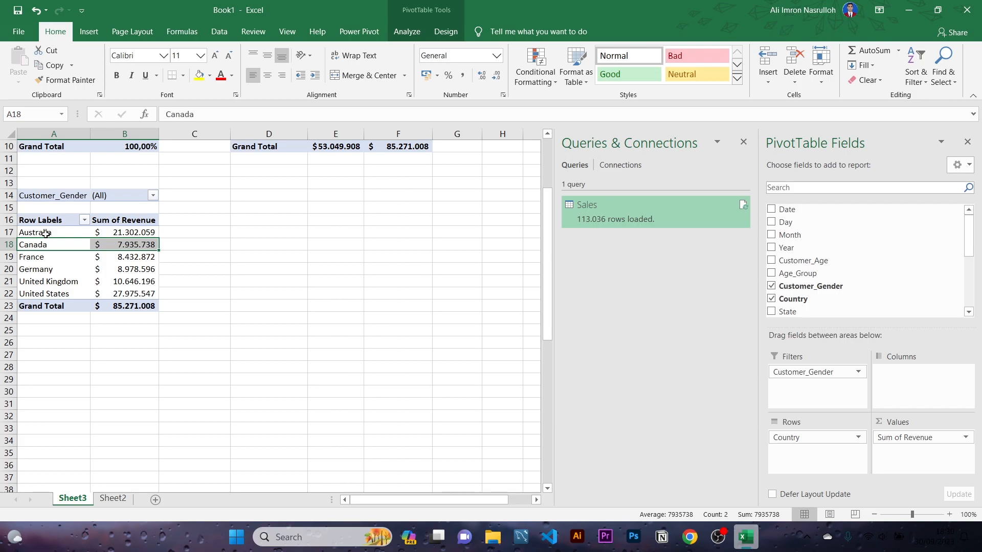
click(153, 195)
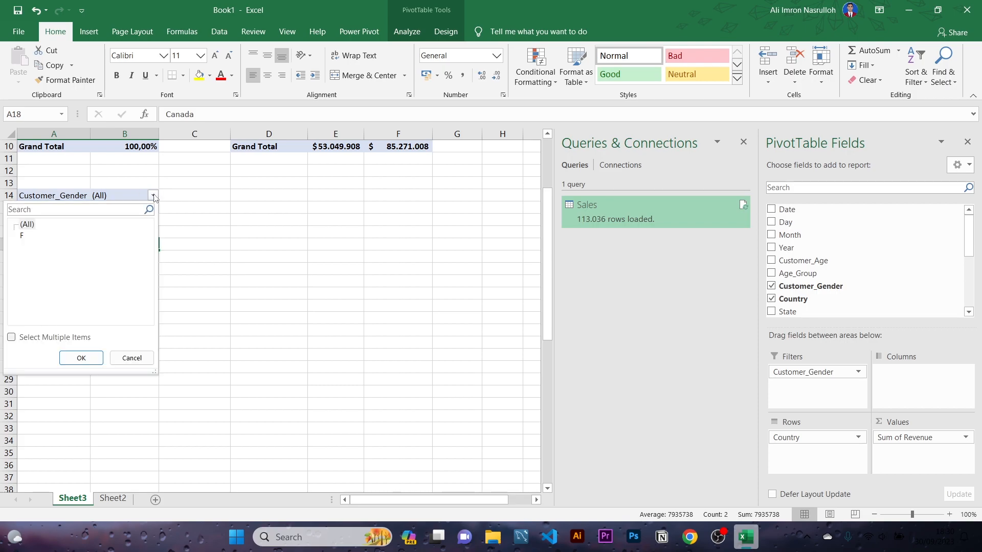
click(22, 235)
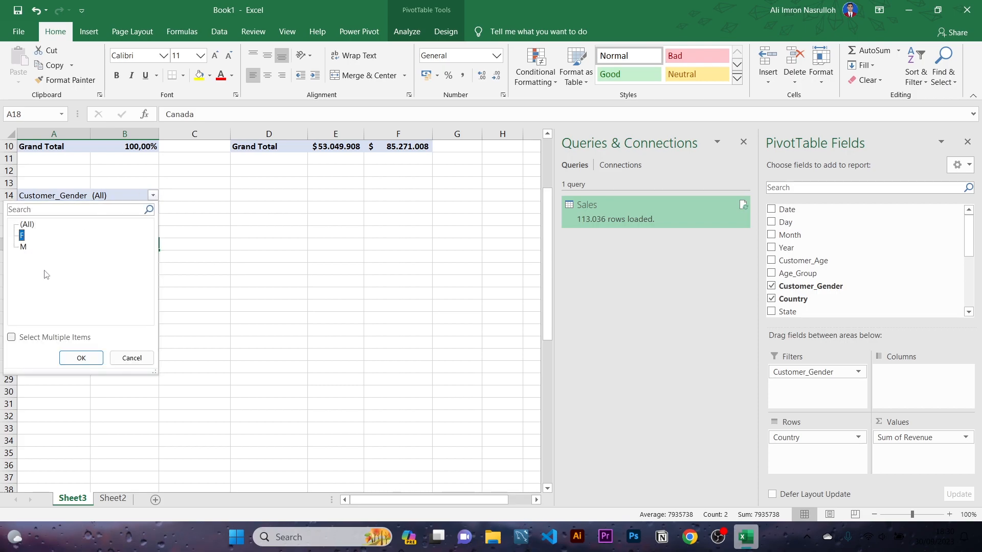
click(81, 358)
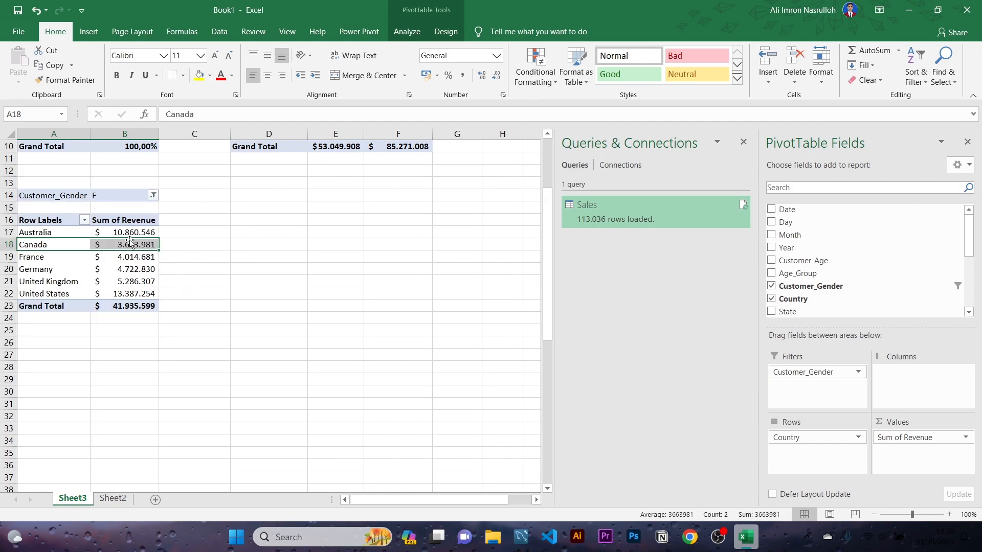
Switch the third PivotTable's Customer_Gender filter to M
click(153, 195)
click(23, 246)
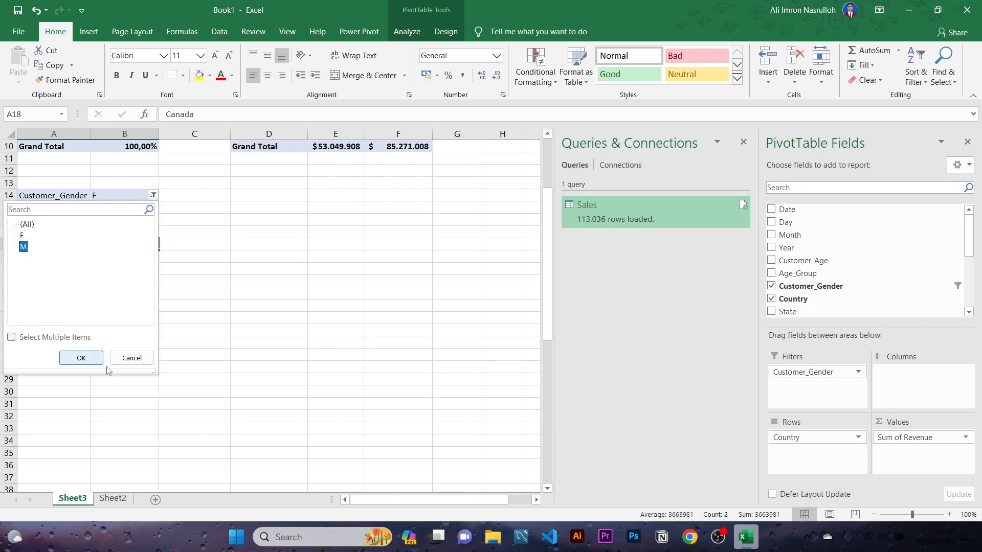
click(82, 358)
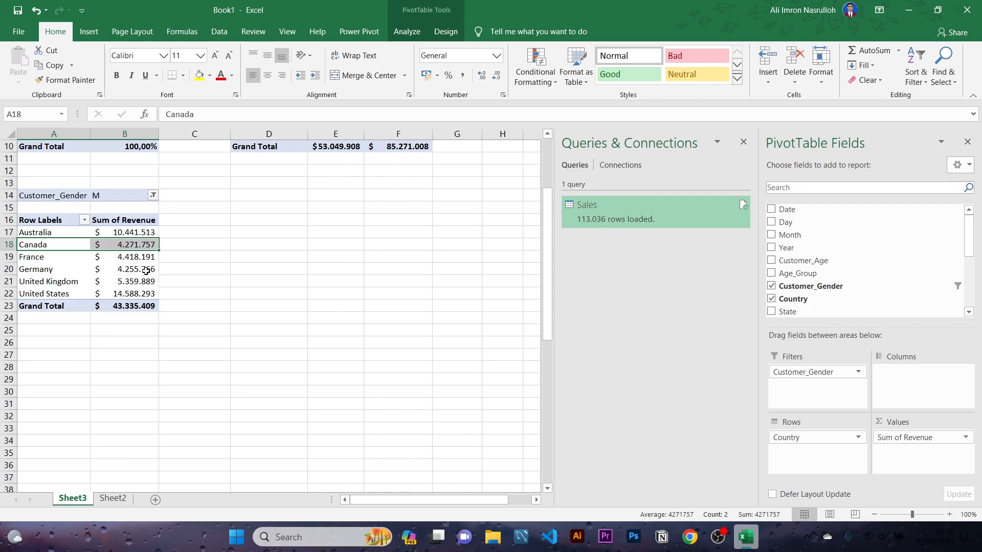
click(205, 243)
Enable multiple-item selection in the Customer_Gender filter and keep only F selected
click(153, 195)
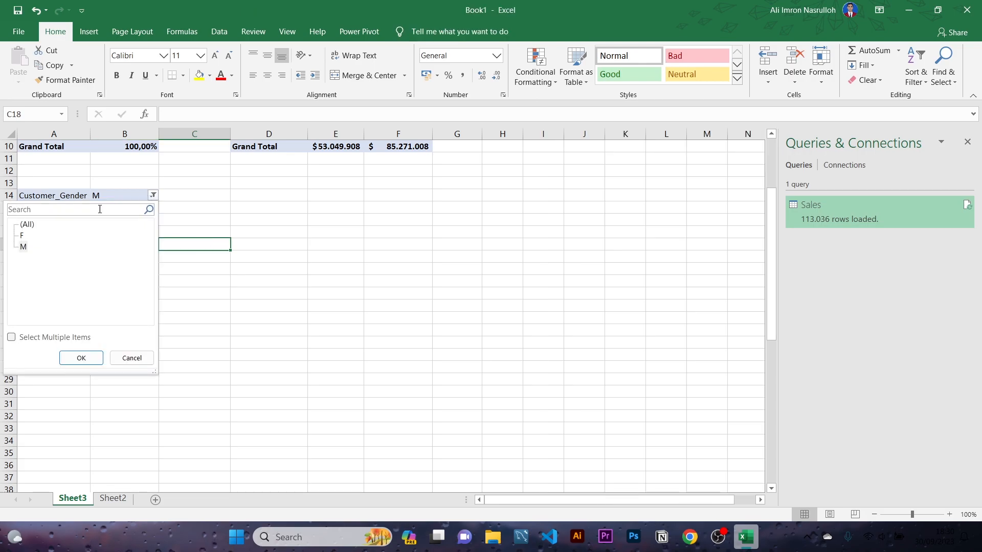
click(11, 337)
click(23, 247)
click(22, 235)
click(81, 358)
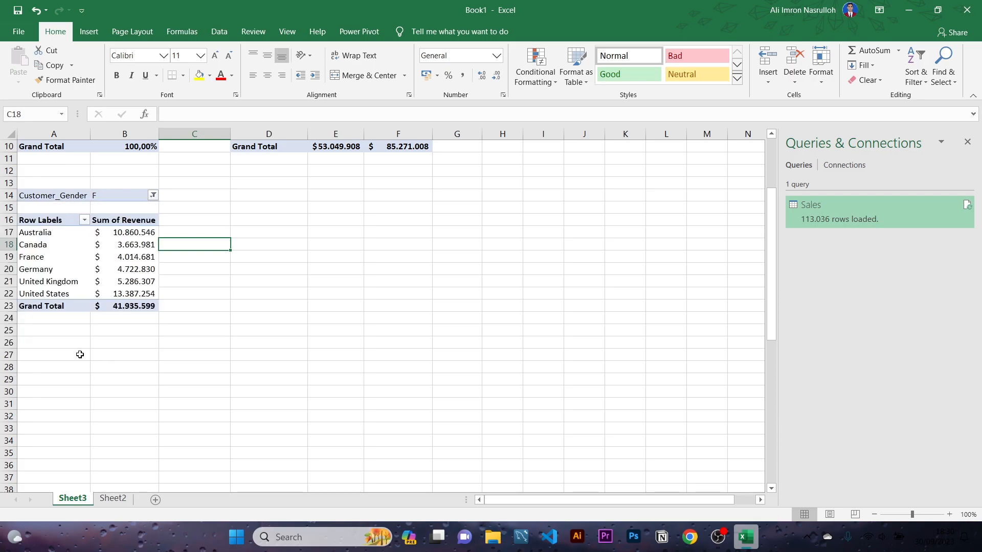
Change the multiple-item Customer_Gender filter to include M and exclude F
click(153, 195)
click(30, 247)
click(22, 235)
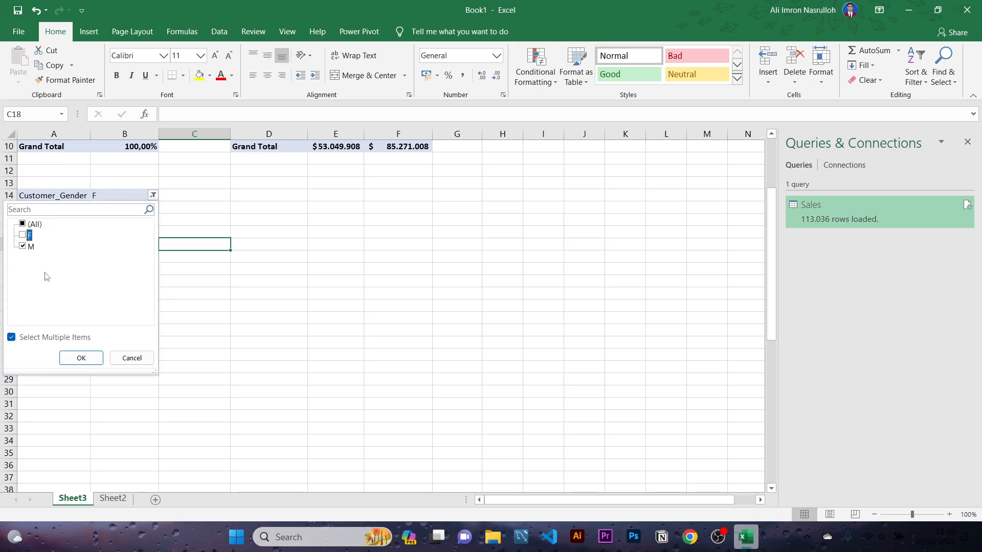
click(79, 357)
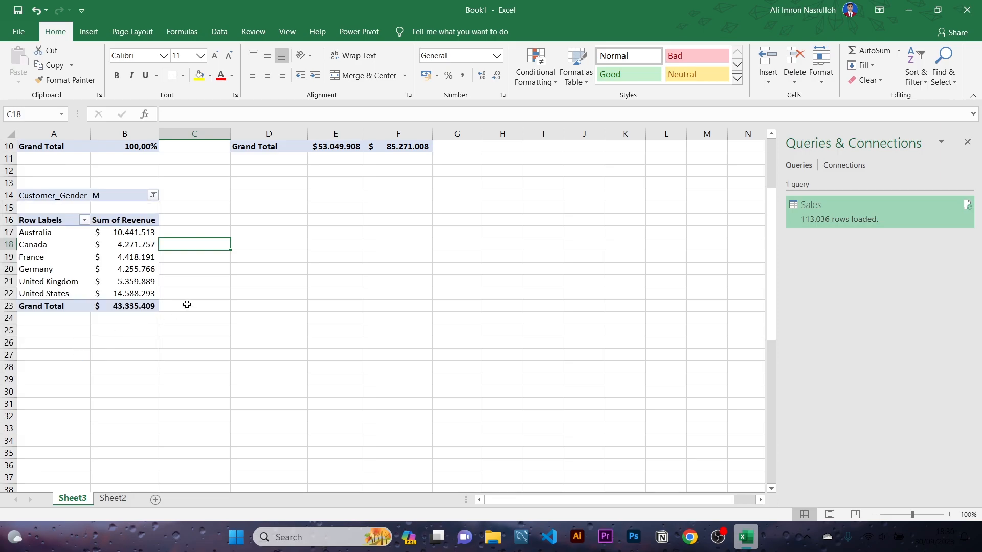
Reset the third PivotTable's Customer_Gender filter to include all items
scroll(180, 267, up, 2)
click(153, 270)
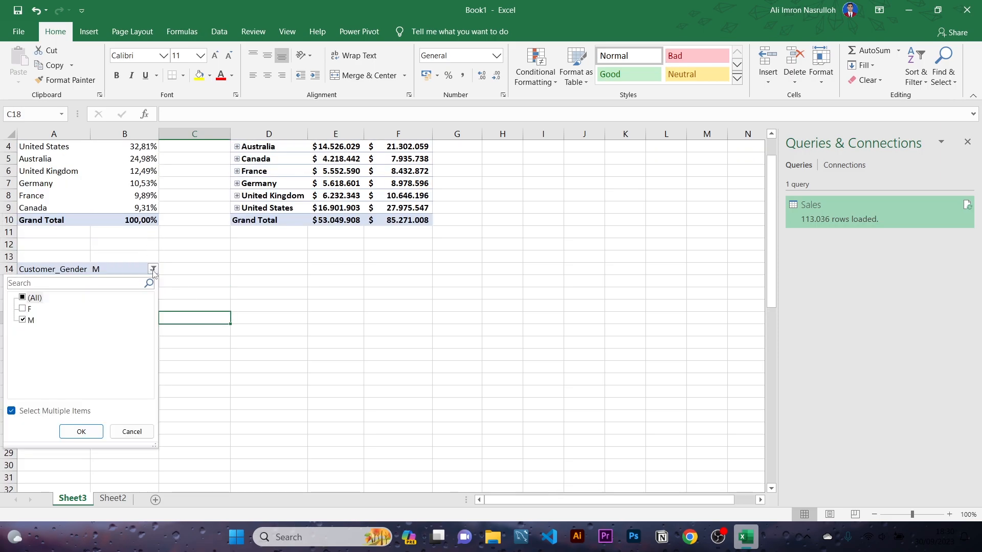
click(23, 299)
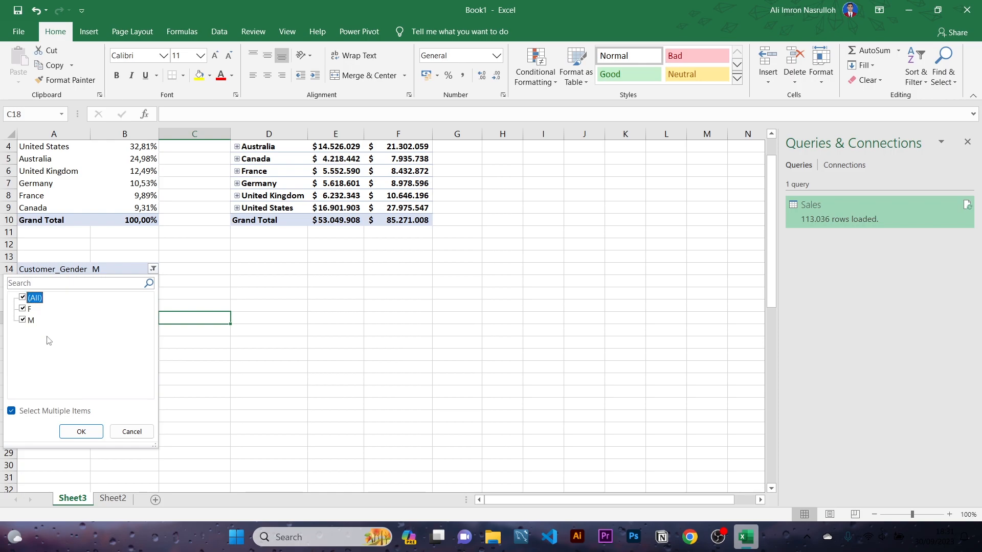
click(81, 432)
scroll(144, 352, up, 1)
Add the Profit and Cost fields as summed values after Revenue in the third PivotTable
click(144, 352)
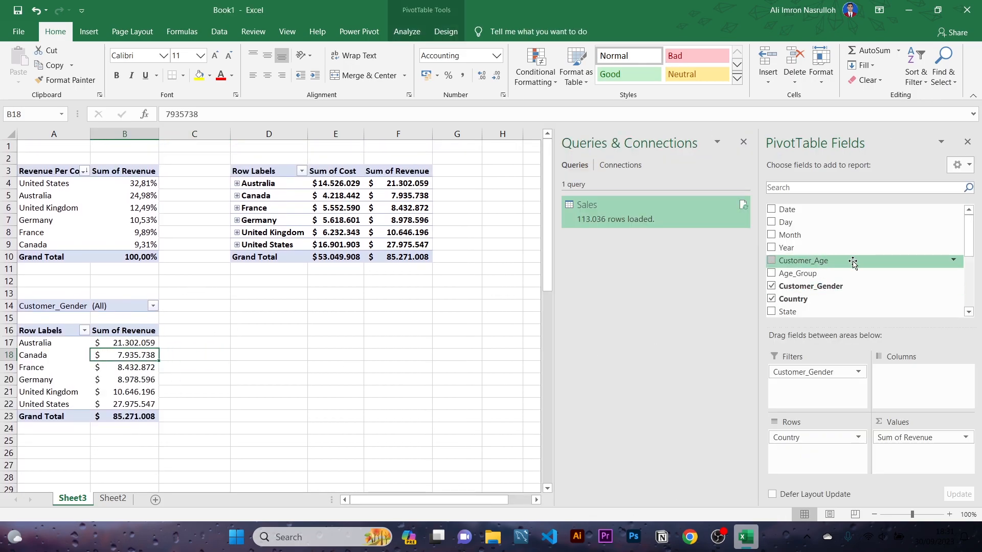
scroll(852, 262, down, 4)
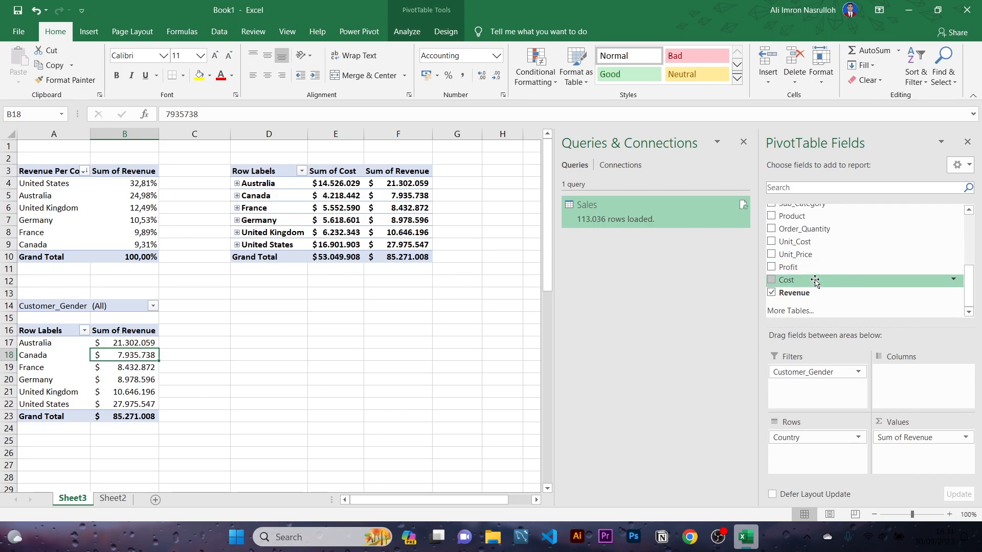
drag(798, 267, 923, 458)
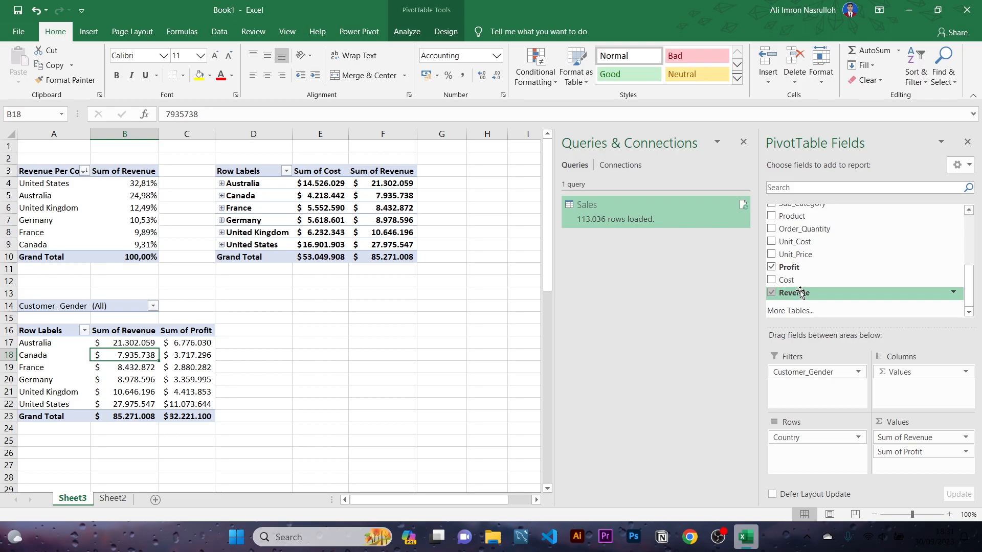
drag(799, 283, 934, 470)
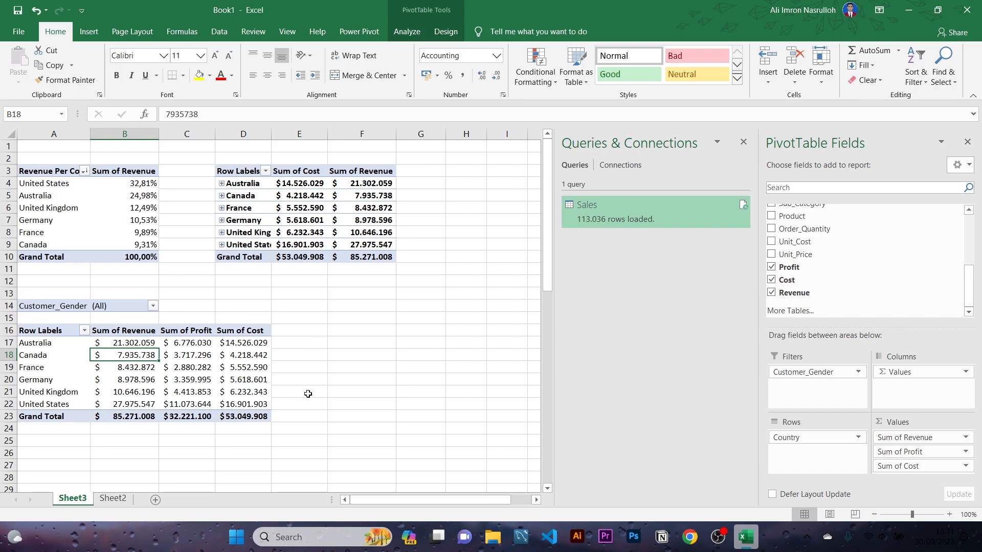
click(133, 345)
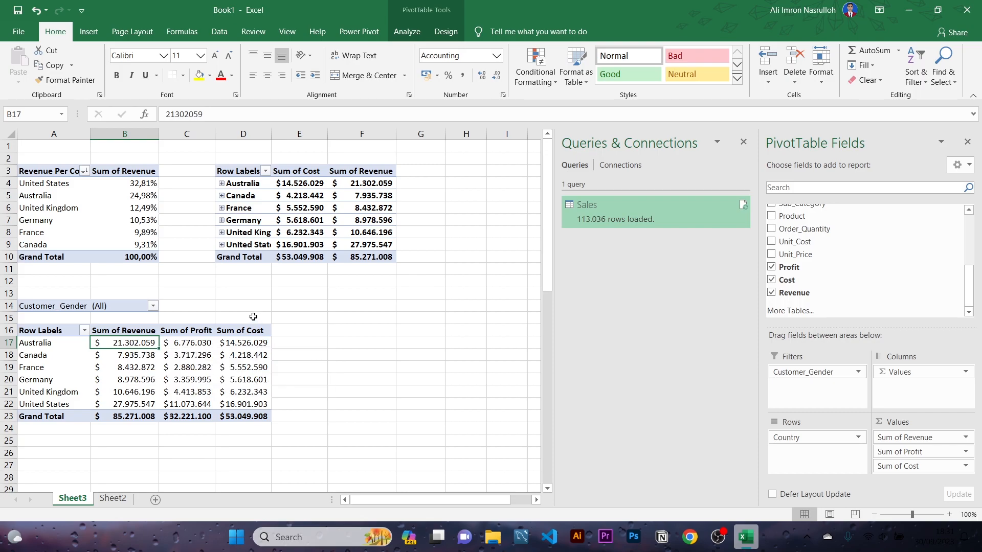
scroll(314, 312, down, 2)
scroll(318, 306, up, 2)
click(369, 340)
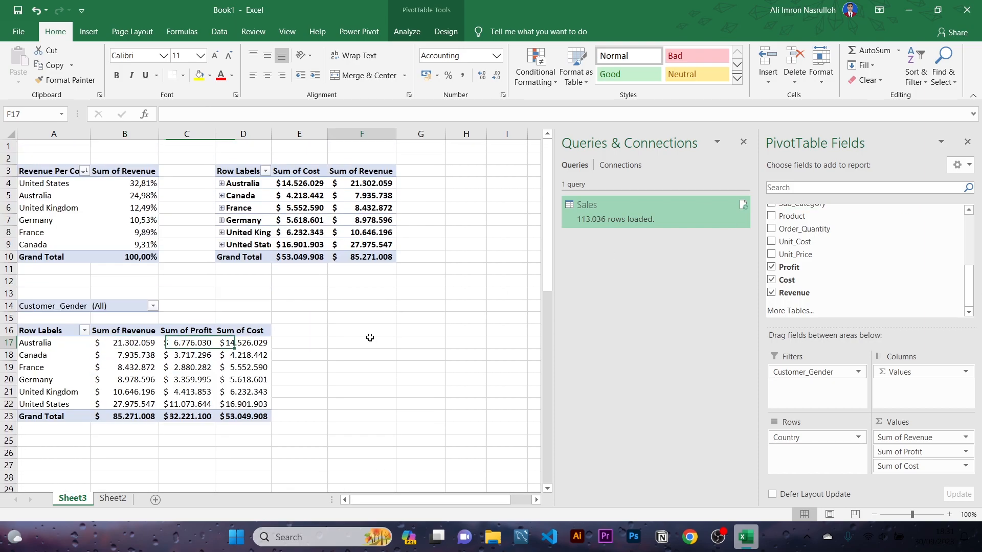
Look through the rows of the Sales source table on Sheet2 and return to the PivotTables on Sheet3
click(113, 498)
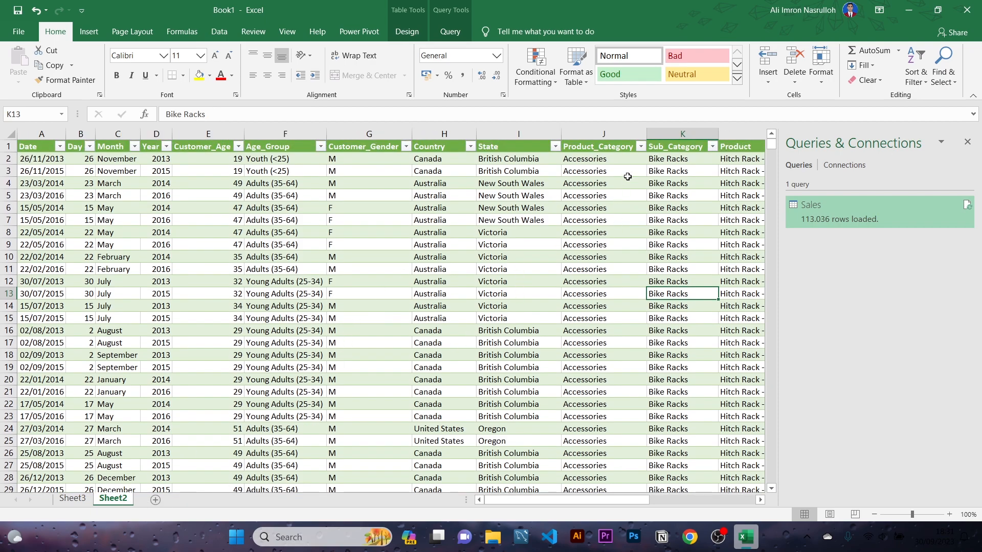
scroll(622, 245, down, 20)
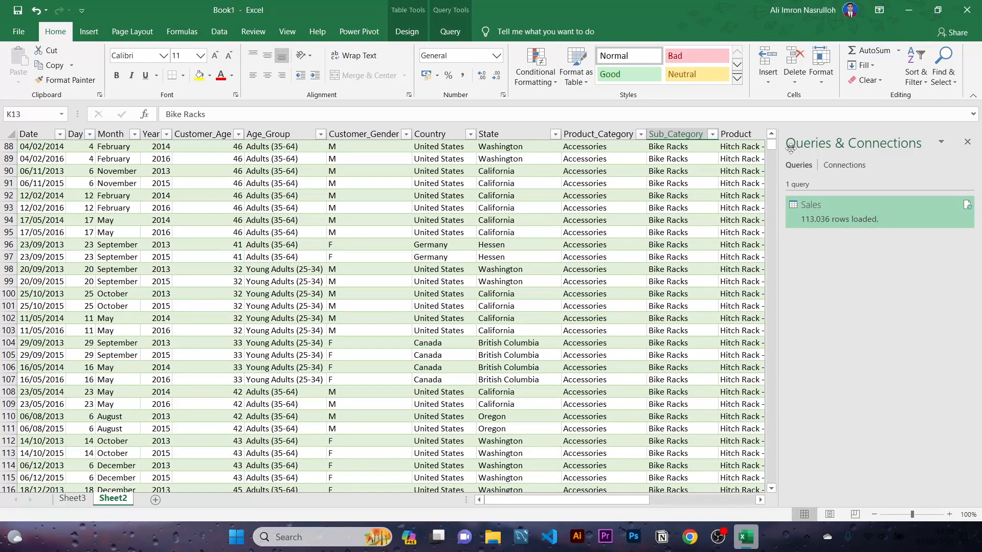
drag(771, 146, 771, 335)
drag(773, 157, 772, 143)
click(76, 490)
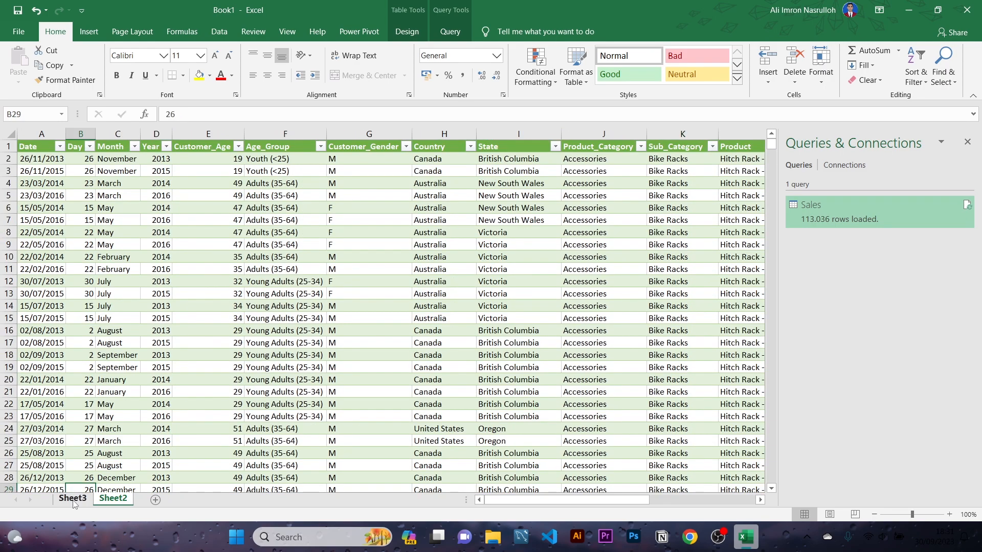
click(73, 500)
drag(425, 321, 390, 353)
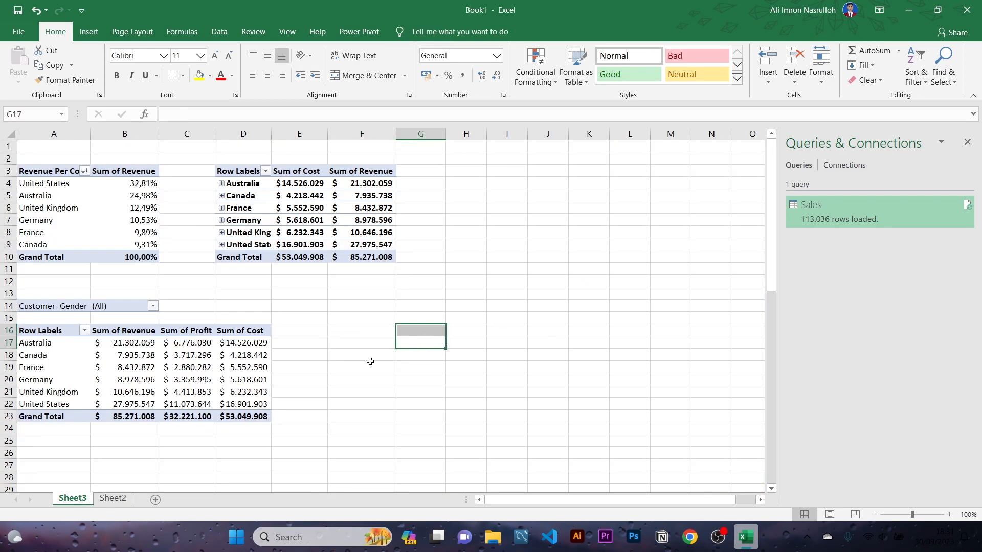
Create a PivotTable from the Sales table on Sheet2 in a new worksheet
click(113, 499)
click(188, 275)
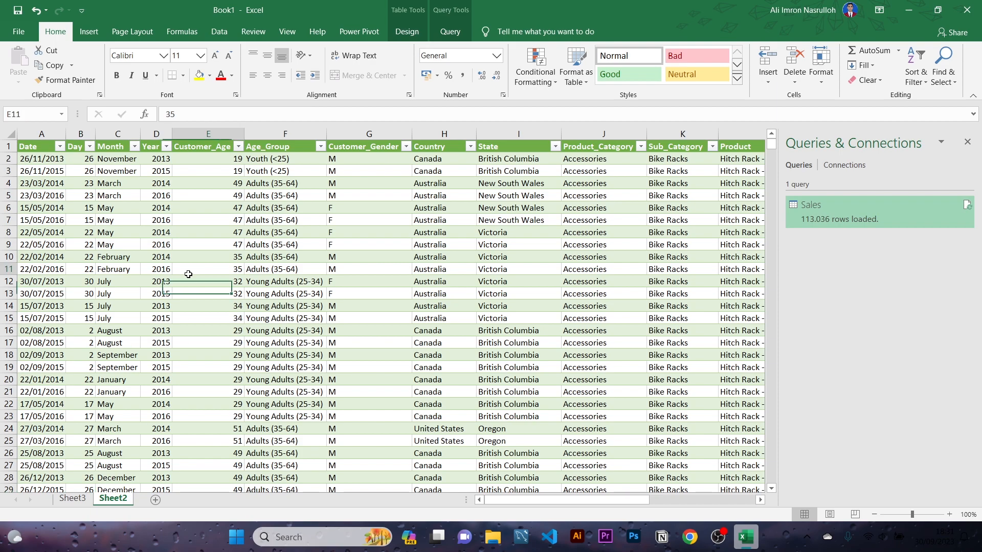
click(89, 31)
click(24, 64)
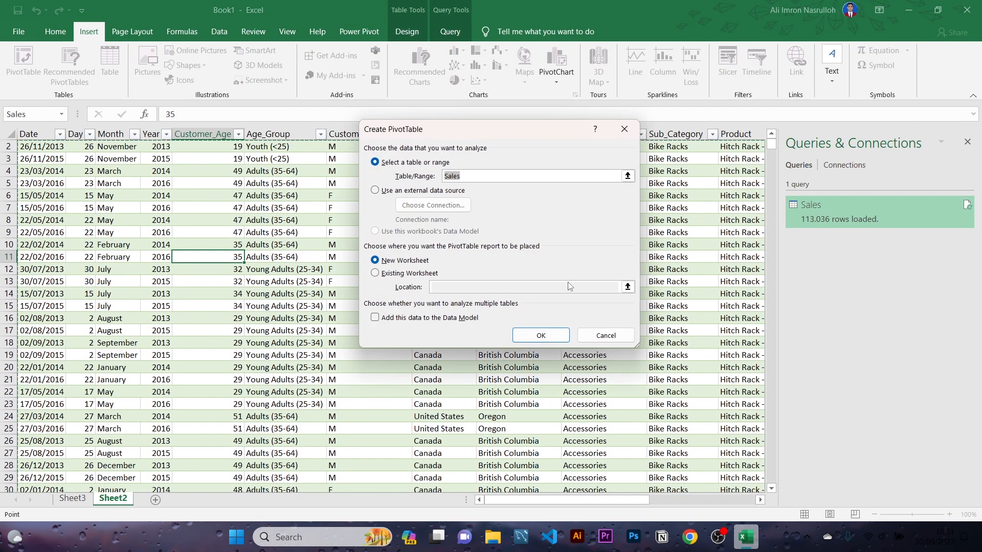
click(532, 331)
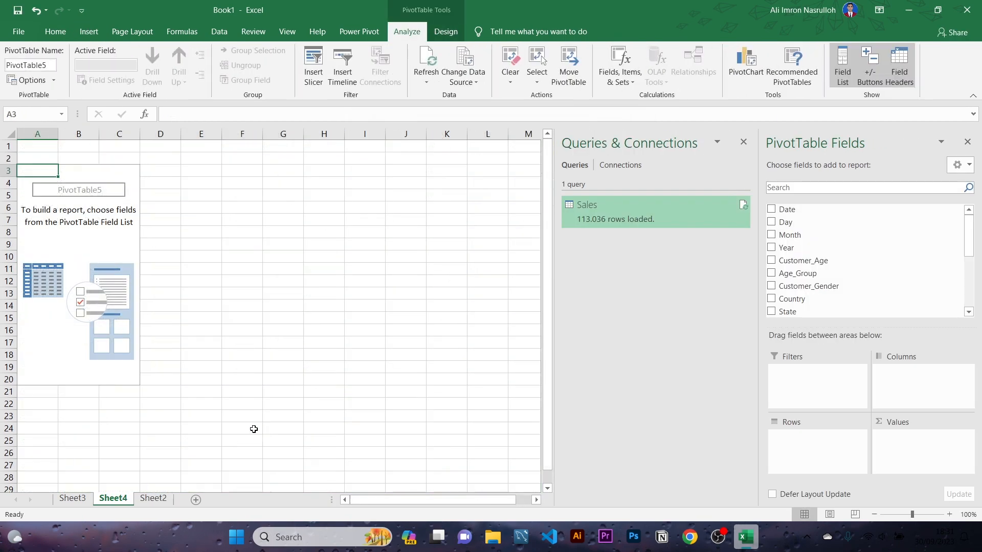
Rename the source data sheet, Sheet2, as Pivot 2
click(155, 498)
text(P)
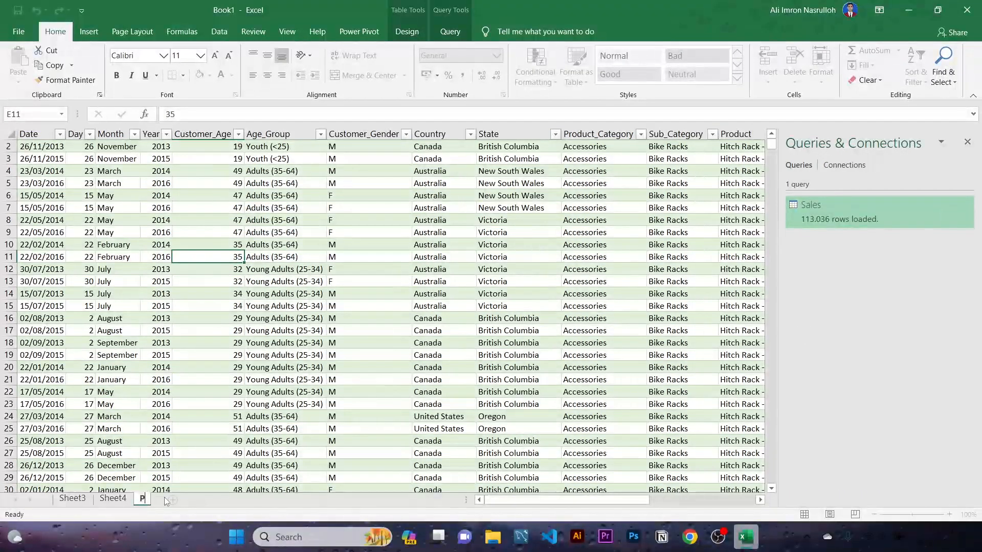
text(ivot)
key(Return)
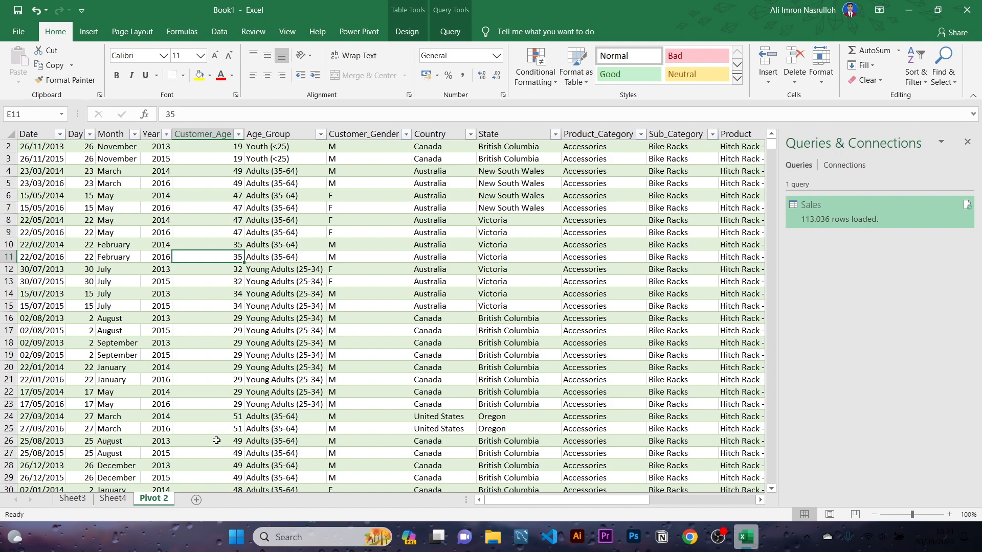
Rename the sheet holding the Sales source data as Database
click(114, 499)
click(154, 500)
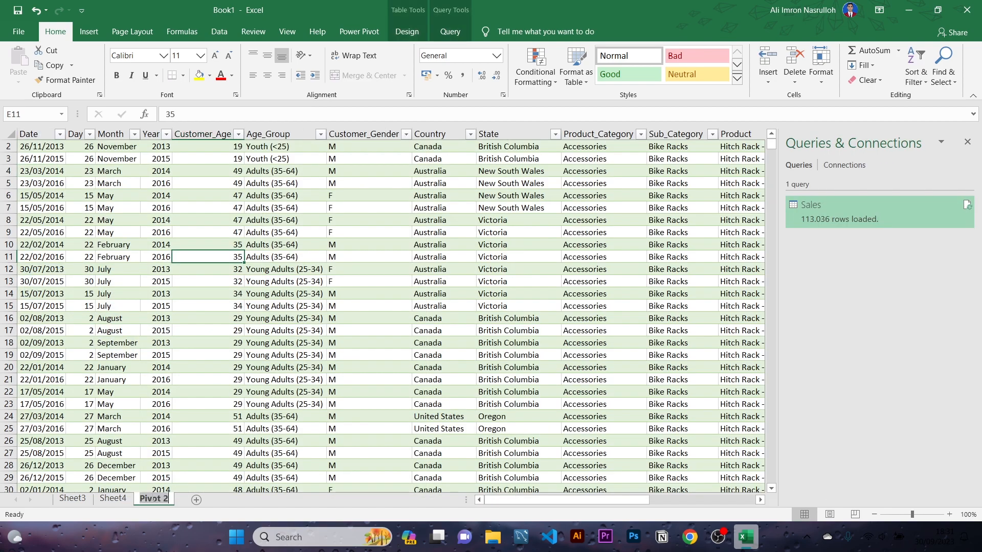
double_click(156, 499)
text(Database)
key(Return)
Rename Sheet4, which holds the empty PivotTable, as Pivot 2
click(114, 499)
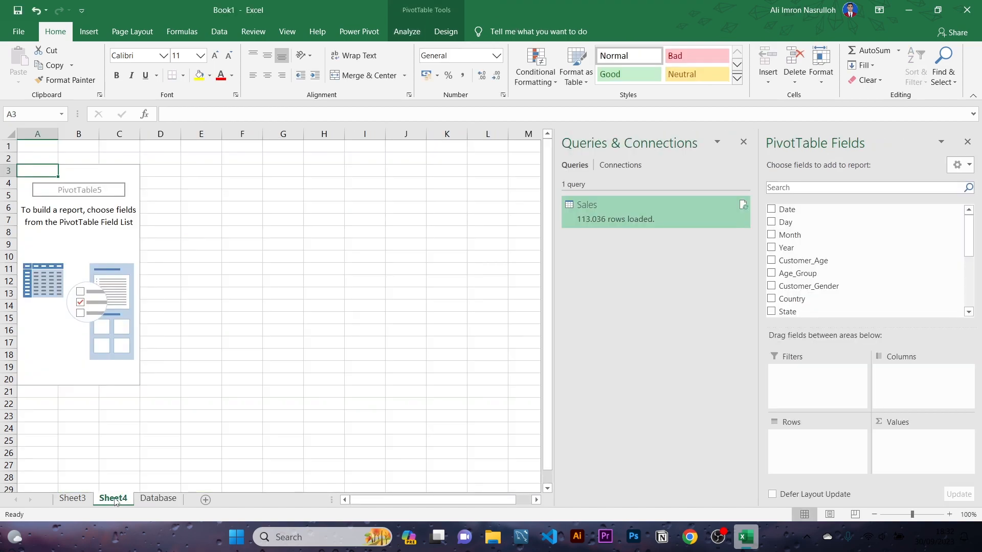
double_click(113, 499)
text(Pivot)
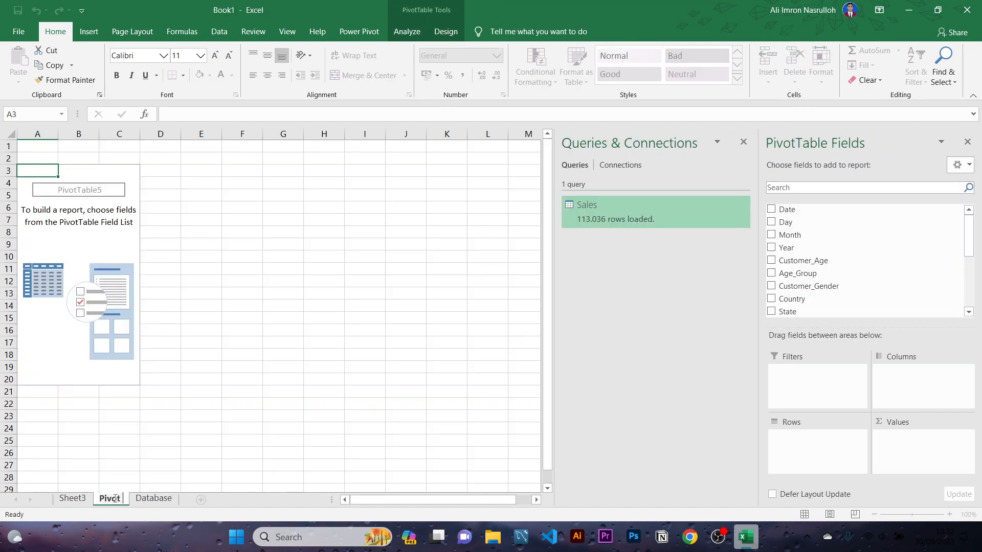
text( 2)
key(Return)
Add Year to the rows and Profit as a summed value in the PivotTable on Pivot 2
click(281, 267)
click(94, 279)
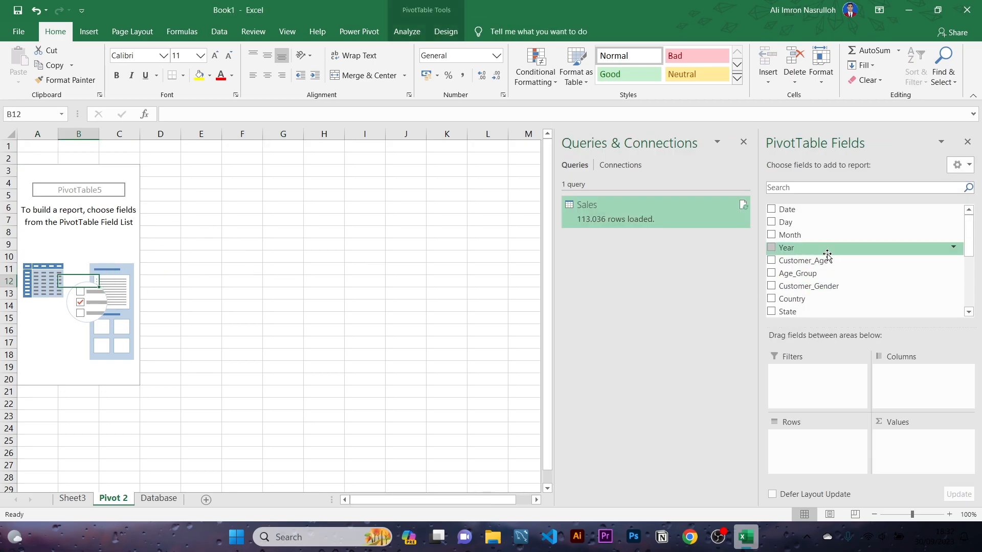
drag(797, 251, 807, 432)
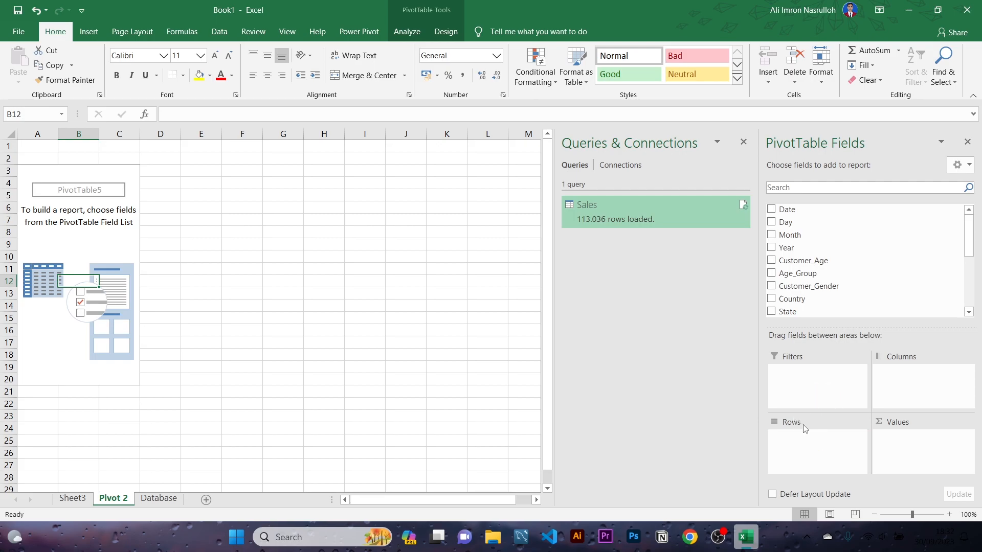
drag(794, 249, 825, 432)
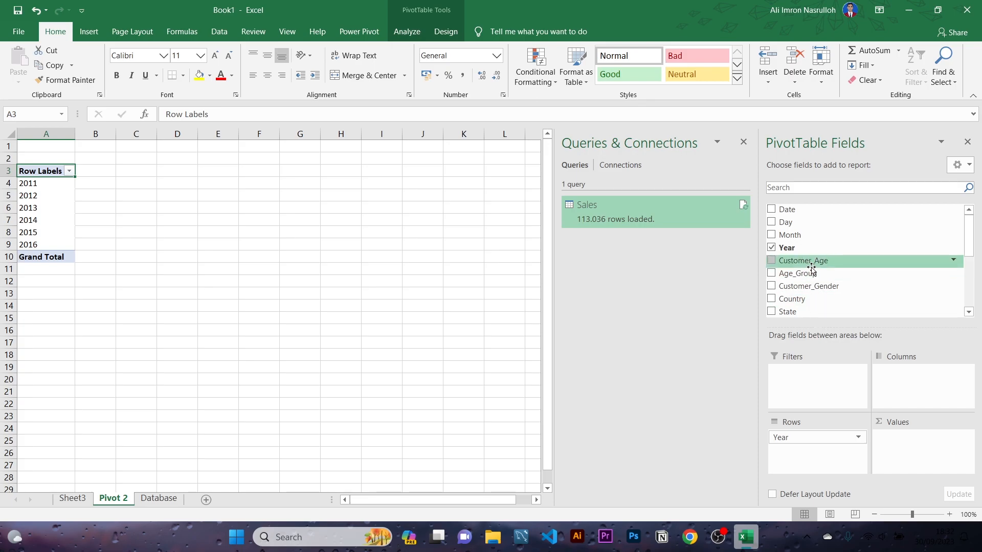
scroll(815, 266, down, 4)
drag(810, 280, 903, 457)
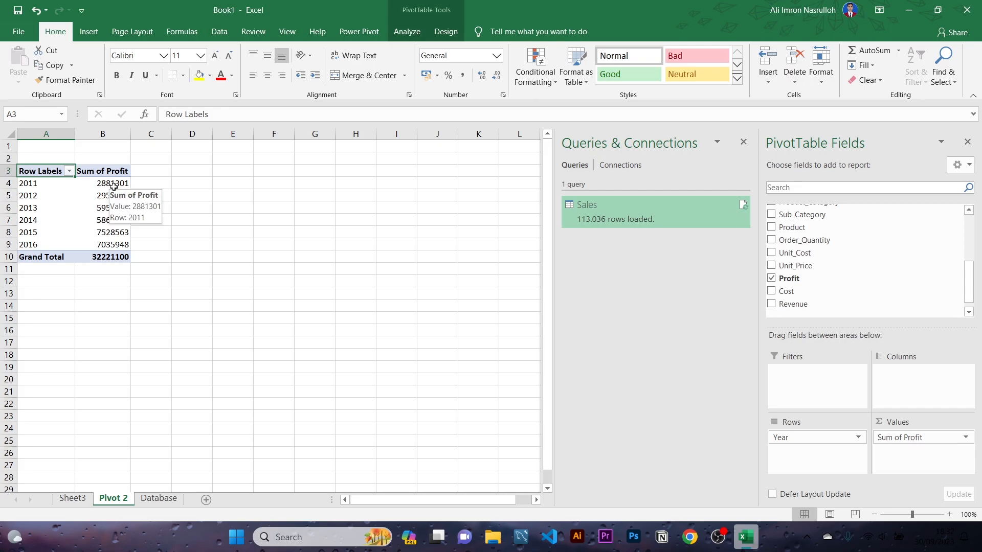
Format the yearly Sum of Profit values, including the grand total, as US dollar accounting amounts with no decimals
drag(117, 185, 115, 258)
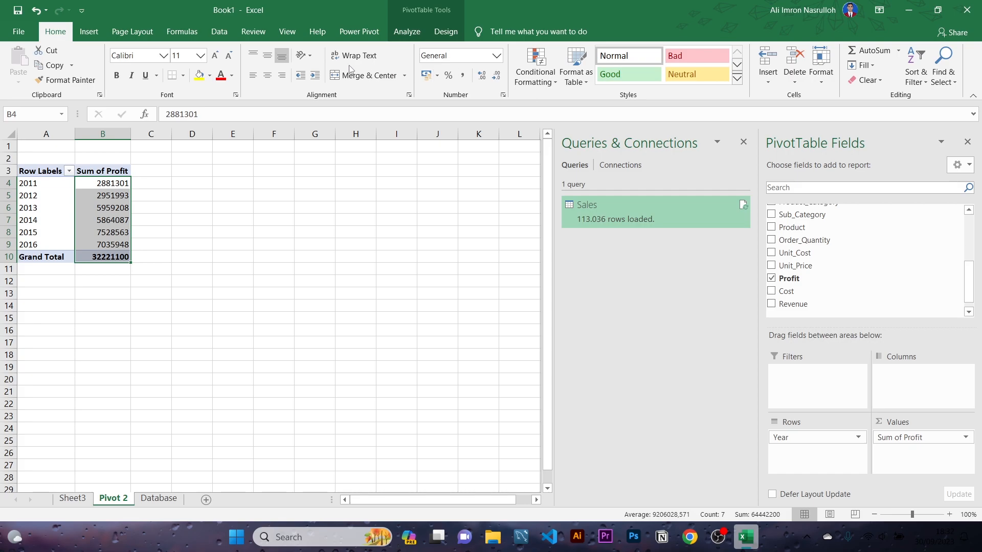
click(497, 56)
click(484, 143)
click(438, 77)
click(481, 106)
click(505, 77)
click(505, 77)
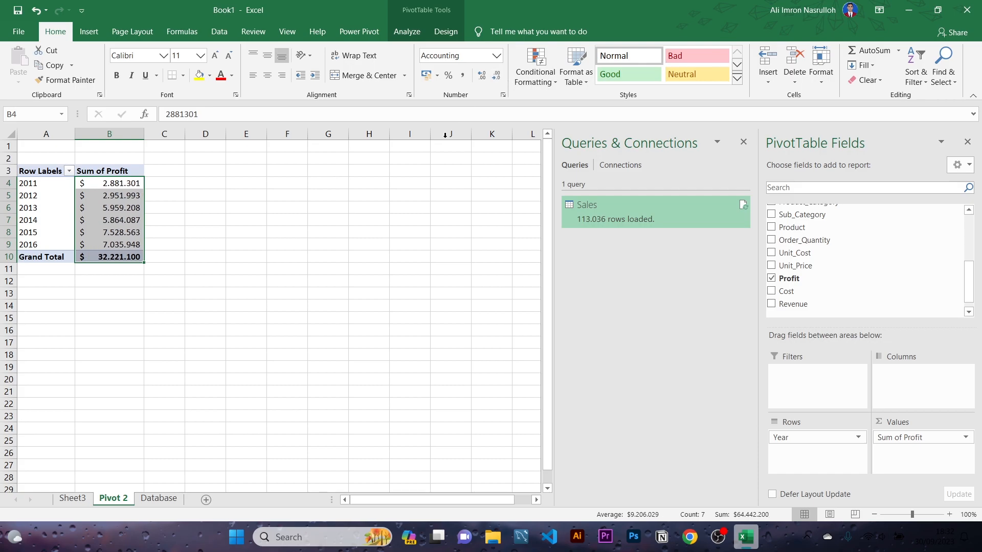
click(408, 181)
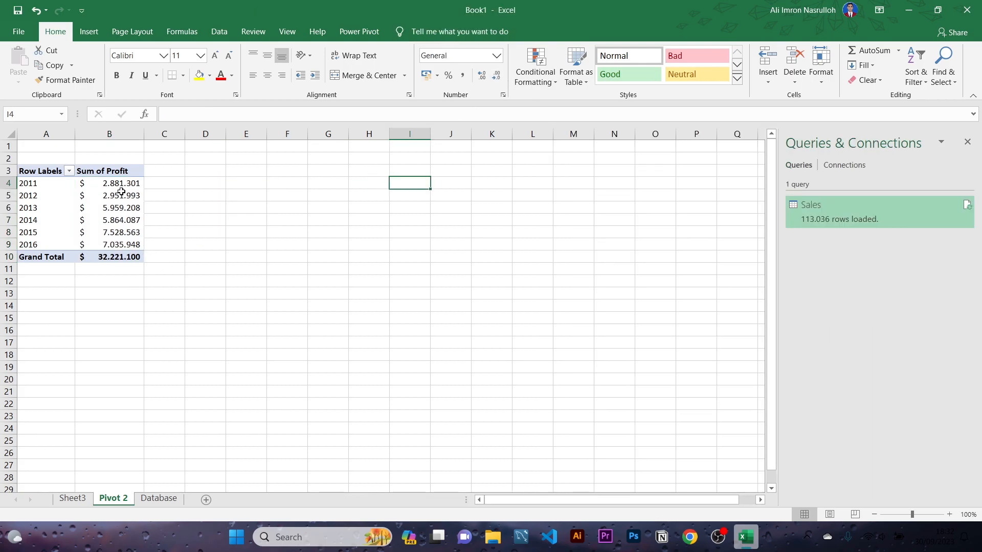
Sort the years in the PivotTable by Sum of Profit from largest to smallest
mouse_move(134, 246)
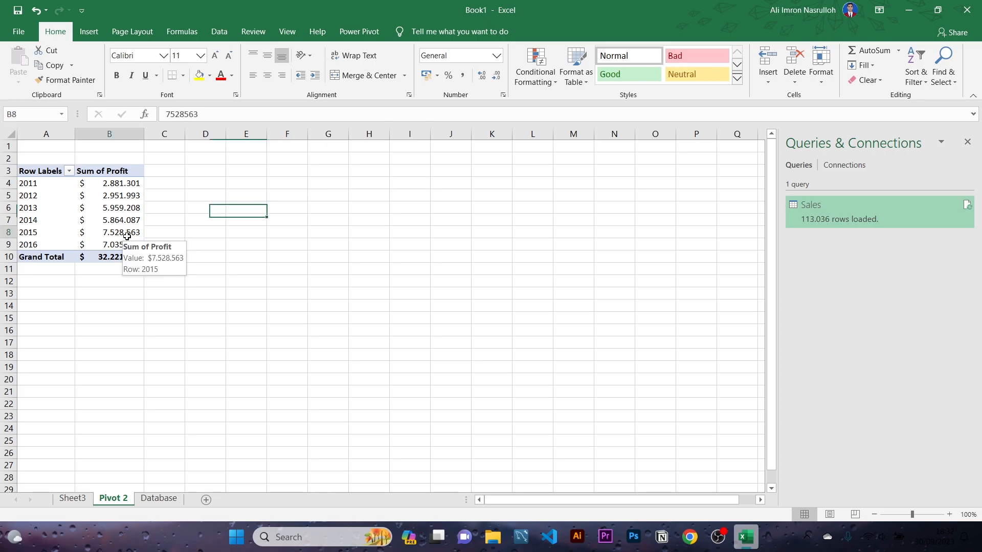
click(127, 232)
click(129, 190)
right_click(128, 191)
mouse_move(194, 260)
click(313, 276)
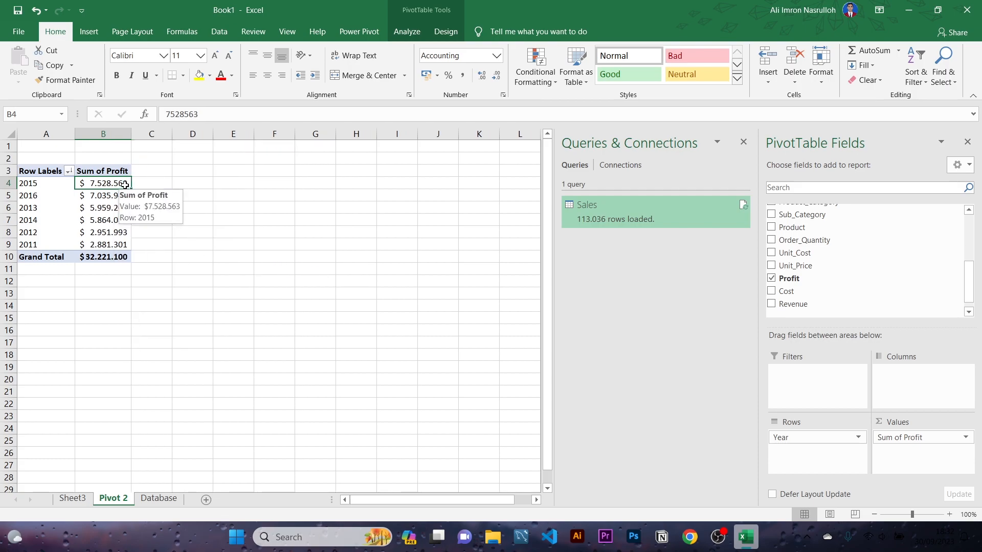
mouse_move(123, 196)
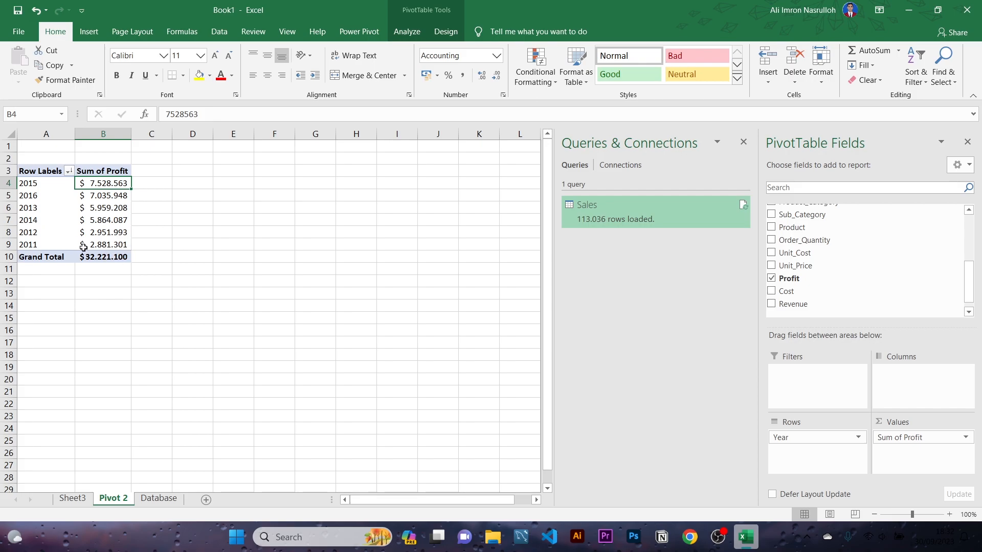
mouse_move(114, 236)
scroll(899, 281, up, 3)
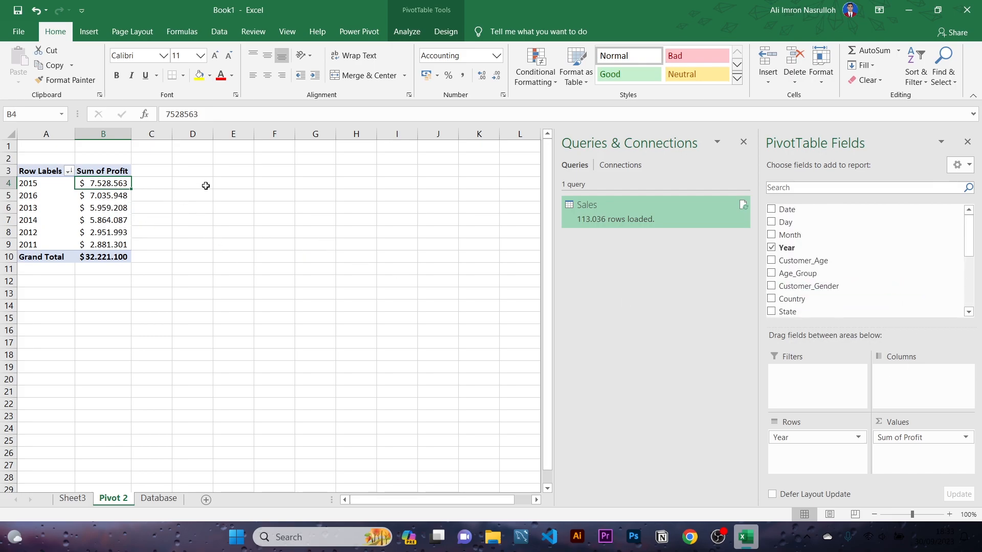
Create another PivotTable from the Sales table on the existing Pivot 2 sheet, starting at cell E3
click(225, 172)
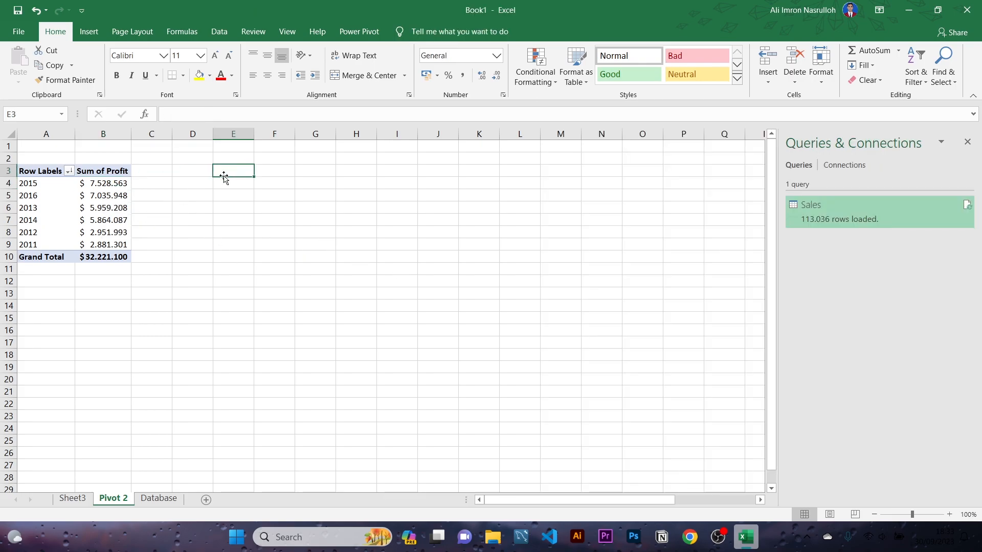
click(153, 503)
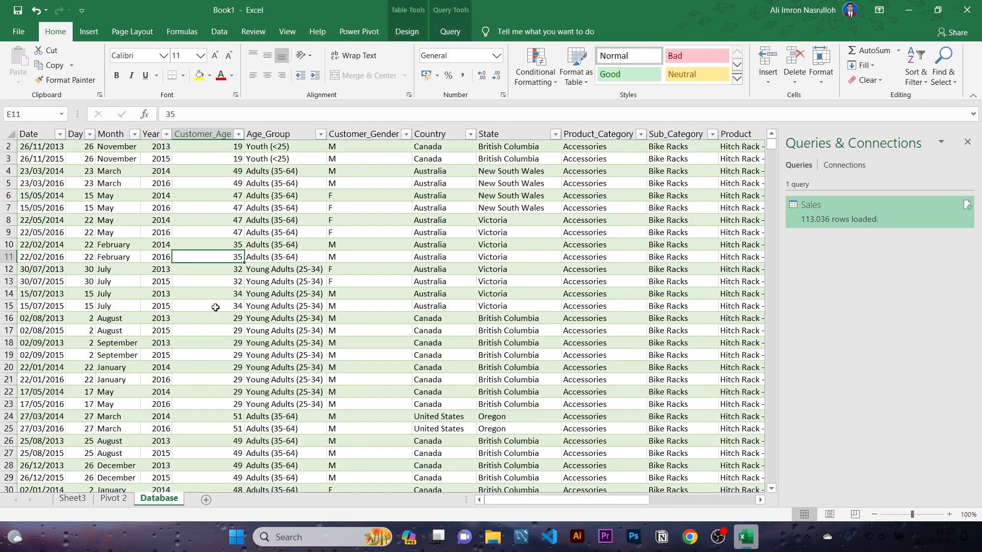
click(88, 31)
click(16, 64)
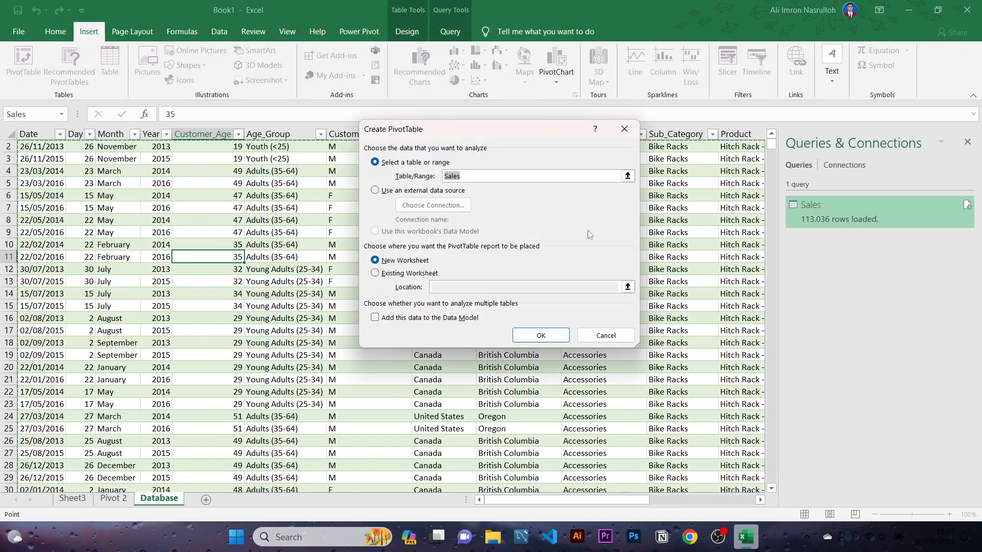
click(375, 273)
click(115, 499)
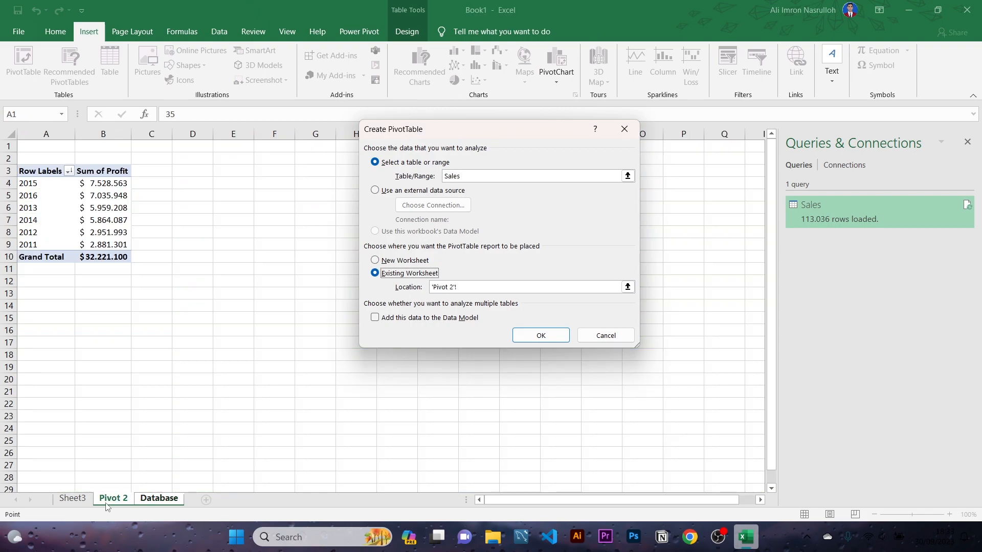
click(240, 171)
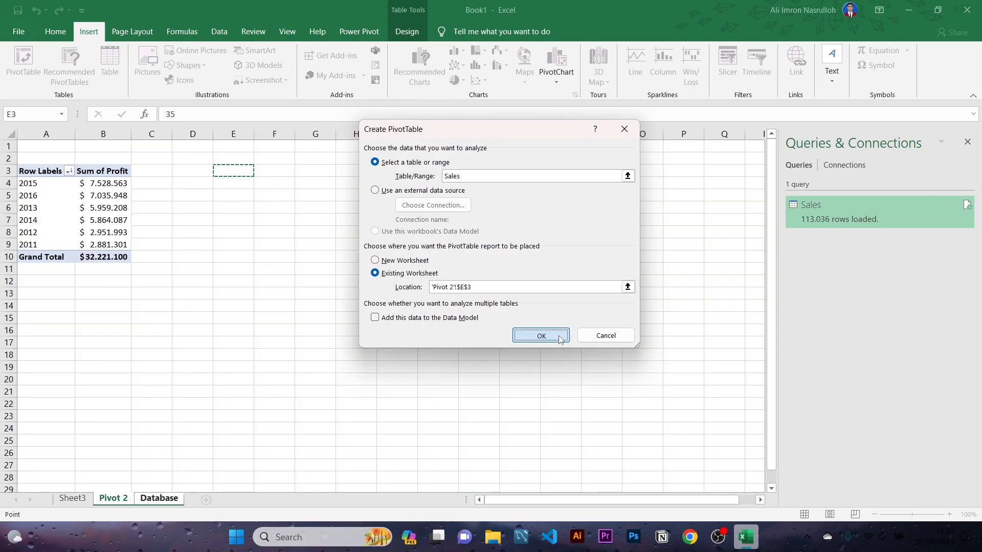
click(540, 335)
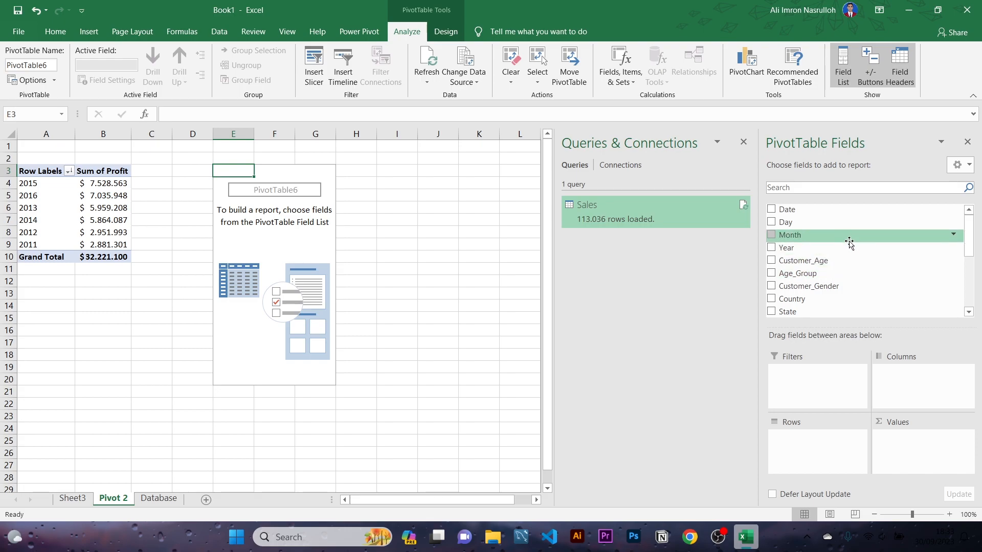
Add Product_Category to the new PivotTable's rows, with Profit and Revenue as summed values
scroll(849, 243, down, 5)
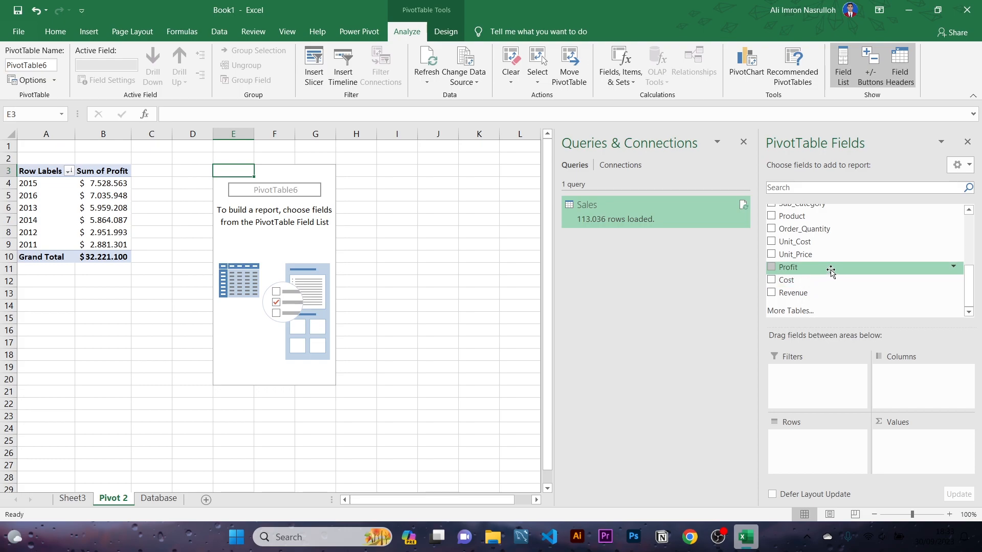
scroll(831, 268, up, 2)
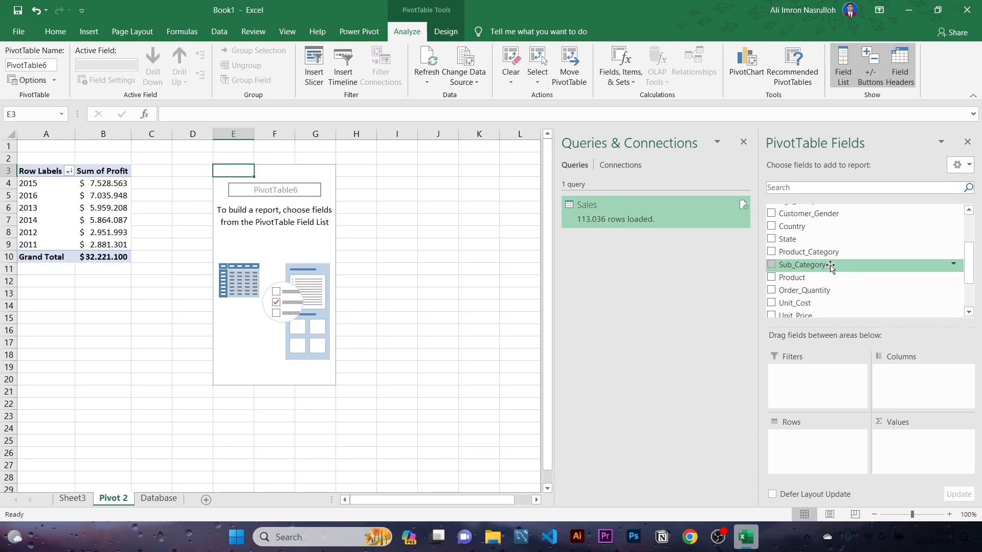
drag(831, 252, 818, 446)
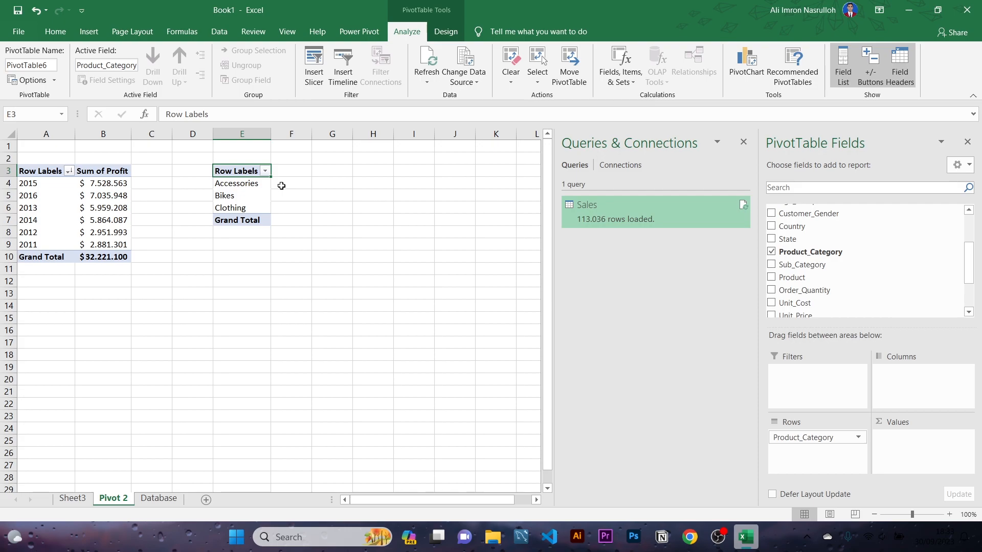
scroll(782, 287, down, 2)
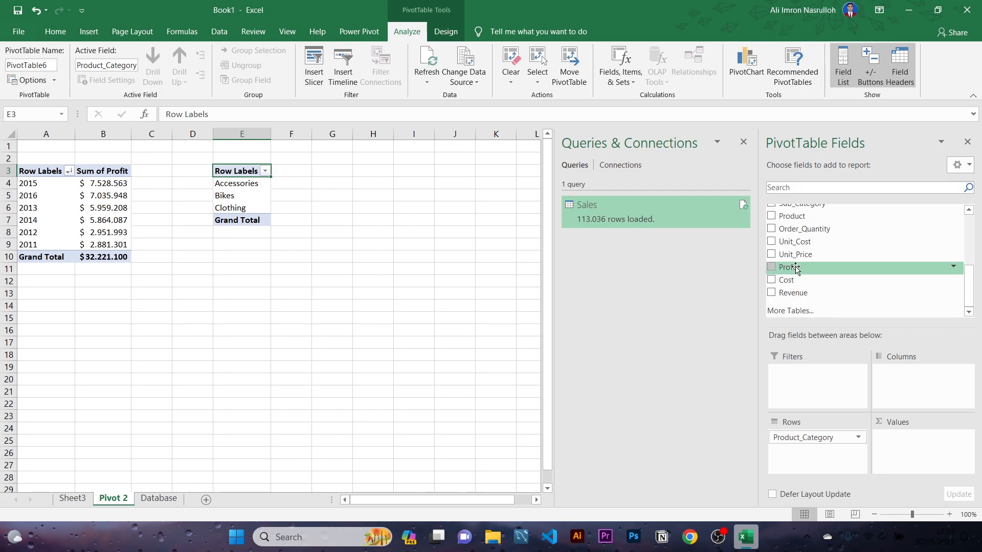
drag(796, 275, 921, 446)
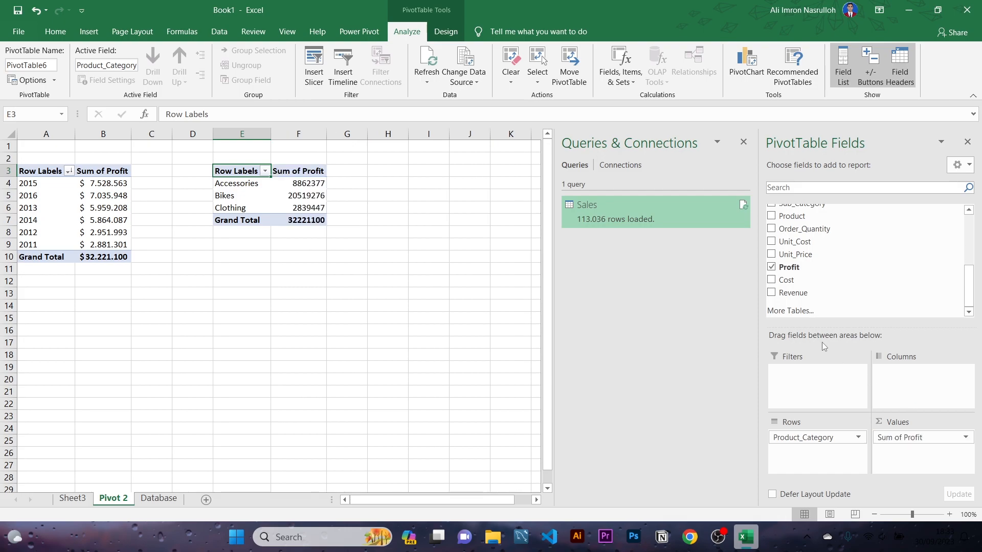
drag(793, 292, 918, 453)
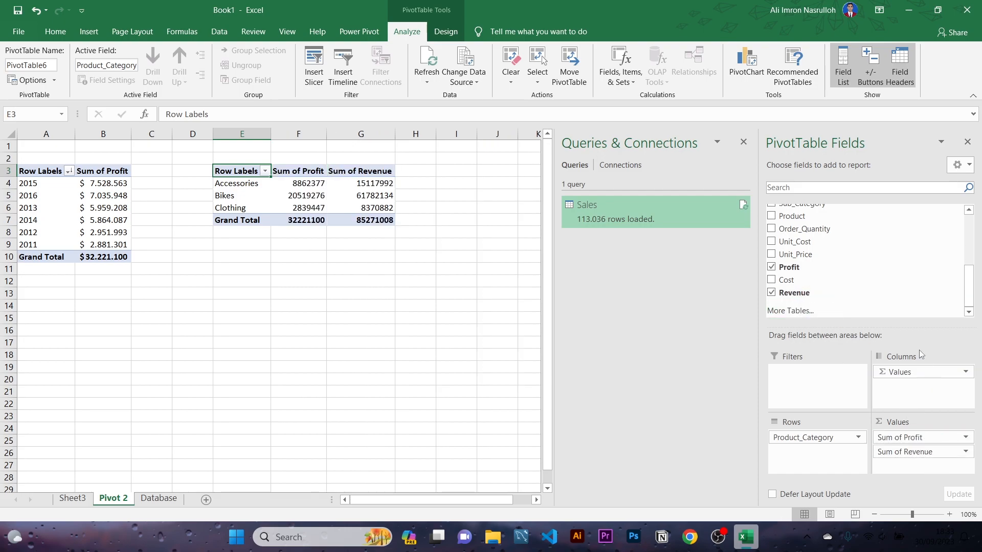
Format the product category PivotTable's profit and revenue values, including grand totals, as US dollar amounts with no decimals
drag(311, 183, 371, 228)
drag(371, 228, 302, 184)
click(364, 218)
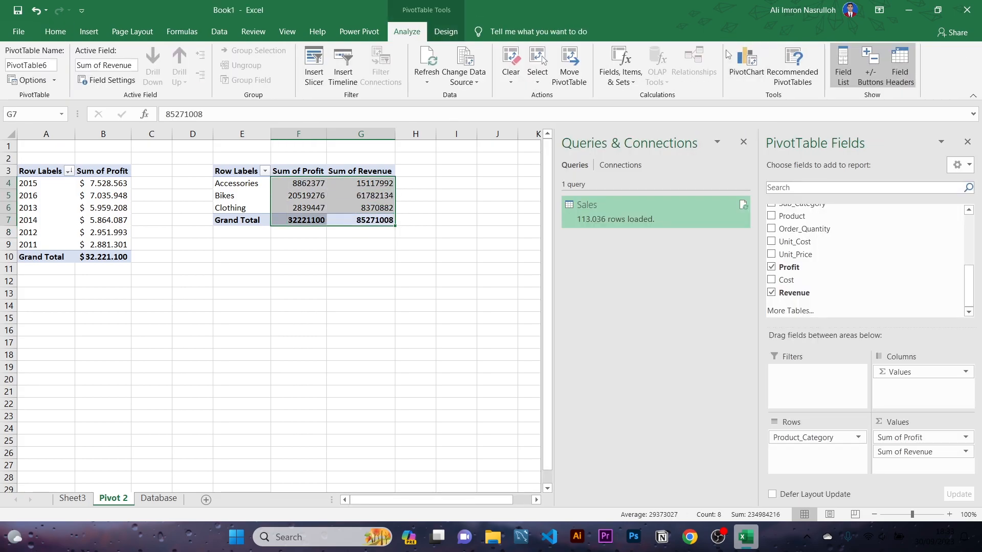
click(54, 31)
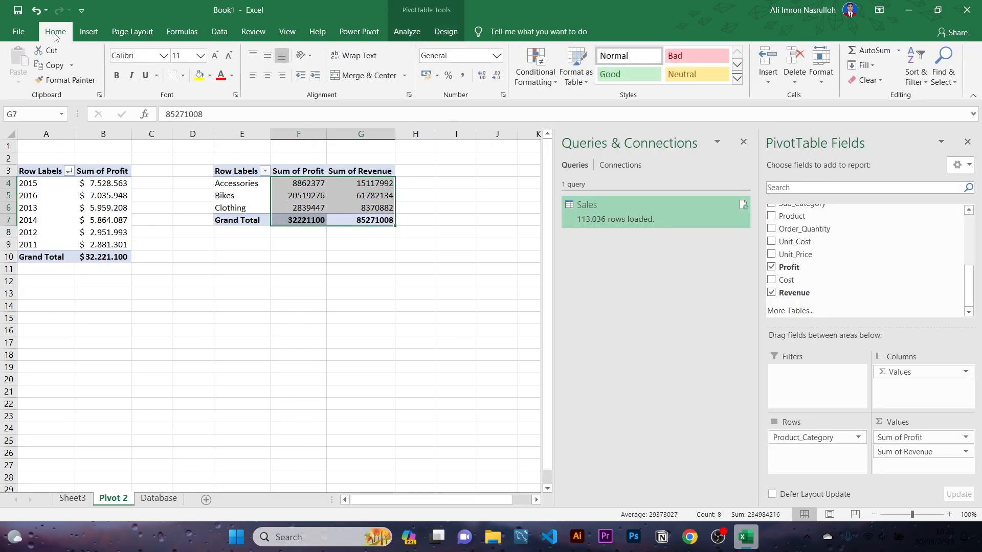
click(497, 55)
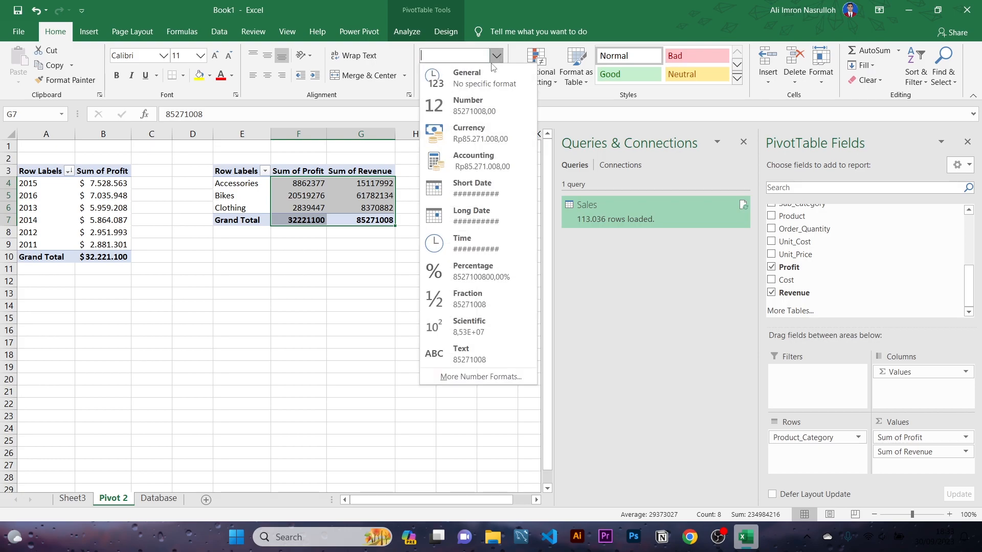
click(473, 127)
click(436, 77)
click(463, 105)
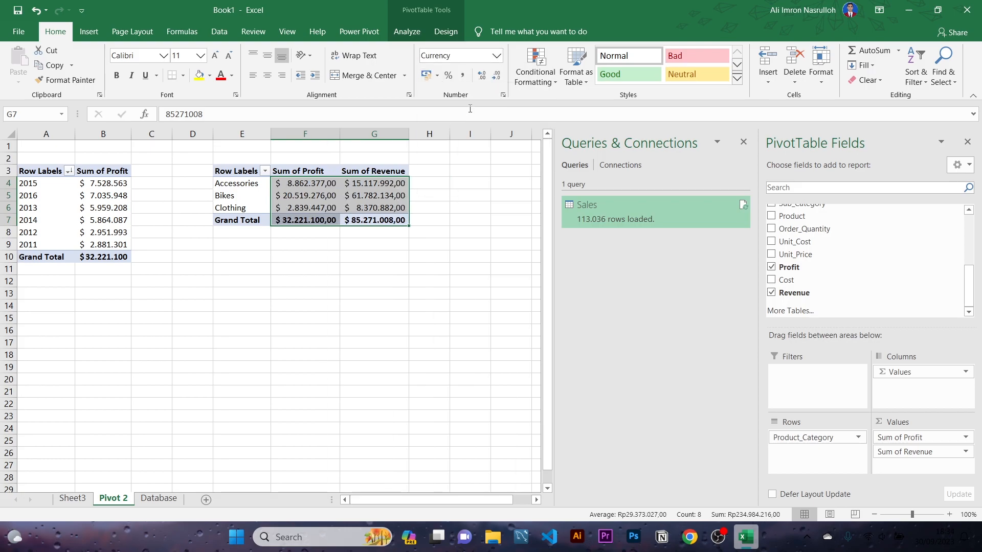
click(496, 77)
click(497, 76)
click(460, 196)
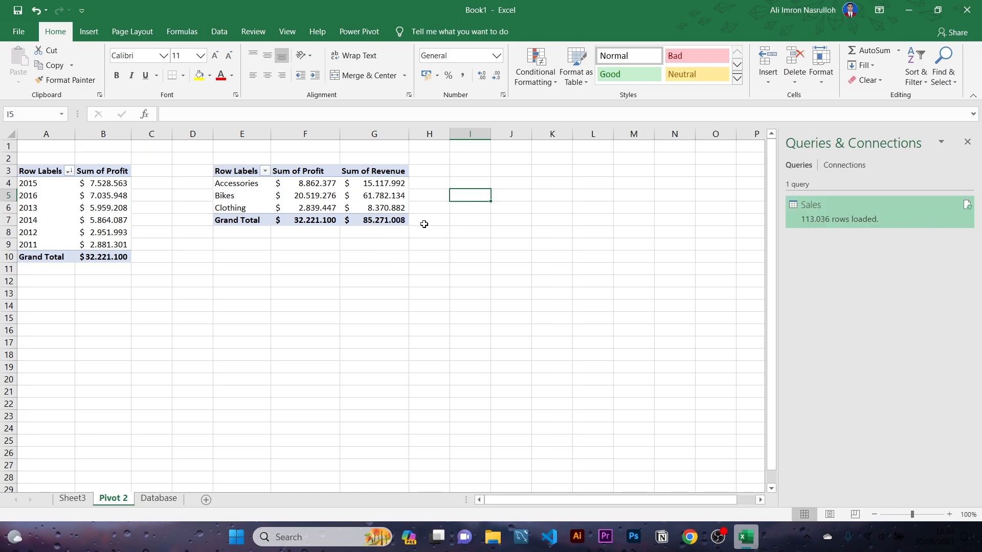
Examine the Bikes profit and revenue on Pivot 2 and compare with the columns available on the Database sheet
click(237, 197)
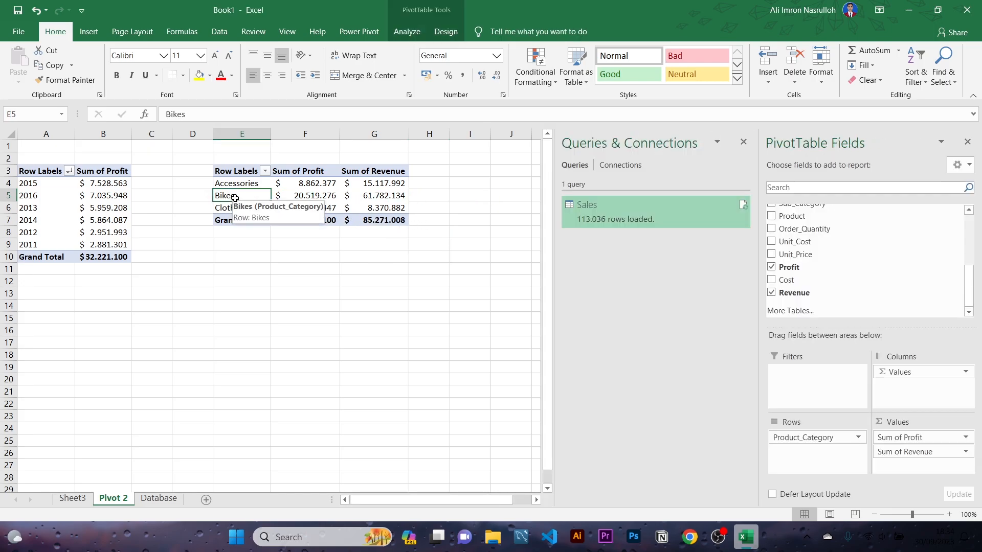
click(297, 197)
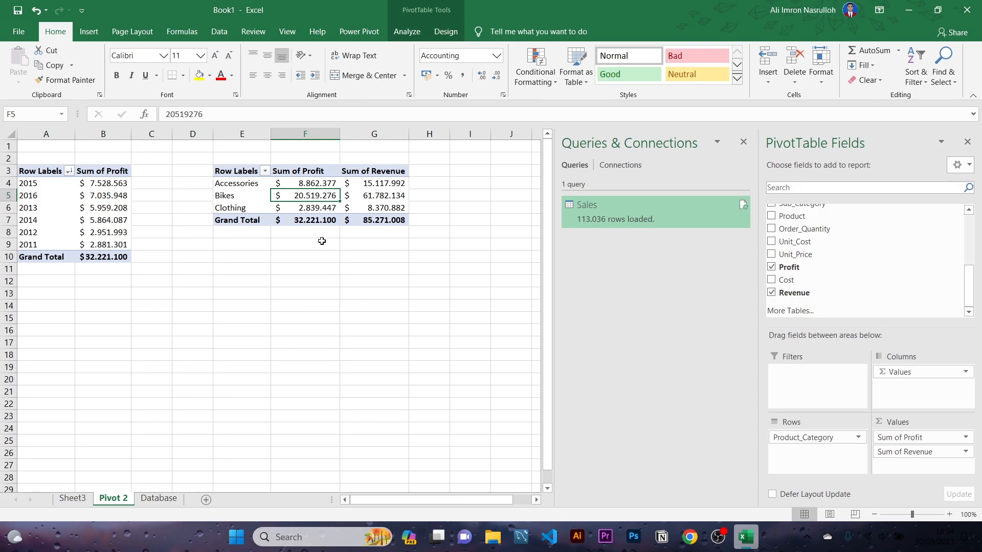
click(383, 192)
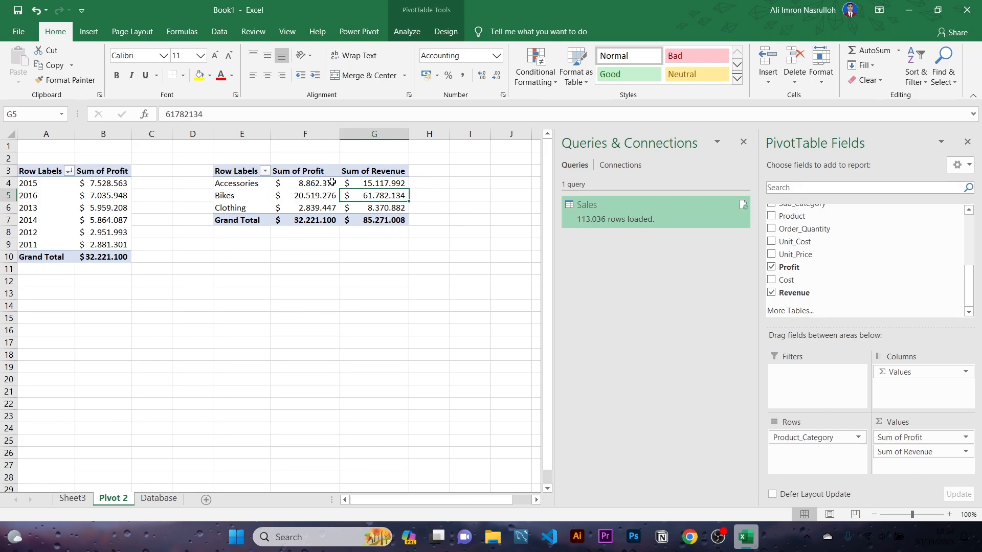
scroll(200, 328, down, 1)
scroll(195, 289, up, 1)
click(157, 499)
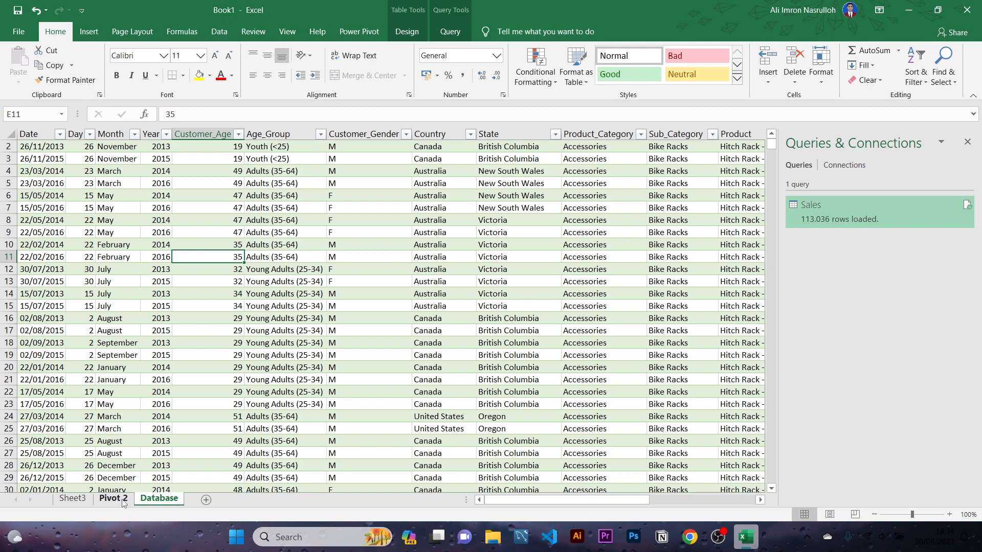
click(114, 499)
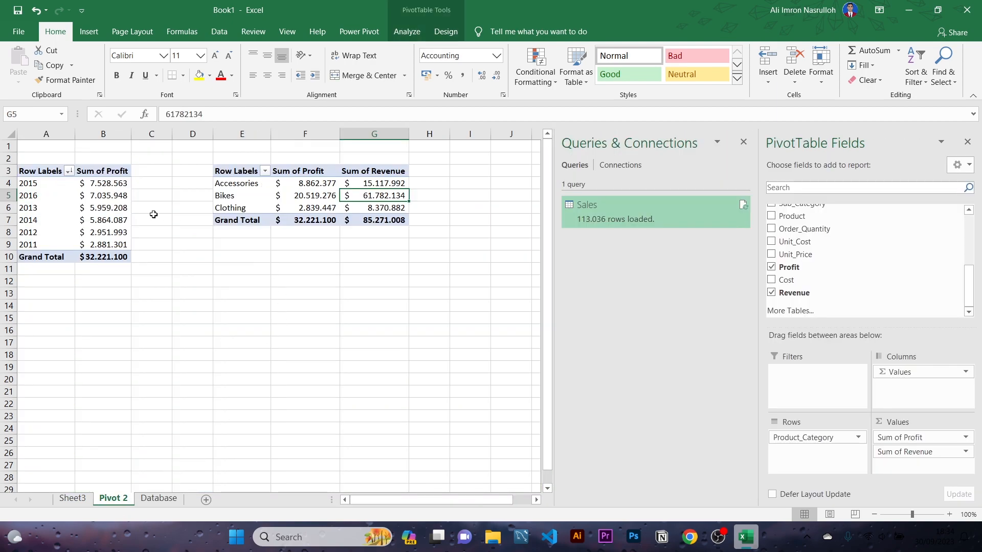
click(166, 501)
drag(504, 500, 711, 506)
drag(646, 509, 527, 506)
scroll(143, 251, up, 1)
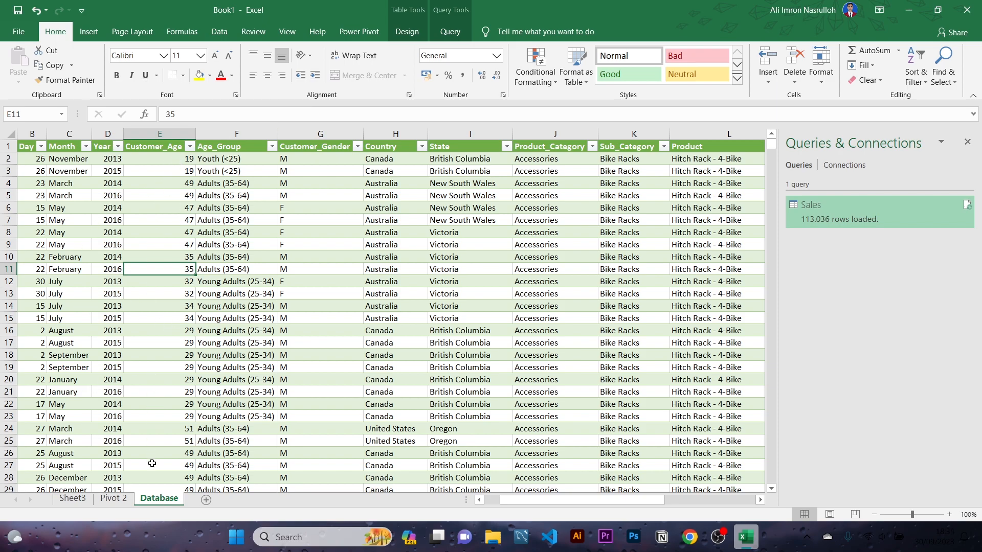
click(115, 500)
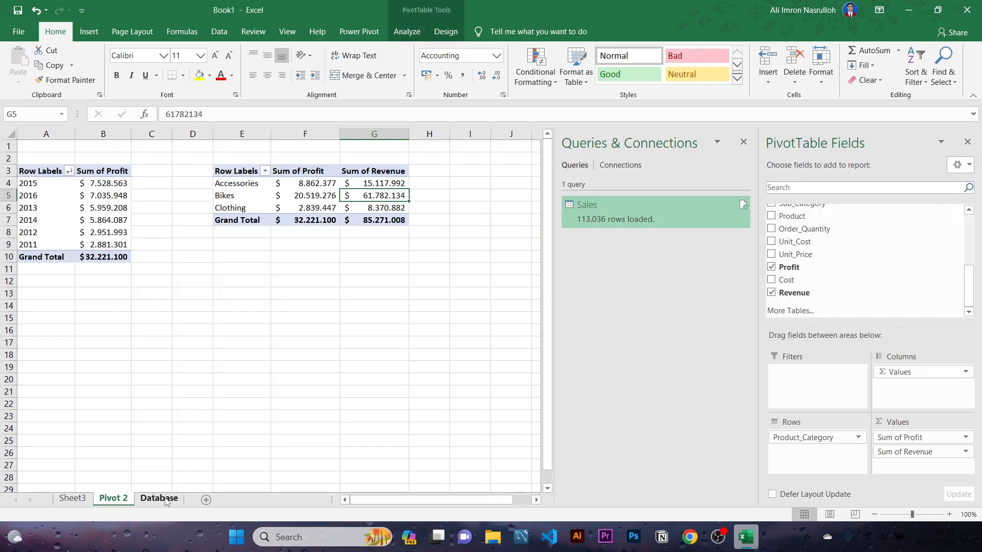
Create a third PivotTable from the Sales table on the existing Pivot 2 sheet, starting at cell E14
click(159, 499)
click(89, 31)
click(23, 66)
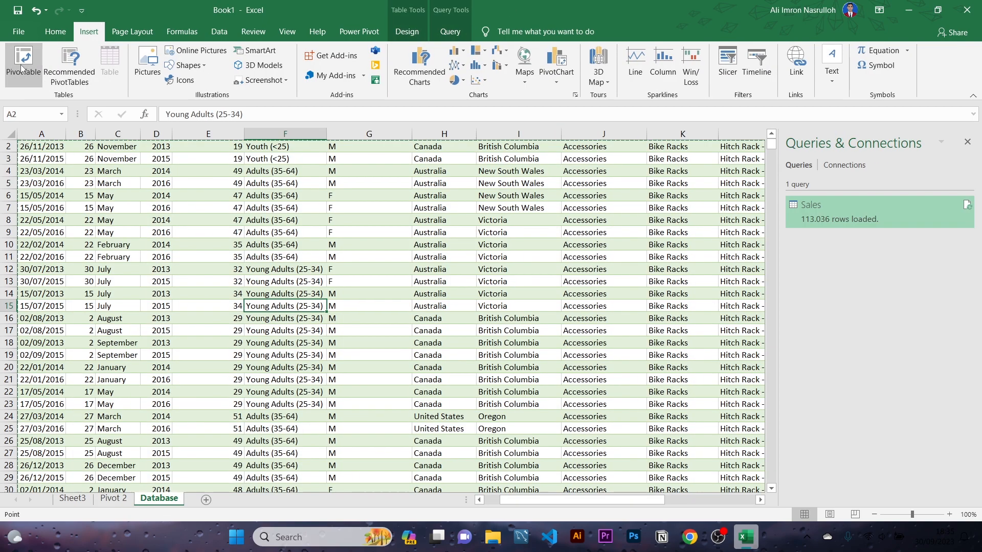
click(404, 274)
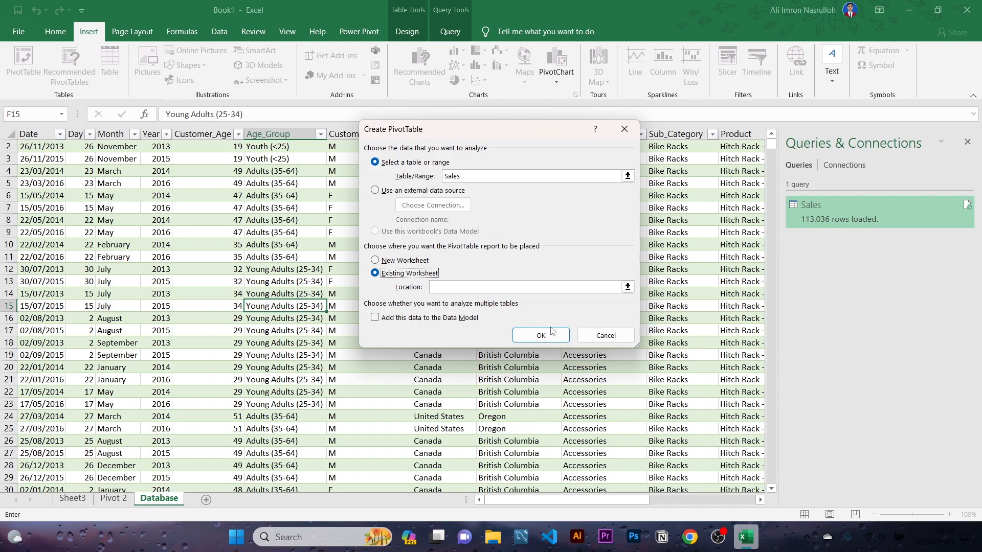
click(539, 290)
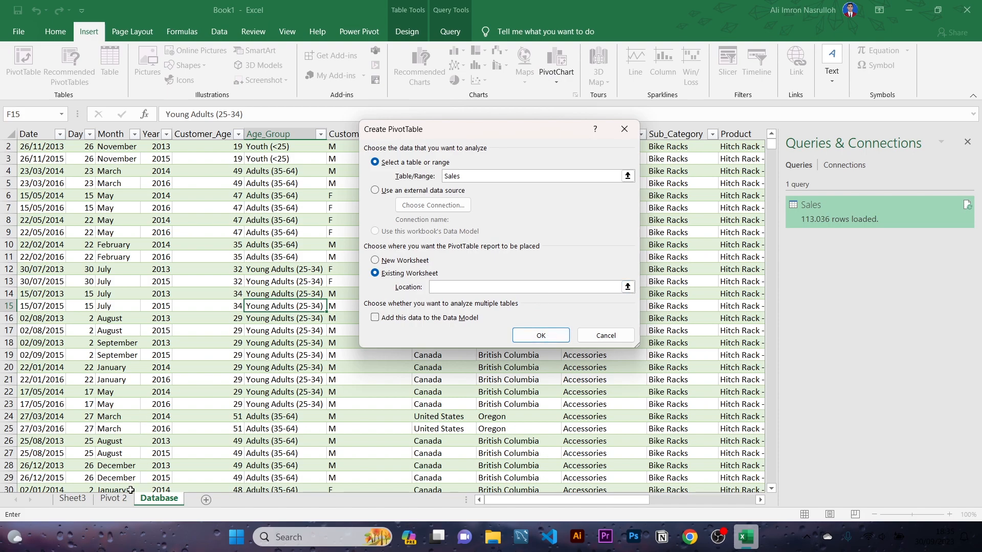
click(115, 498)
click(228, 305)
click(541, 335)
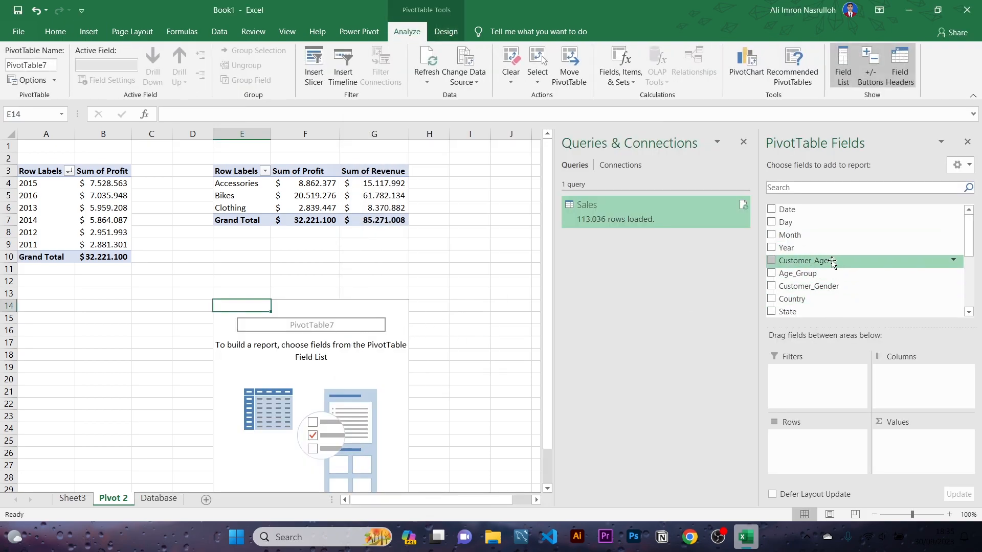
Try Customer_Age as the row field of the new PivotTable at E14, and remove it from the rows
drag(831, 262, 836, 442)
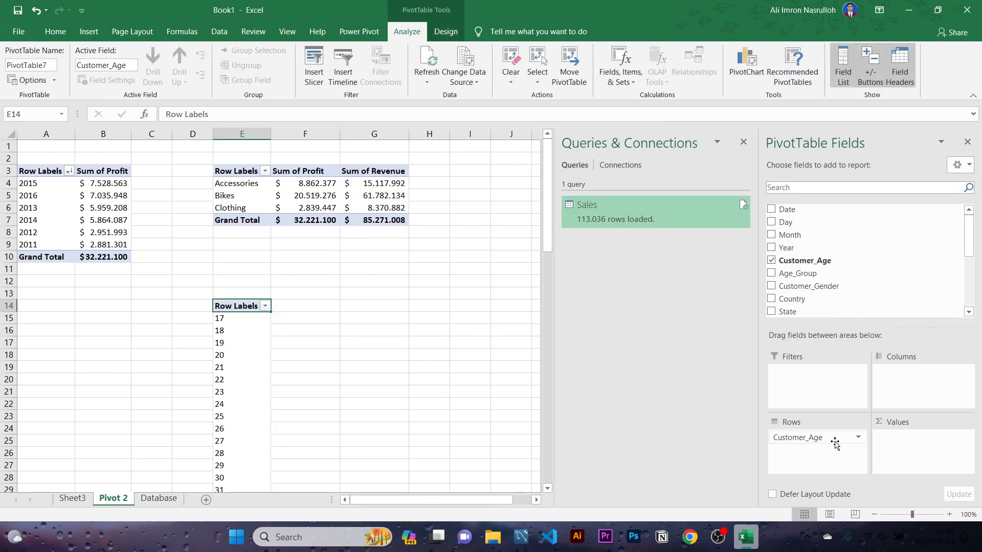
scroll(338, 366, down, 5)
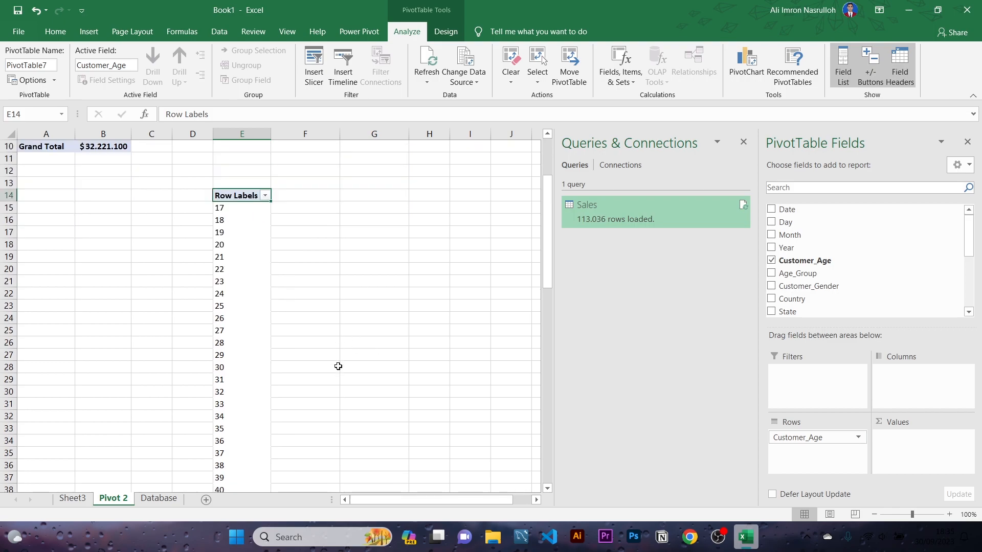
scroll(339, 366, up, 1)
drag(813, 437, 809, 293)
Examine the available Sales fields for a suitable row field for the empty PivotTable
scroll(865, 285, down, 3)
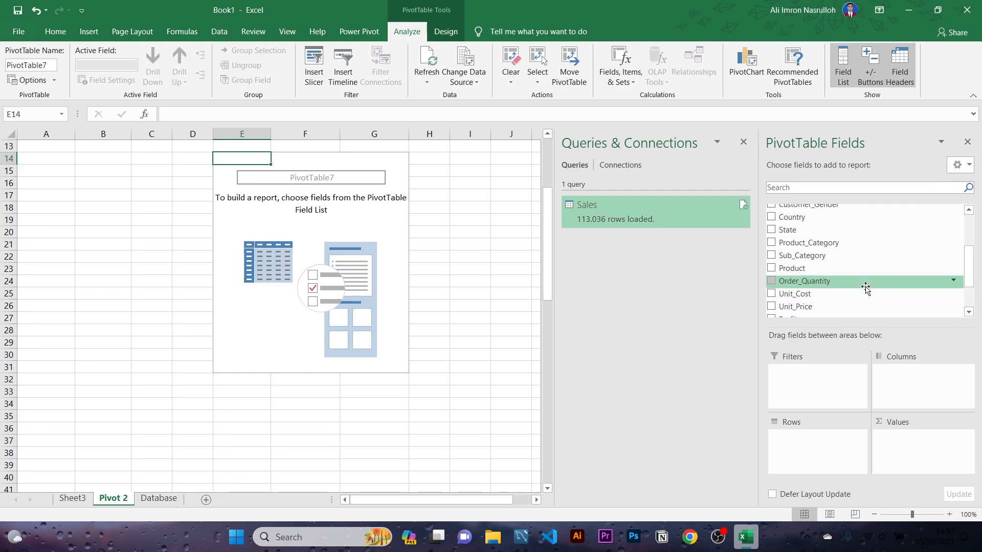
scroll(866, 287, up, 4)
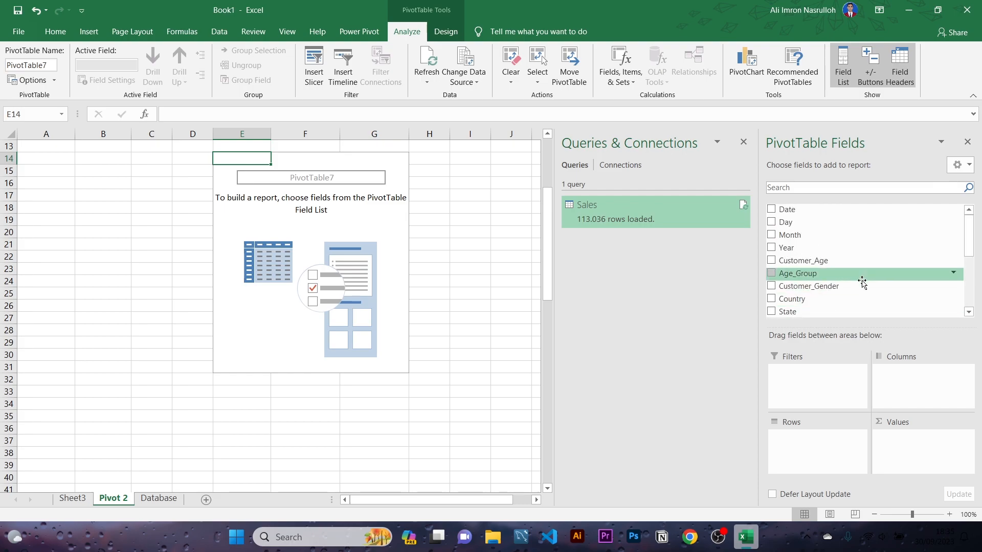
scroll(863, 284, down, 2)
scroll(863, 281, down, 2)
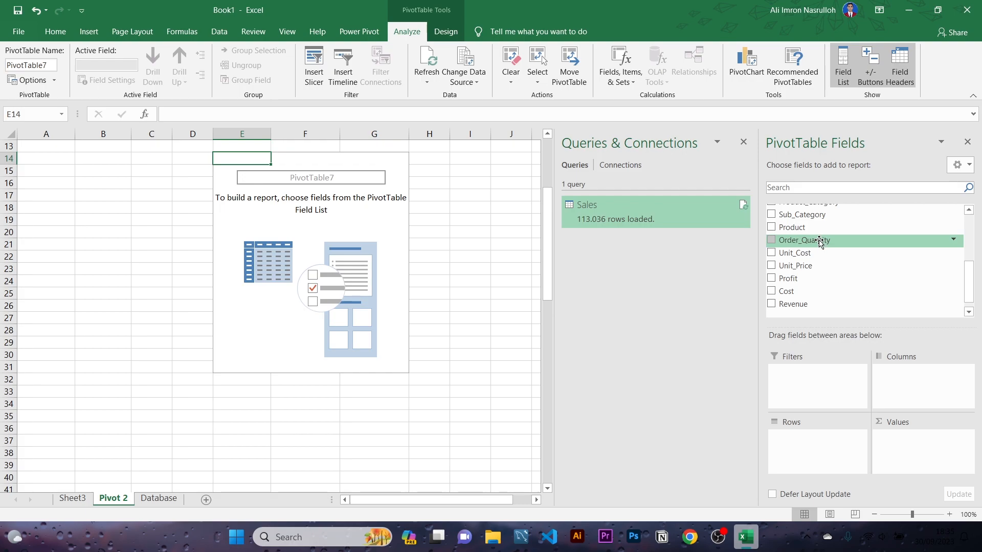
scroll(818, 261, up, 2)
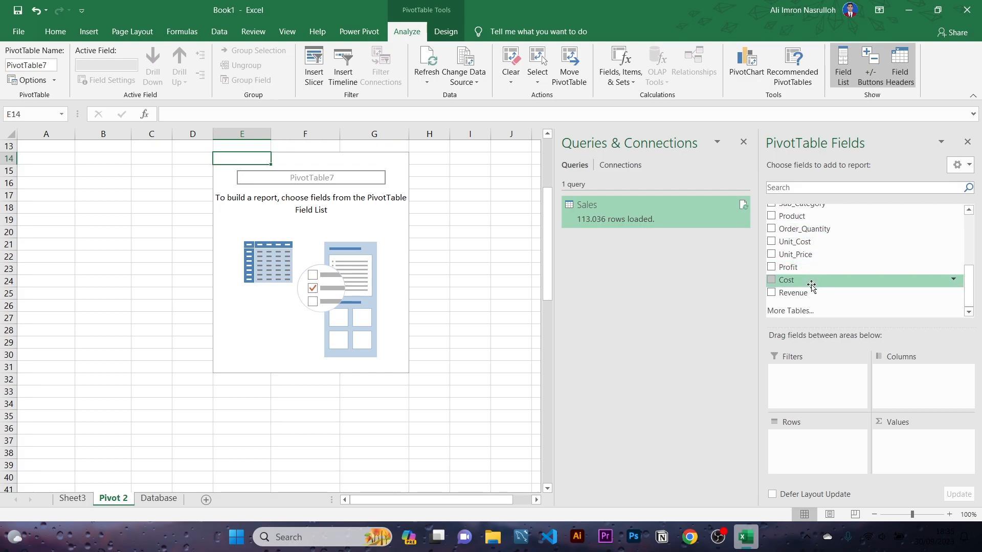
scroll(813, 256, up, 4)
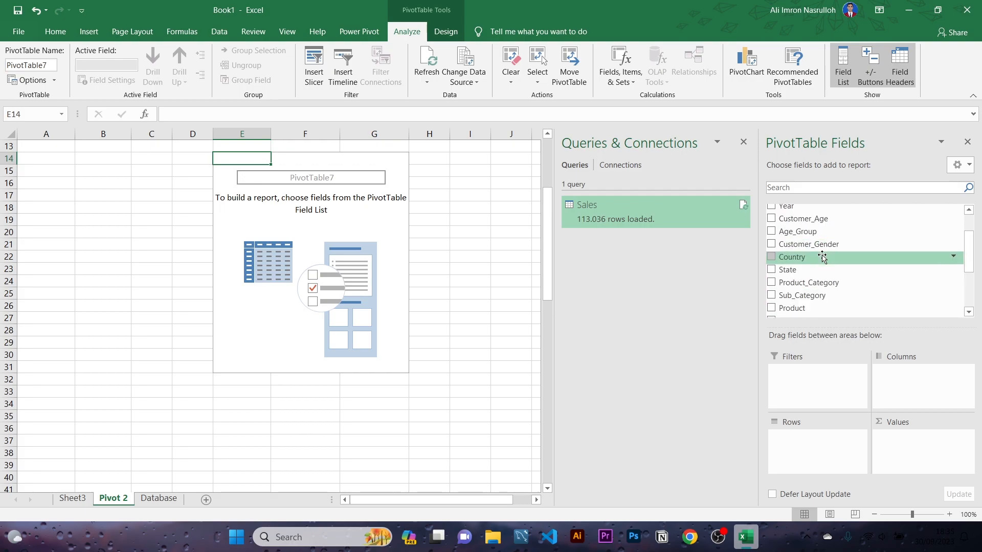
scroll(821, 250, up, 2)
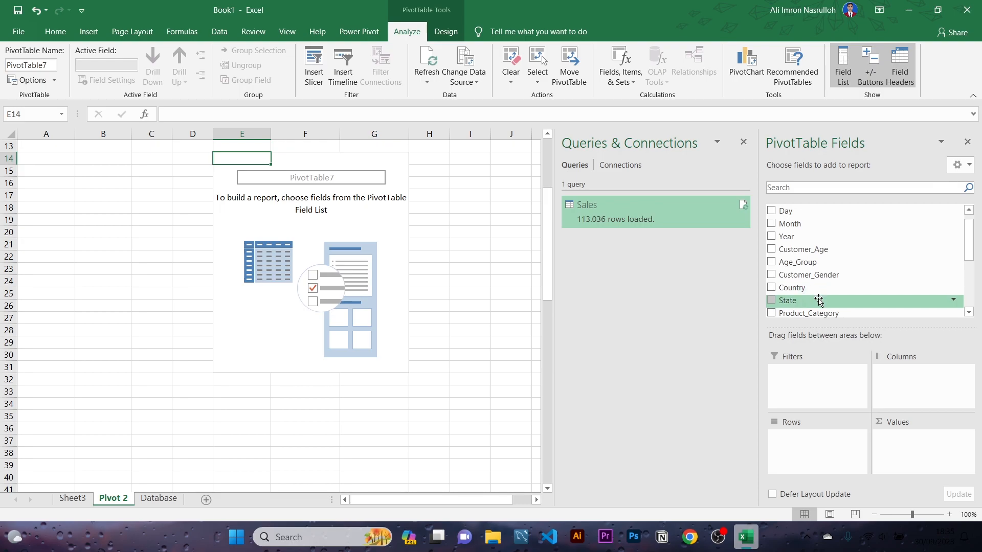
scroll(819, 301, down, 2)
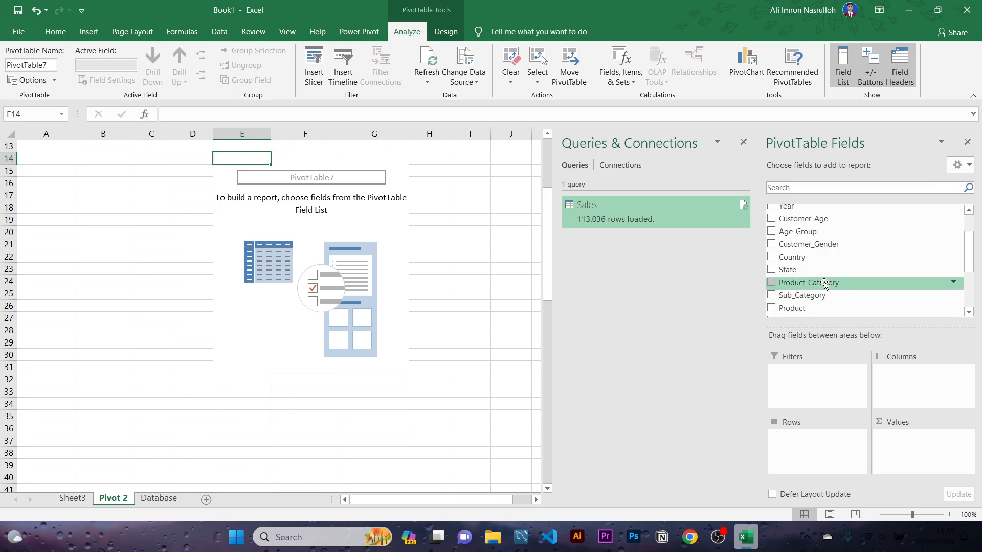
Try Product as the row field of the empty PivotTable, and remove it from the rows
scroll(824, 283, down, 2)
drag(807, 278, 822, 441)
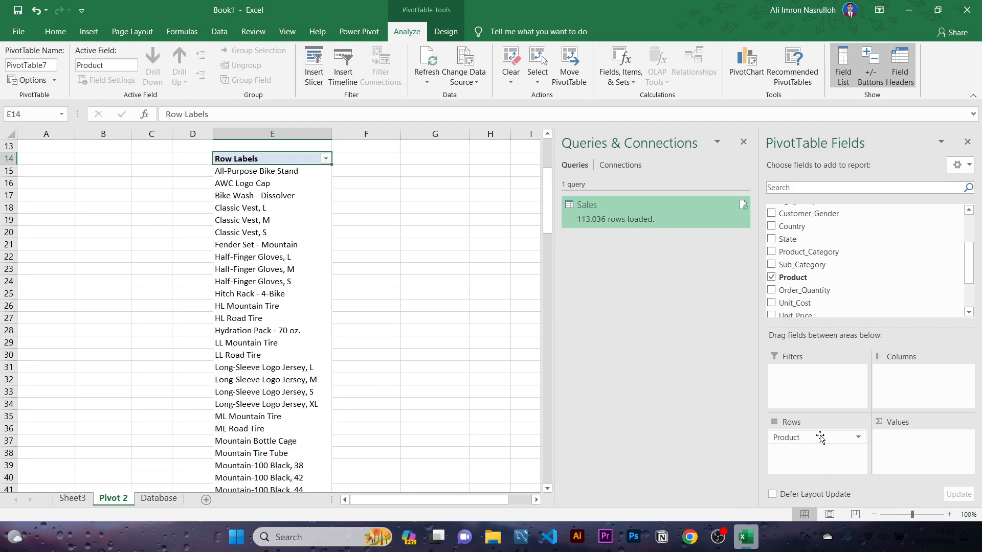
drag(794, 438, 817, 278)
Review all columns on the Database sheet from Date to Revenue, and return through Pivot 2 to the existing PivotTables on Sheet3
scroll(821, 287, down, 2)
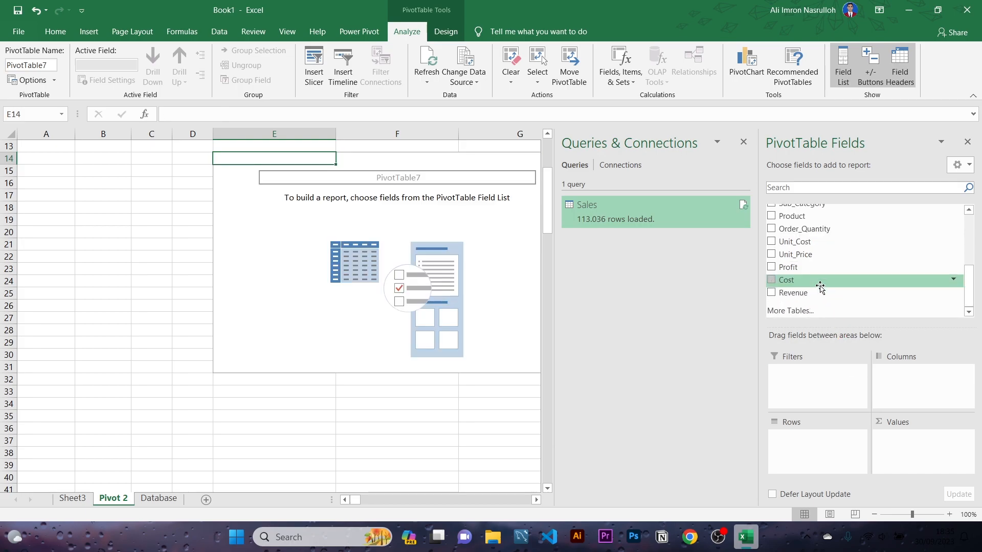
click(156, 499)
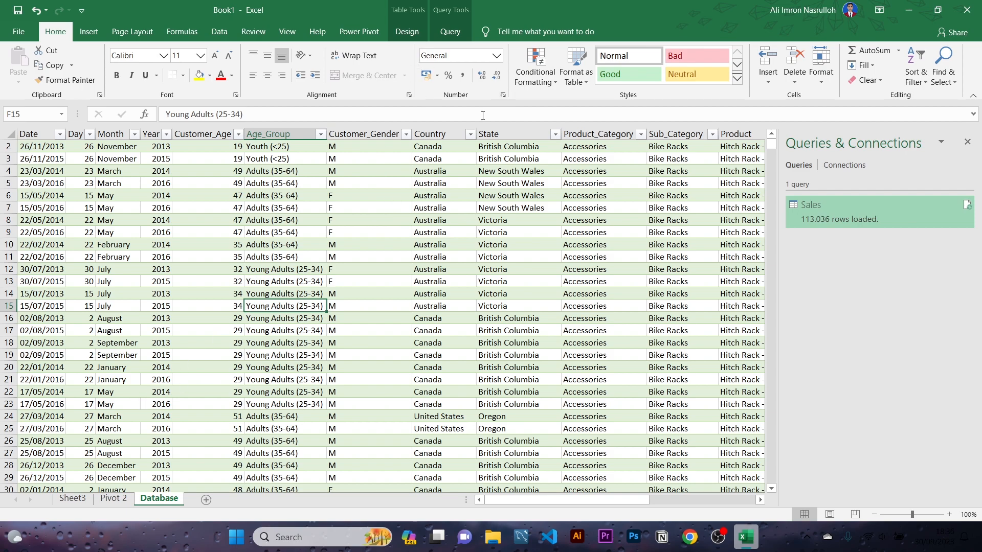
drag(637, 501, 760, 499)
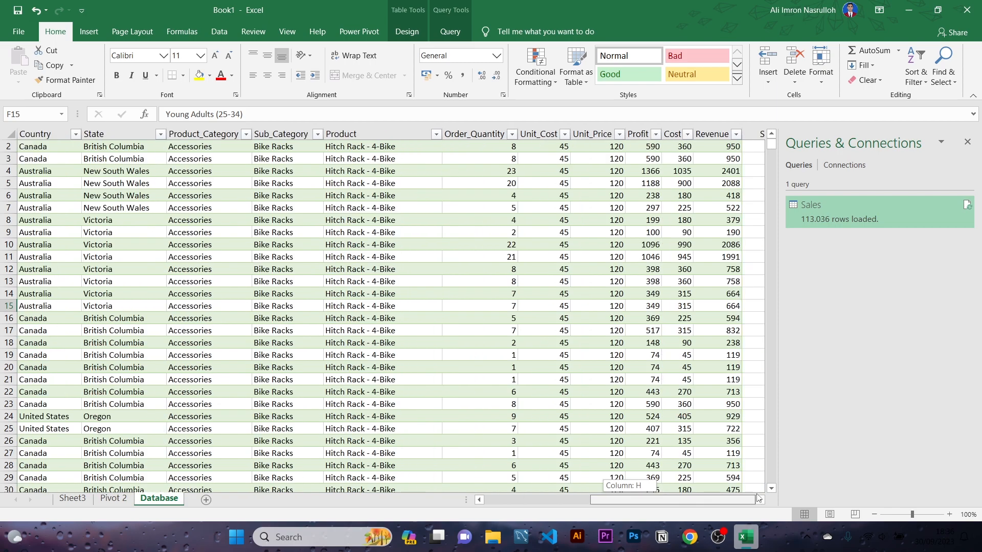
drag(758, 497, 579, 521)
scroll(437, 339, up, 1)
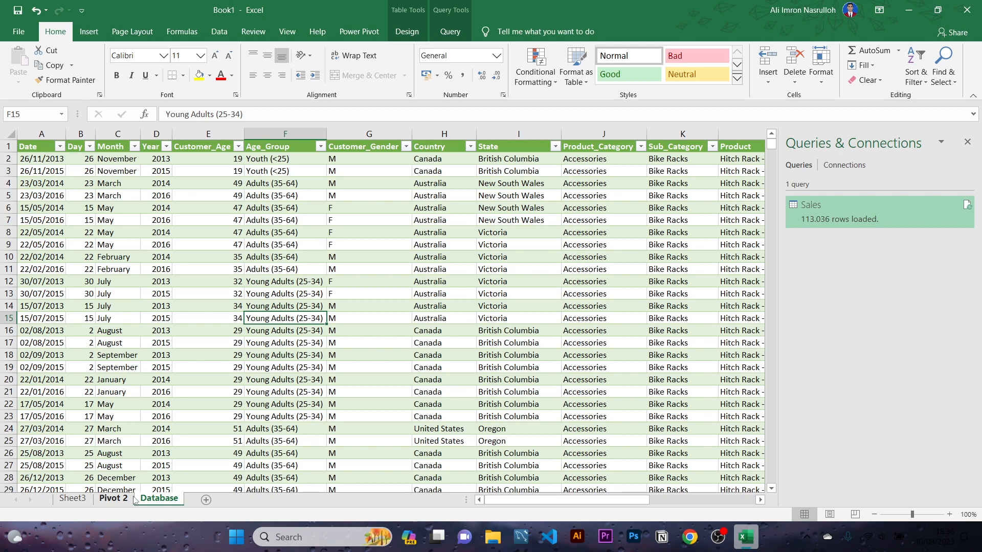
click(113, 500)
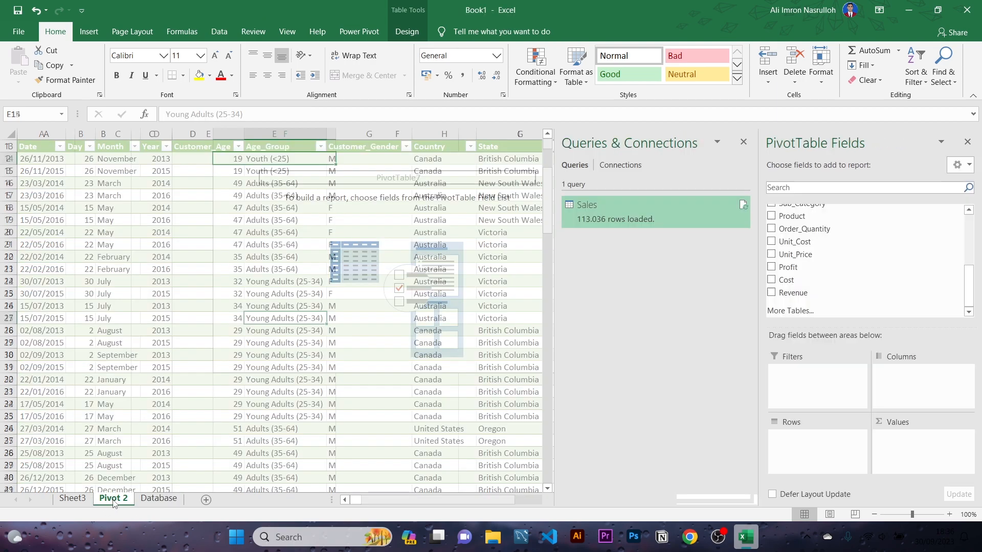
click(73, 499)
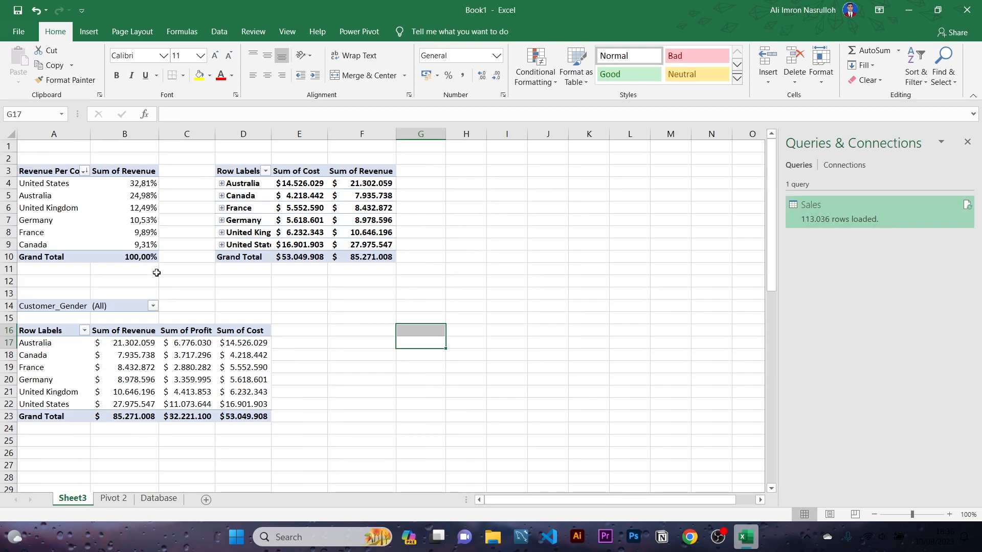